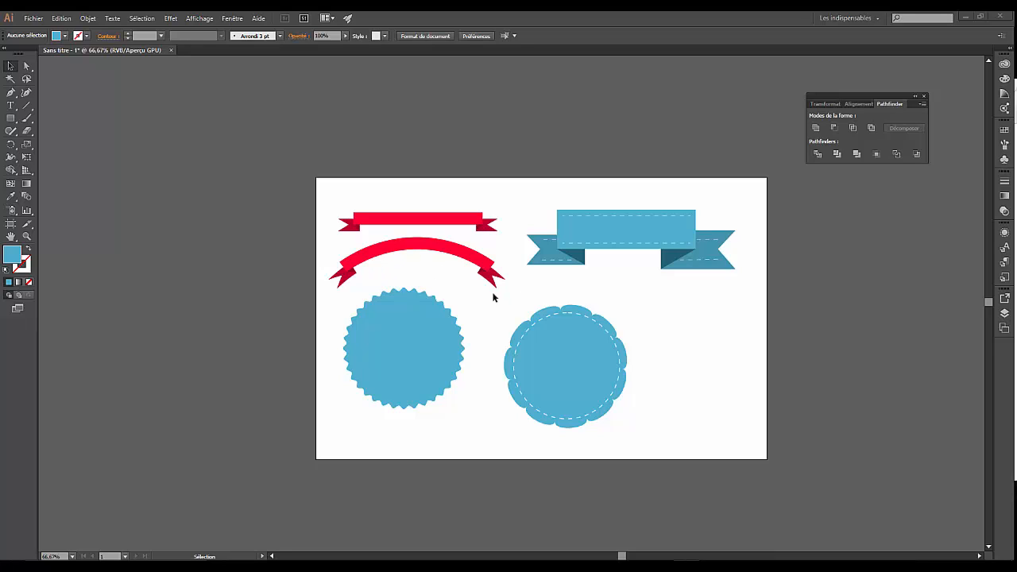
pyautogui.click(409, 335)
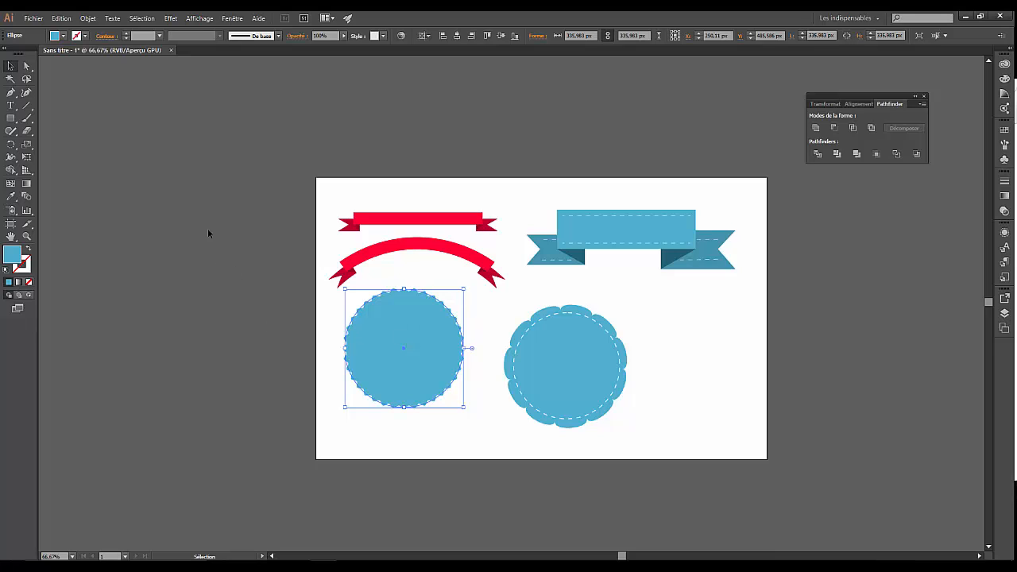
pyautogui.click(410, 227)
pyautogui.click(312, 182)
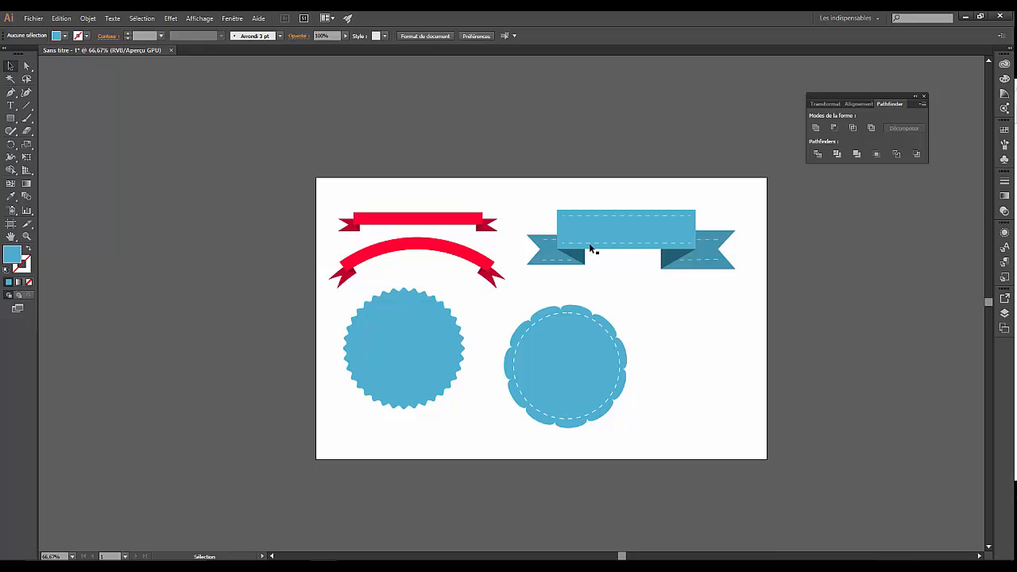
# Step: Create a new blank document with the proposed settings
pyautogui.click(33, 18)
pyautogui.click(40, 28)
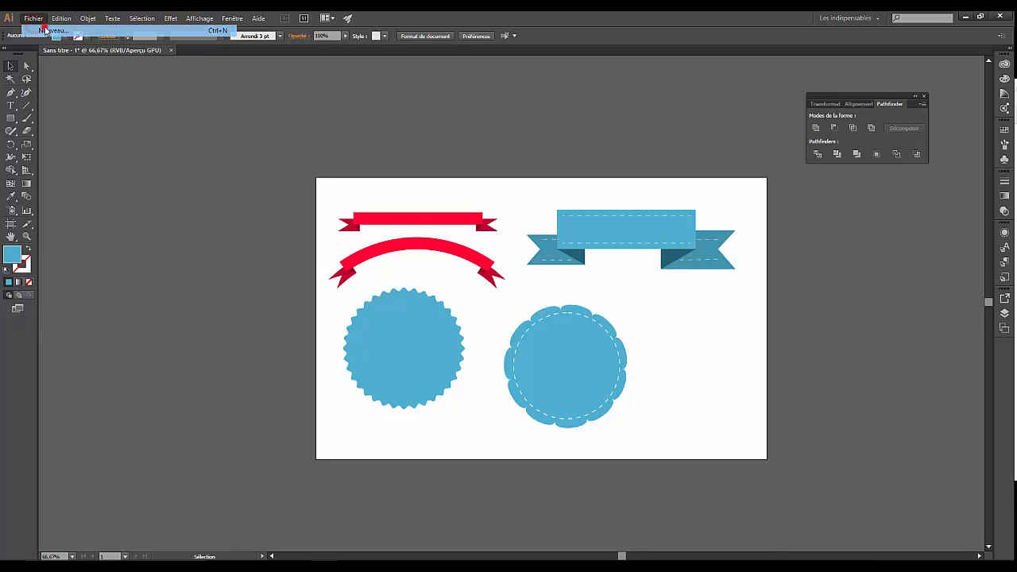
pyautogui.click(223, 233)
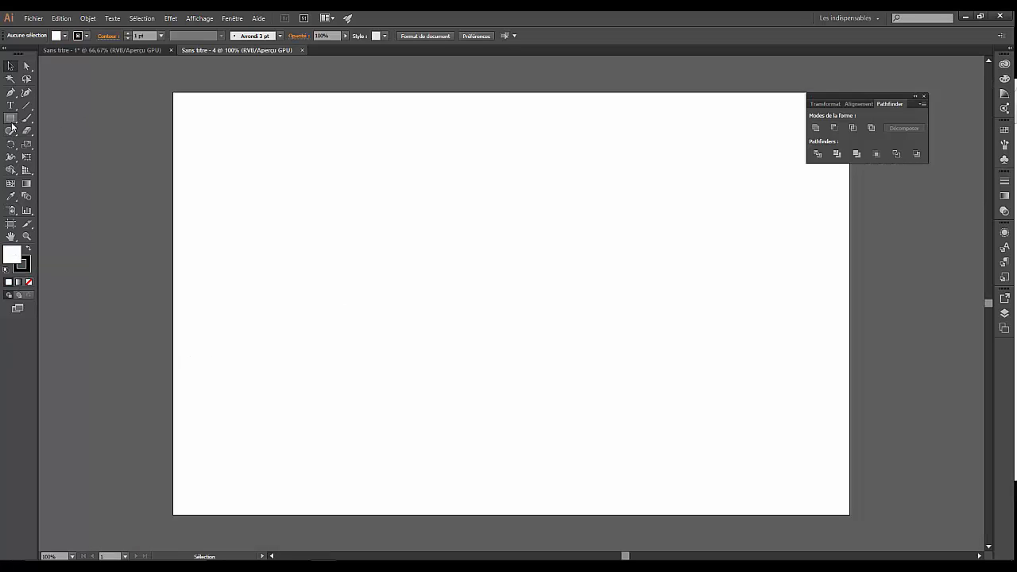
# Step: Set the fill for the new rectangle to the dark blue swatch 1B1464 and switch the colour sliders to CMYK
pyautogui.click(10, 121)
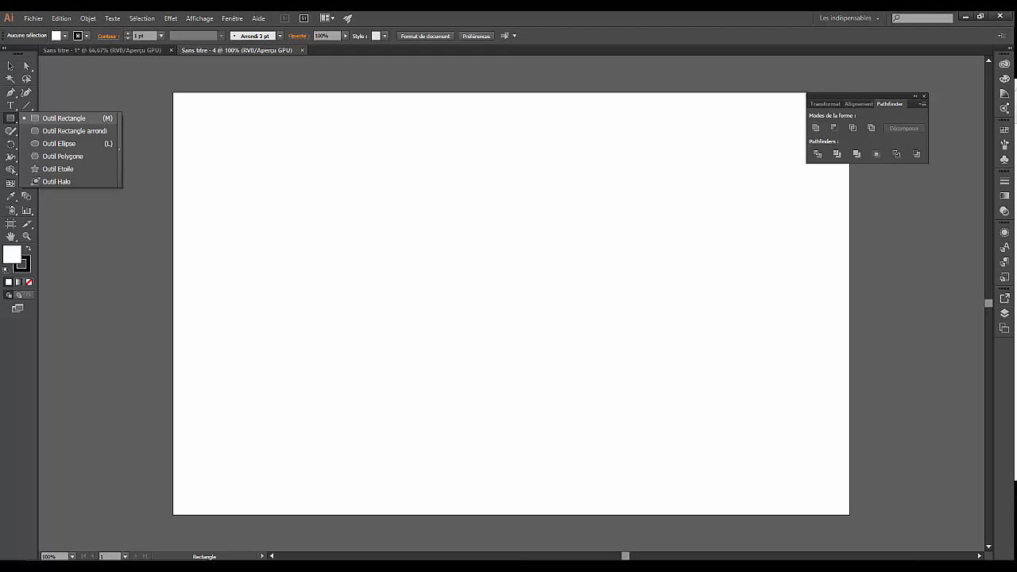
pyautogui.click(1004, 129)
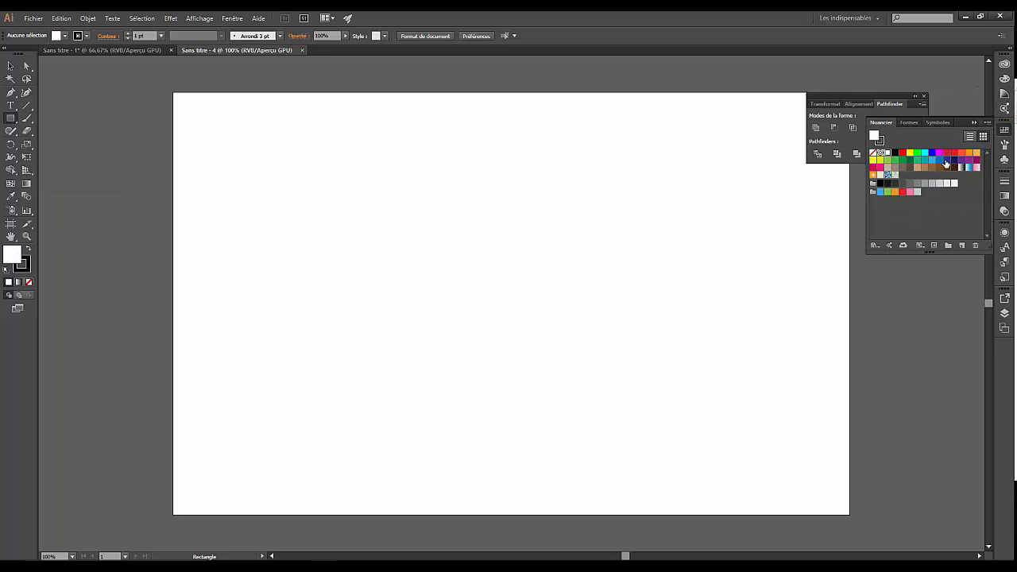
pyautogui.moveTo(946, 161); pyautogui.dragTo(935, 166)
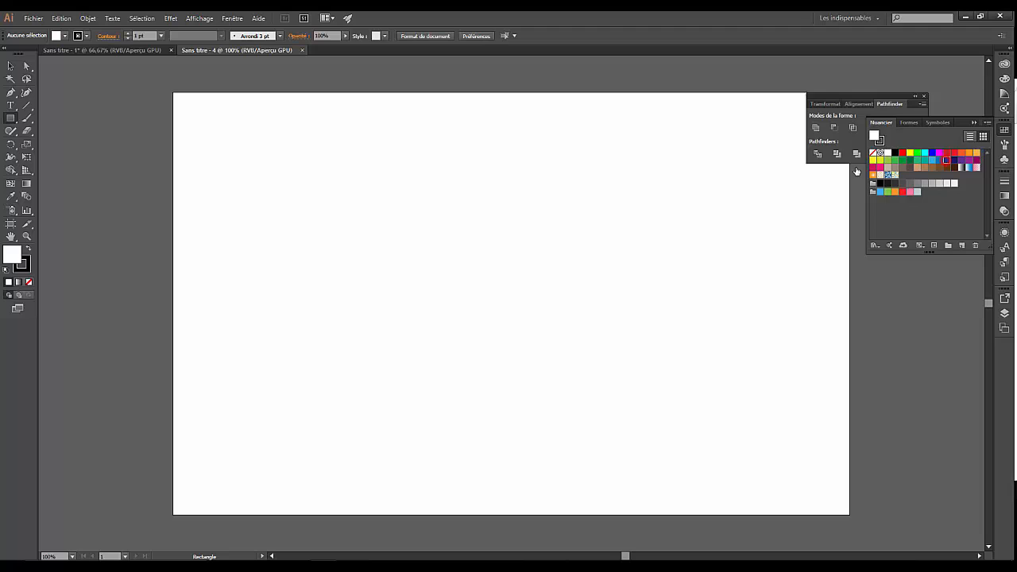
pyautogui.click(946, 160)
pyautogui.click(1004, 78)
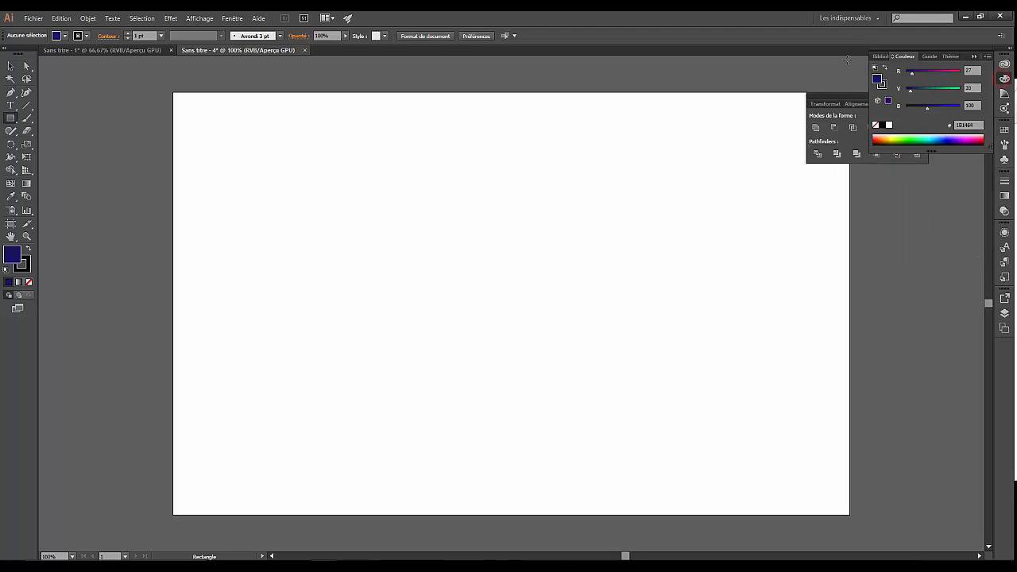
pyautogui.click(987, 57)
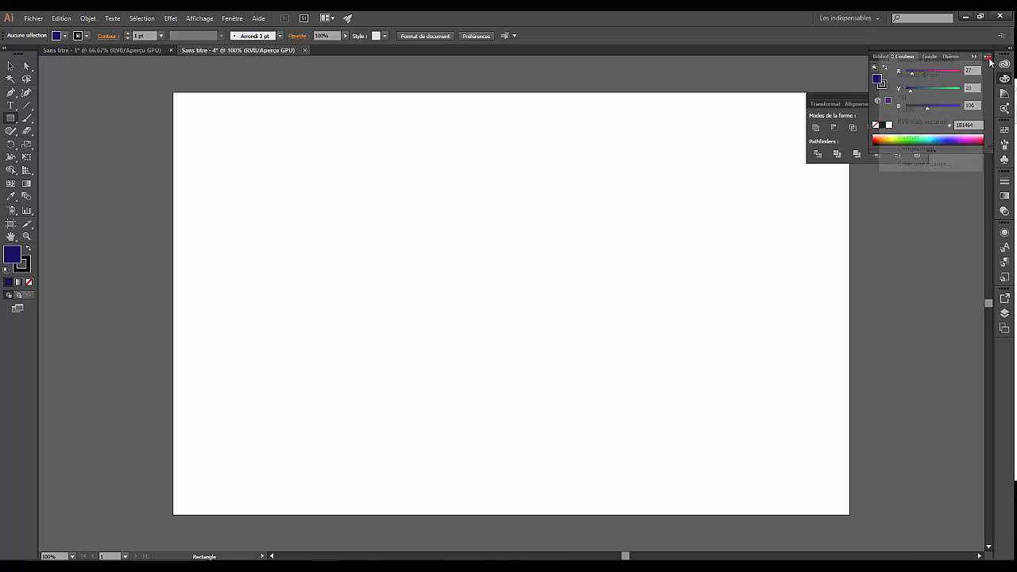
pyautogui.click(916, 109)
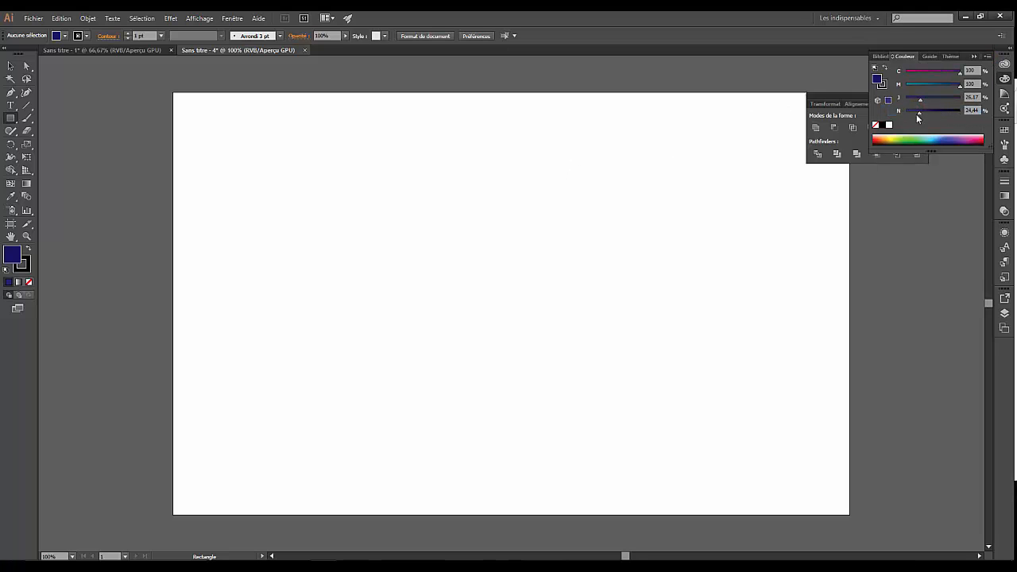
# Step: Draw a horizontal rectangle about 441 × 59 px on the upper artboard and move it slightly up and to the right
pyautogui.moveTo(341, 192); pyautogui.dragTo(574, 223)
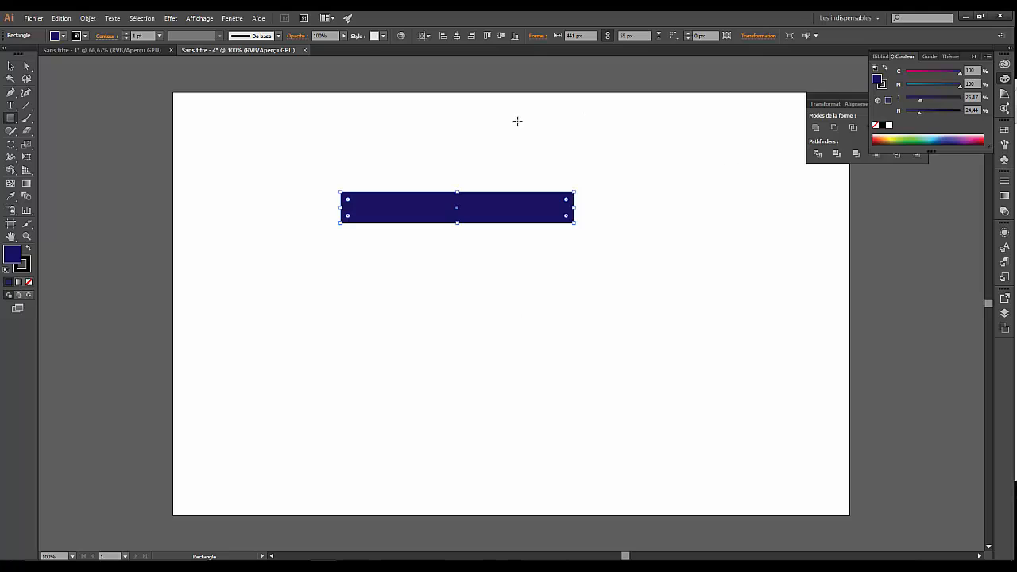
pyautogui.click(10, 66)
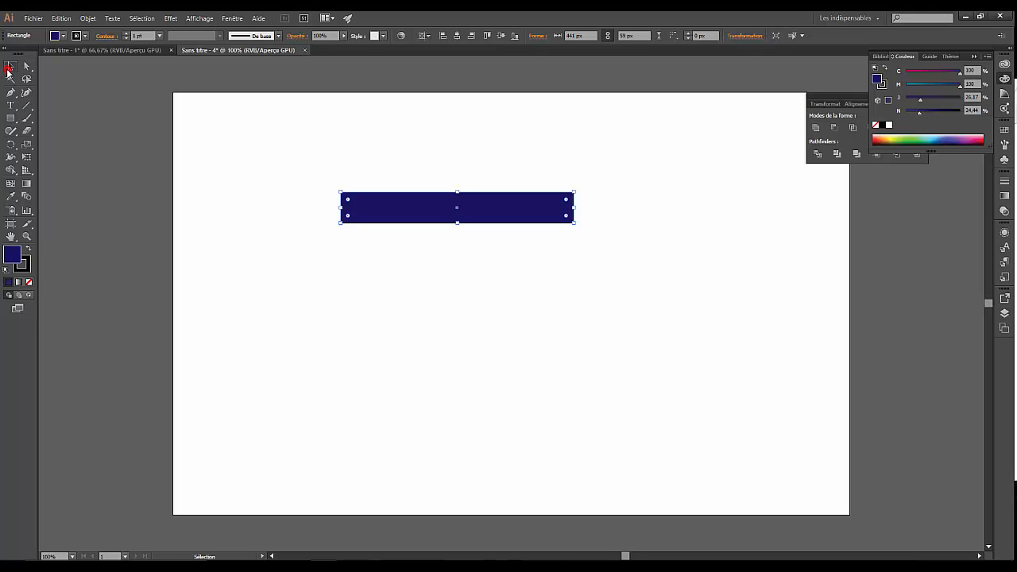
pyautogui.moveTo(420, 204); pyautogui.dragTo(432, 173)
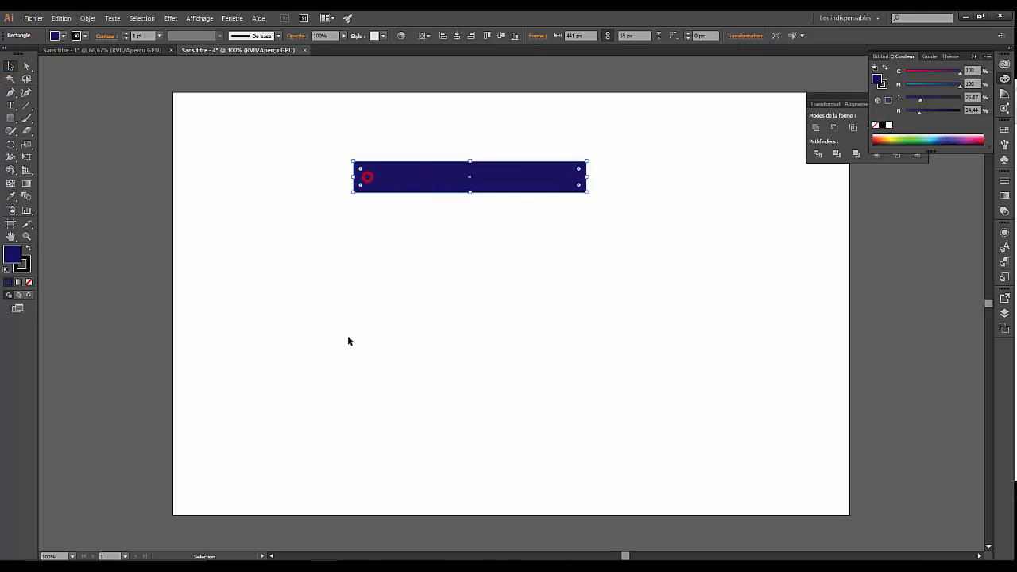
pyautogui.click(414, 278)
# Step: Set the magenta value of the rectangle's fill to 79%
pyautogui.click(426, 184)
pyautogui.moveTo(960, 83); pyautogui.dragTo(954, 86)
pyautogui.click(594, 247)
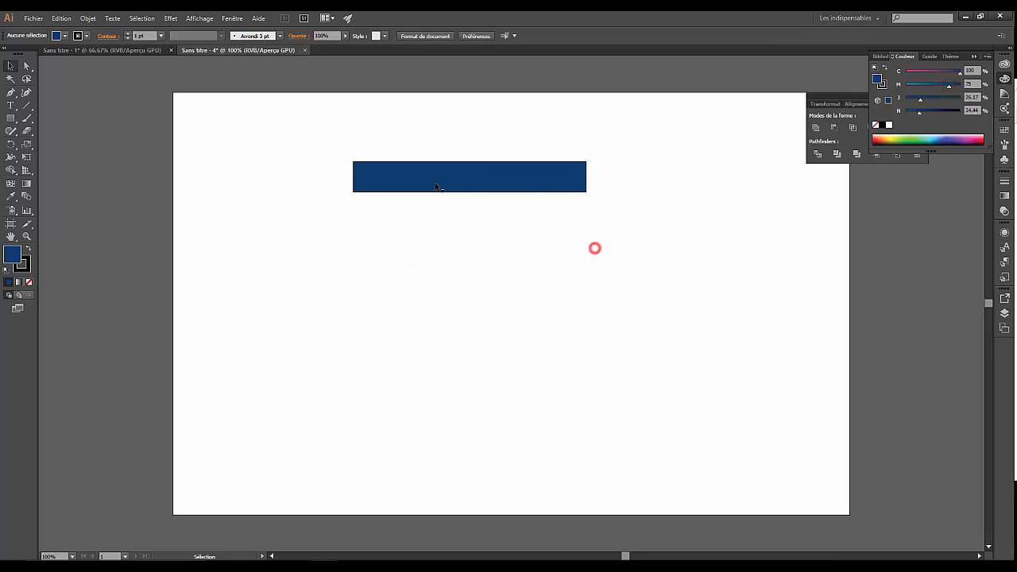
# Step: Duplicate the blue rectangle, placing the copy lower and to the left so that it overlaps the original
pyautogui.click(431, 175)
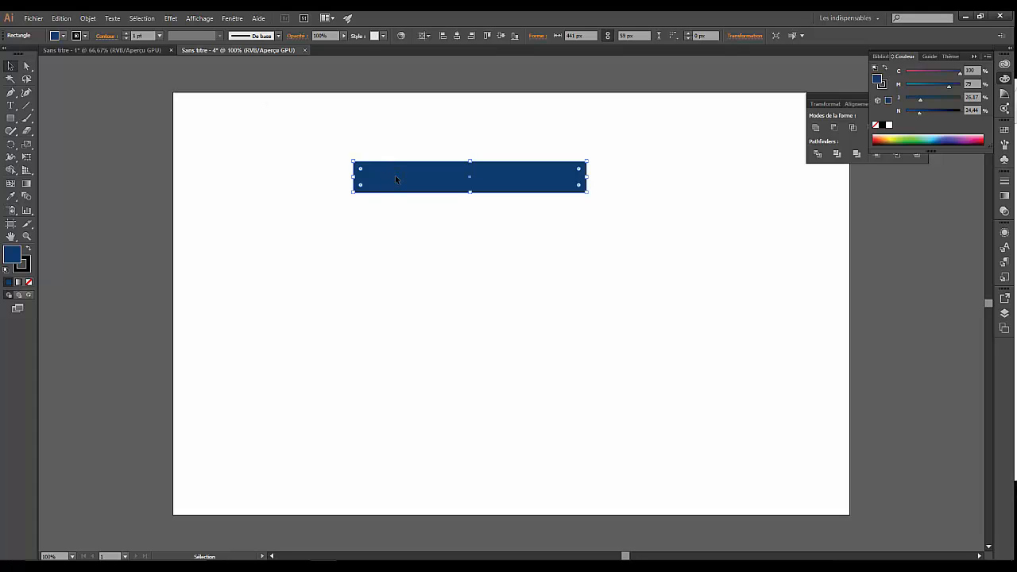
pyautogui.moveTo(396, 179); pyautogui.dragTo(328, 199)
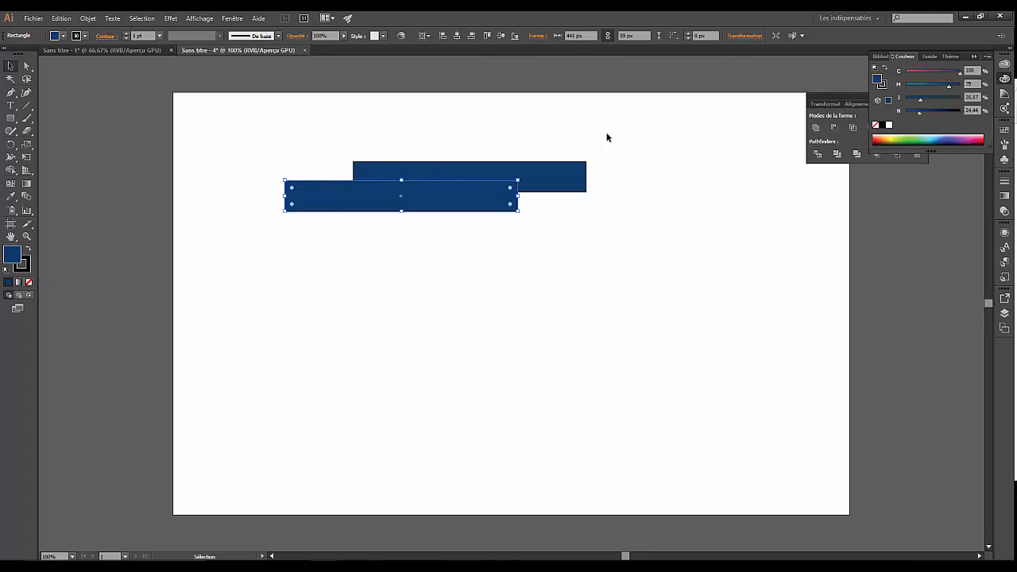
pyautogui.click(197, 357)
# Step: Remove the stroke from both blue rectangles
pyautogui.moveTo(225, 287); pyautogui.dragTo(547, 113)
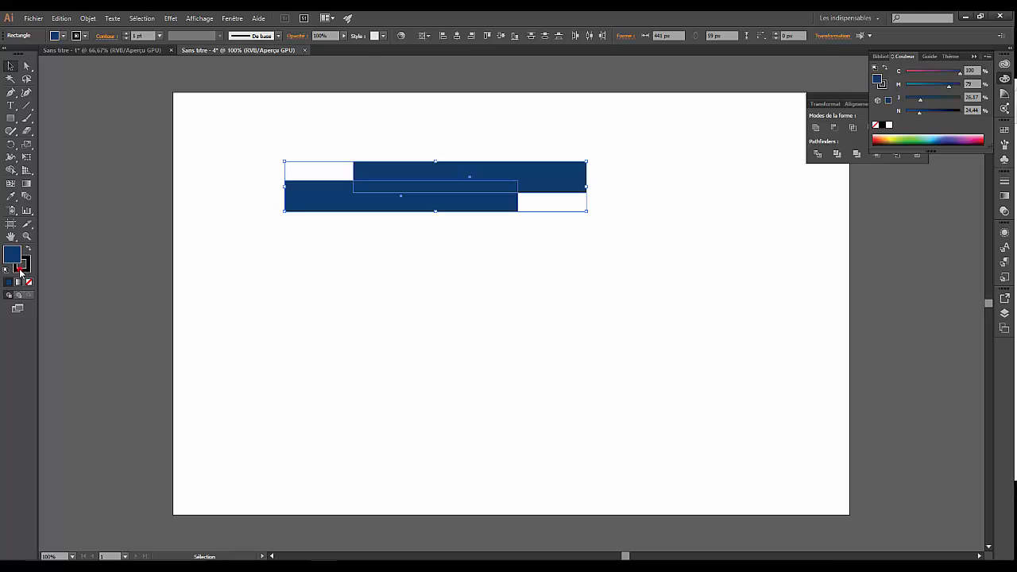
pyautogui.click(24, 267)
pyautogui.click(29, 282)
pyautogui.click(488, 257)
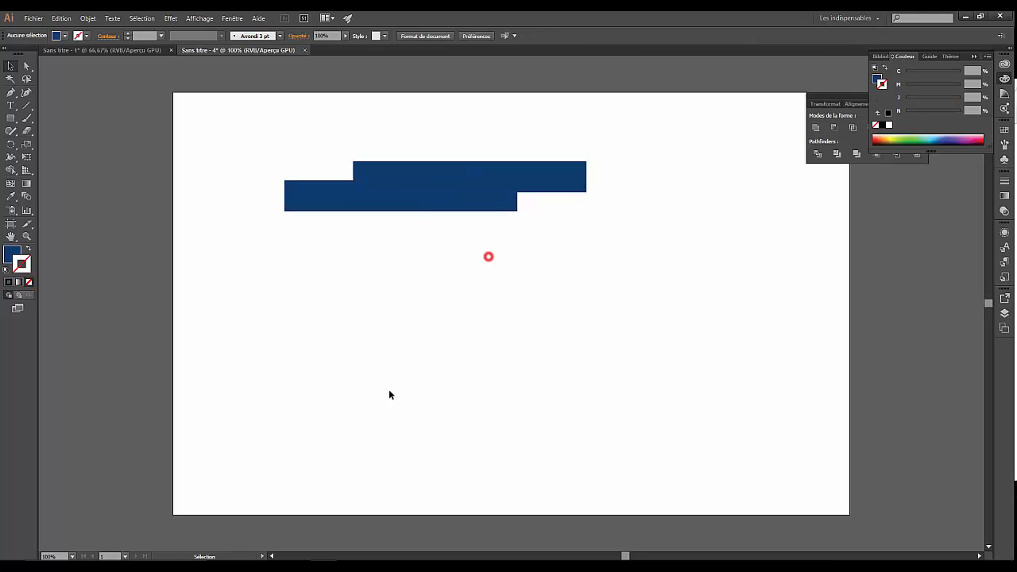
# Step: Shorten the lower rectangle from both ends to about 113 px wide, keeping it overlapping the long rectangle's left end
pyautogui.click(405, 197)
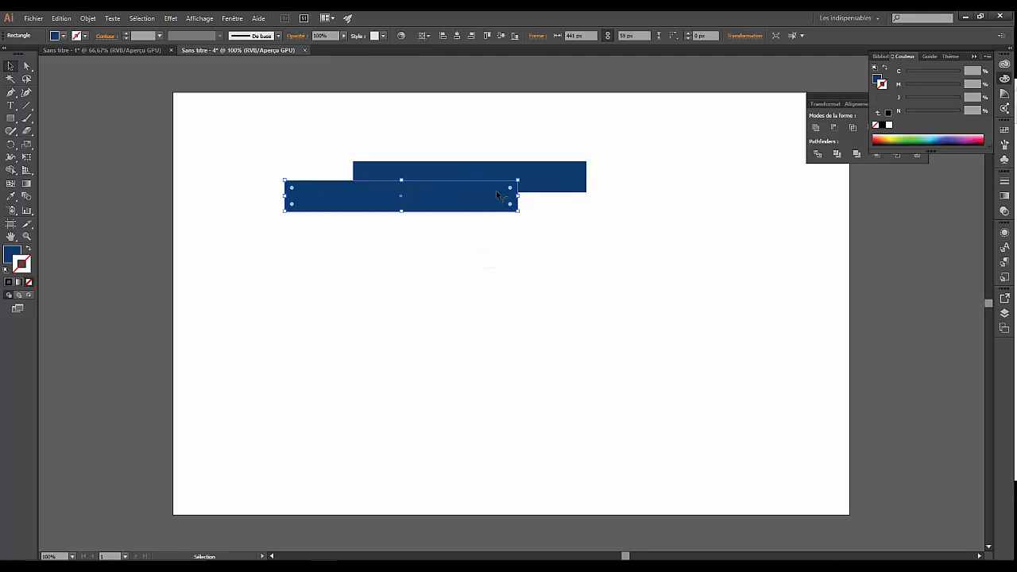
pyautogui.moveTo(518, 195); pyautogui.dragTo(369, 196)
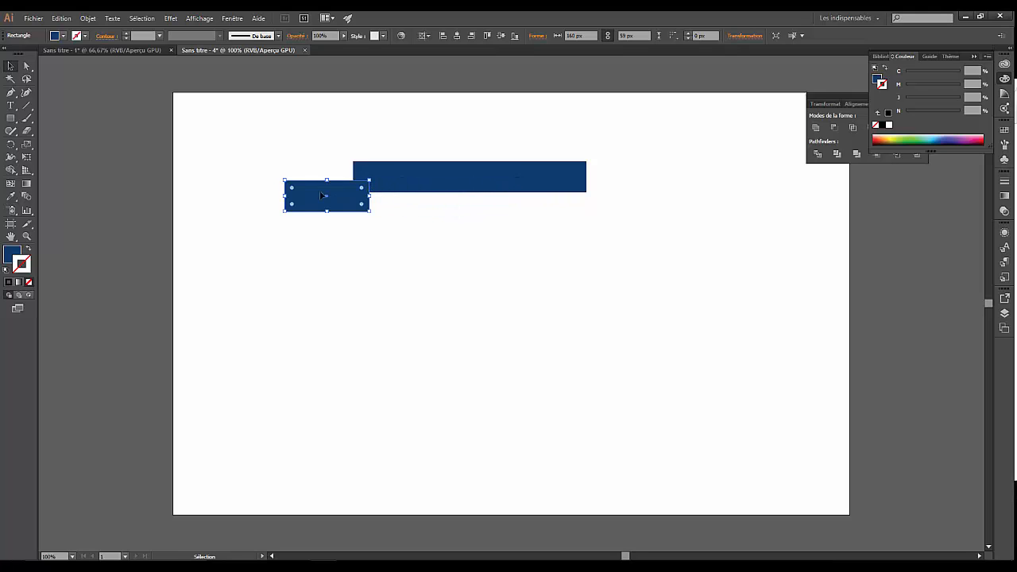
pyautogui.moveTo(283, 192); pyautogui.dragTo(310, 193)
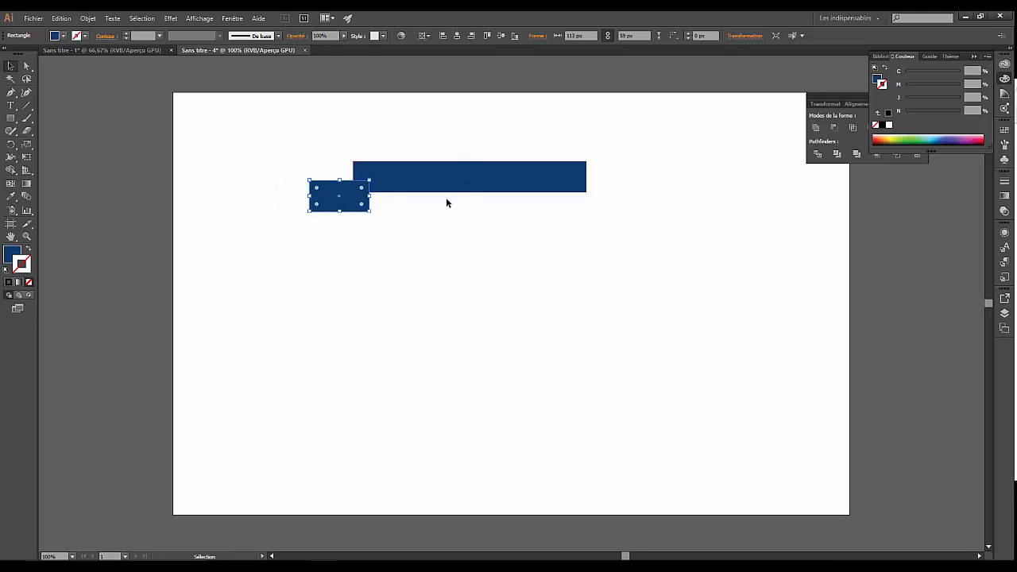
pyautogui.click(448, 264)
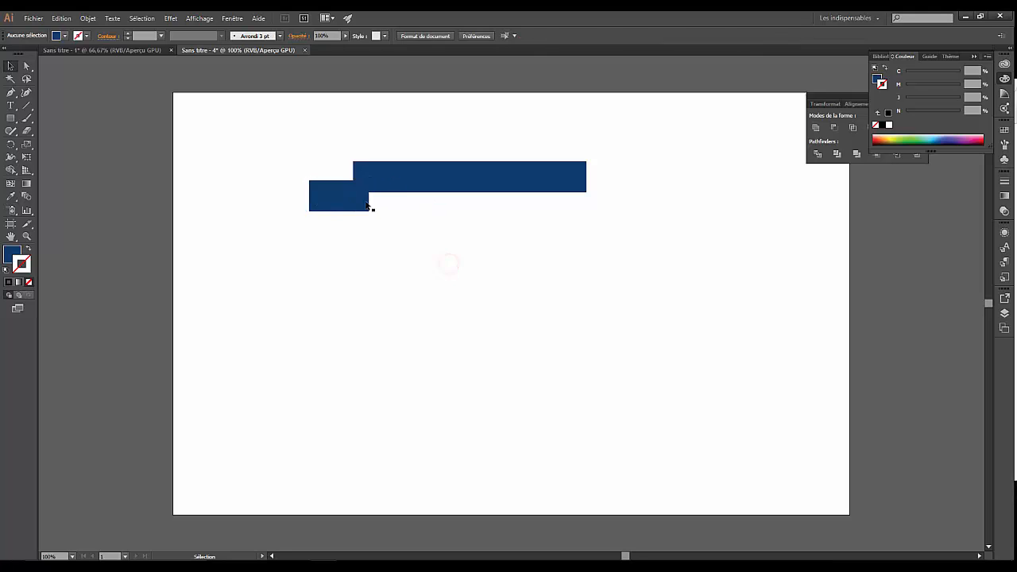
# Step: Nudge the small rectangle slightly upward and undo the stray adjustment
pyautogui.click(365, 203)
pyautogui.moveTo(362, 204); pyautogui.dragTo(352, 201)
pyautogui.hotkey('ctrl', 'z')
pyautogui.click(395, 244)
# Step: Darken the small rectangle by setting the black value of its fill to 34%
pyautogui.click(317, 201)
pyautogui.click(877, 80)
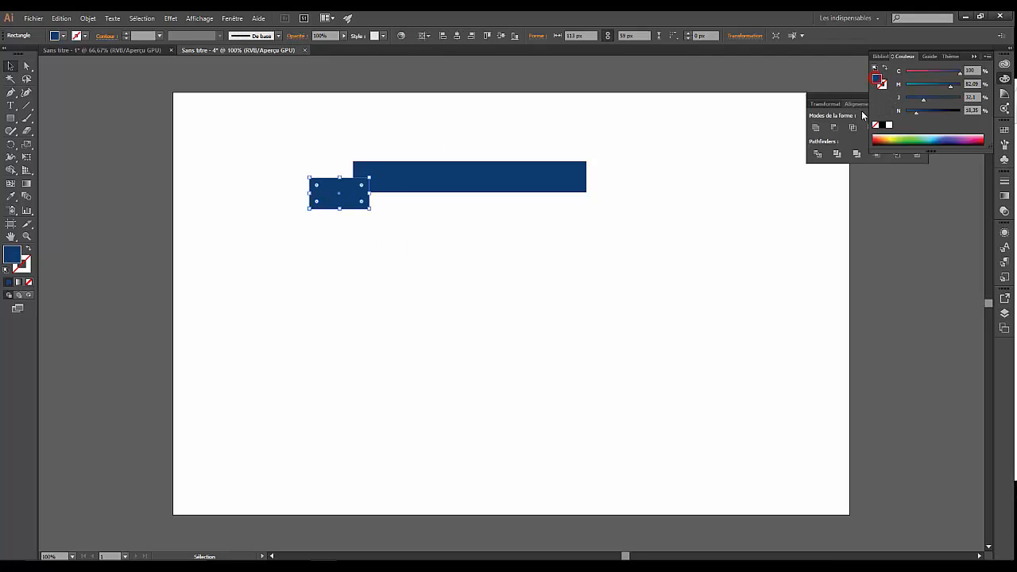
pyautogui.click(926, 112)
pyautogui.click(923, 112)
pyautogui.click(231, 196)
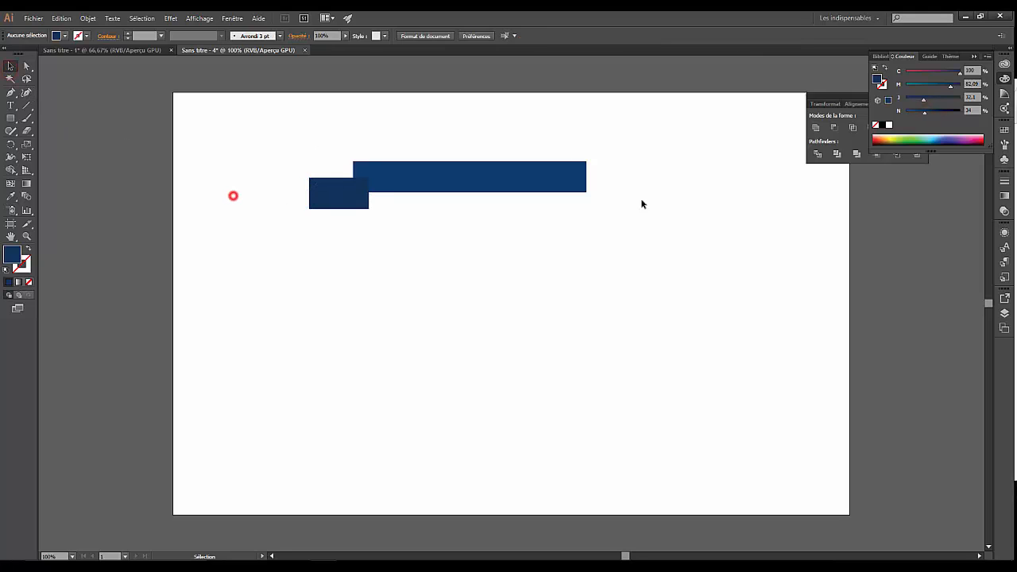
# Step: Expand Calque 1 and place the small rectangle behind the long one in the stacking order
pyautogui.click(1004, 312)
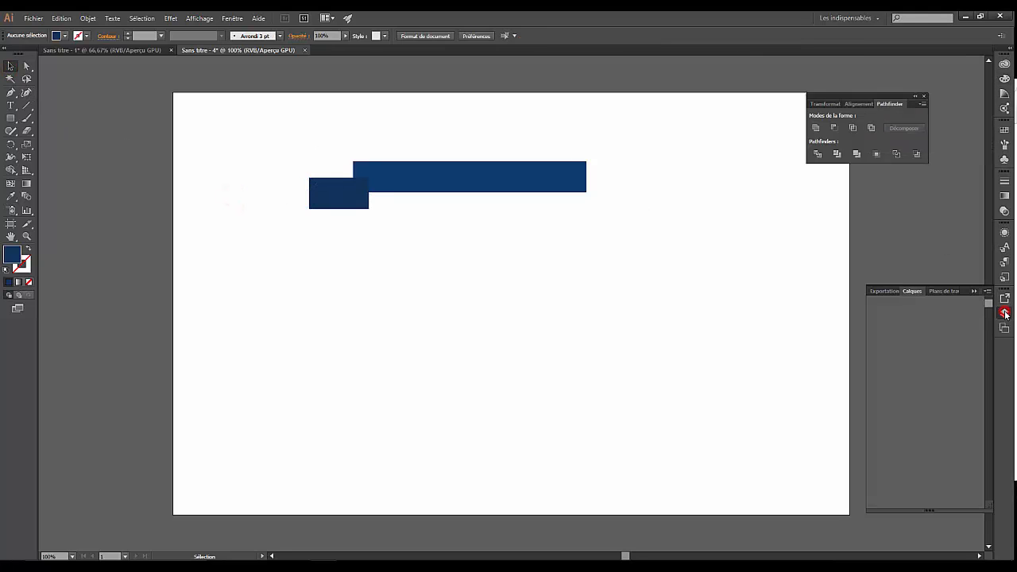
pyautogui.click(900, 305)
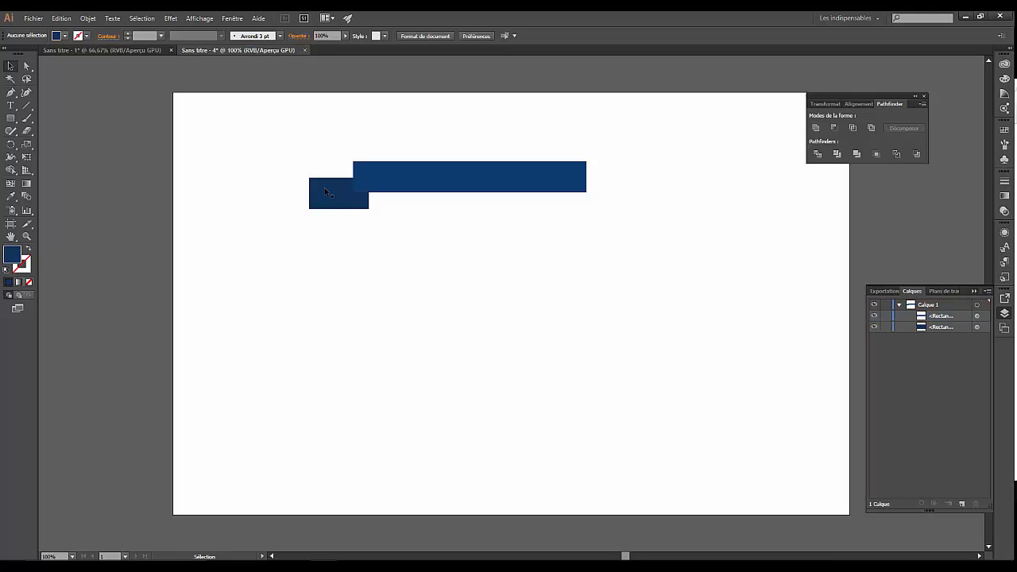
# Step: Draw a closed triangular notch with the Pen tool over the left end of the small rectangle
pyautogui.click(11, 93)
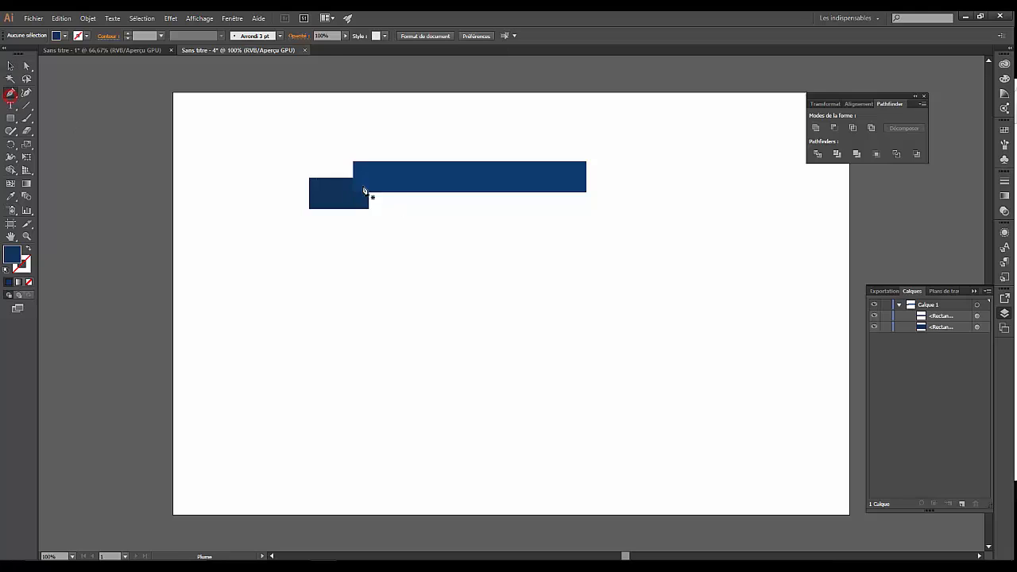
pyautogui.click(309, 177)
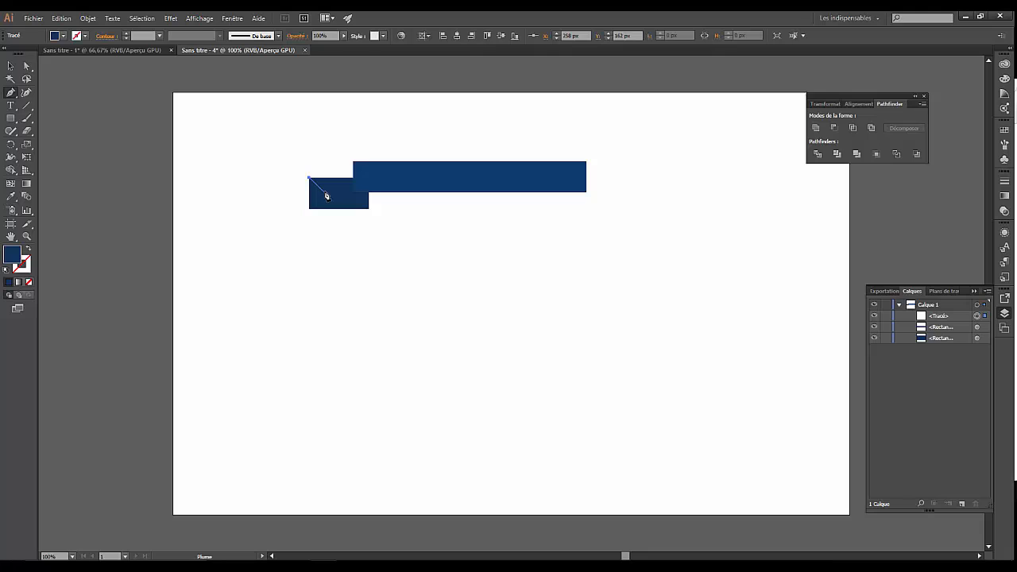
pyautogui.click(325, 192)
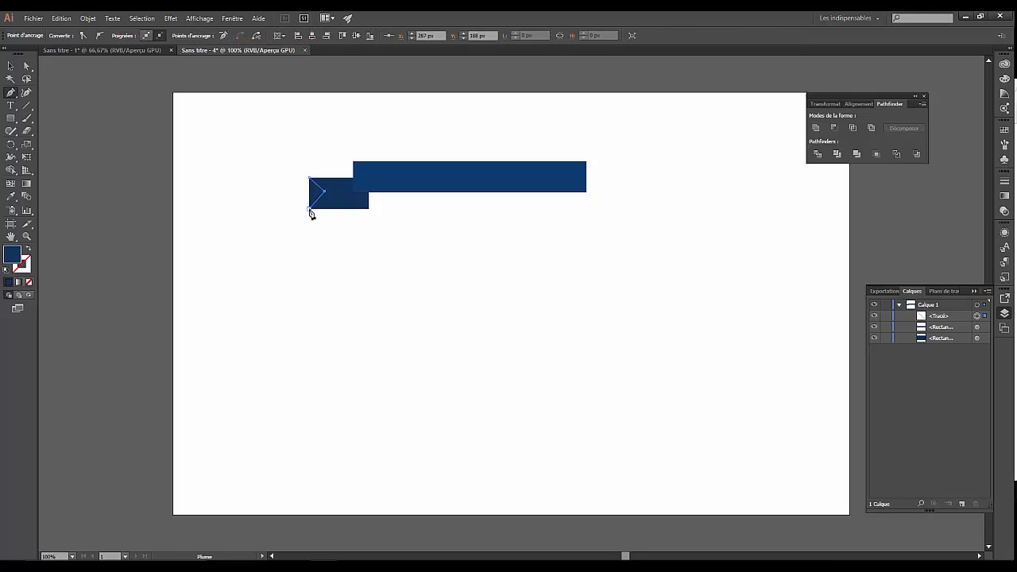
pyautogui.click(309, 209)
pyautogui.click(309, 177)
# Step: Fill the notch triangle with white, remove its stroke and deselect it
pyautogui.click(7, 270)
pyautogui.click(27, 268)
pyautogui.click(30, 282)
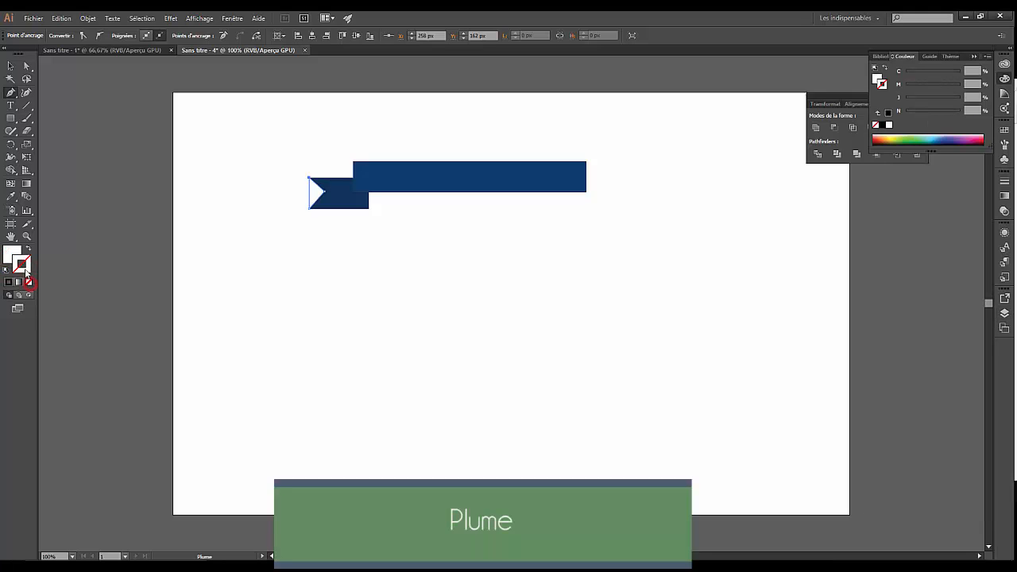
pyautogui.click(10, 66)
pyautogui.click(241, 176)
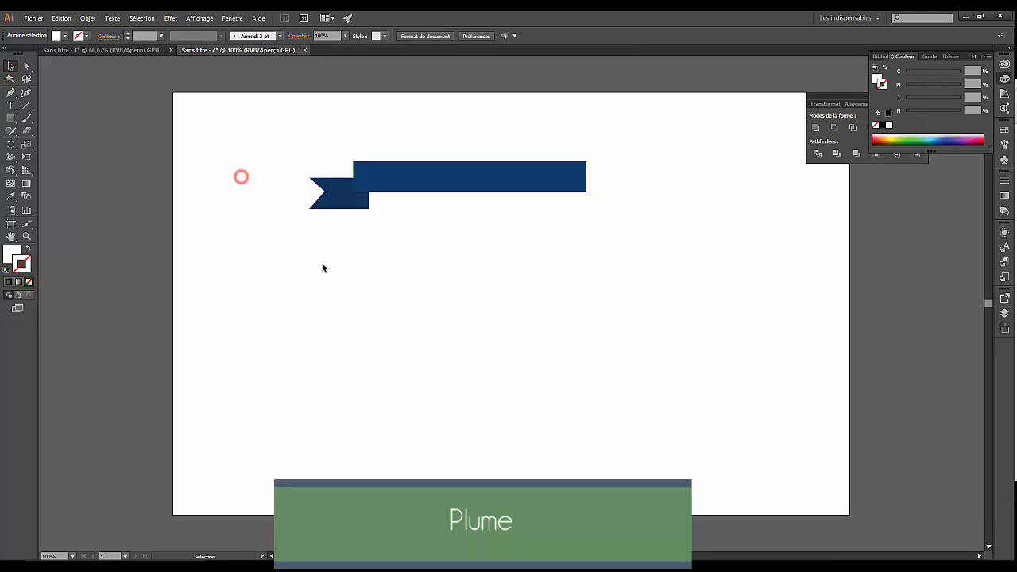
# Step: Deepen the white notch by moving its inner tip slightly to the right
pyautogui.click(313, 192)
pyautogui.click(323, 164)
pyautogui.moveTo(312, 190)
pyautogui.mouseDown()
pyautogui.moveTo(291, 188)
pyautogui.moveTo(318, 193)
pyautogui.mouseUp()
pyautogui.click(293, 225)
# Step: Undo the white notch's edits and remove its remaining pen path from the small rectangle
pyautogui.hotkey('ctrl', 'z')
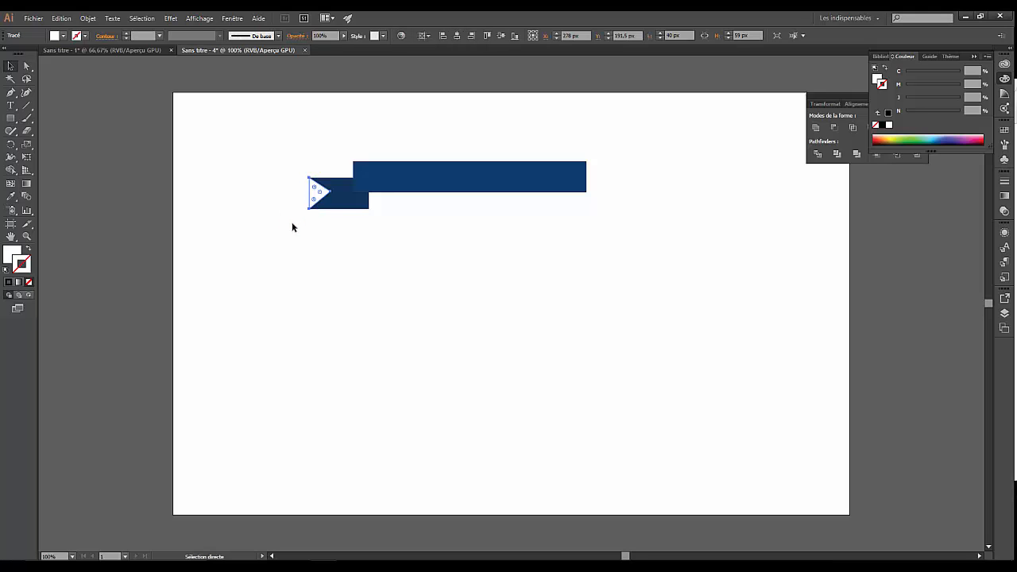
pyautogui.hotkey('ctrl', 'z')
pyautogui.hotkey('ctrl', 'z')
pyautogui.hotkey('ctrl', 'z')
pyautogui.hotkey('ctrl', 'z')
pyautogui.hotkey('ctrl', 'z')
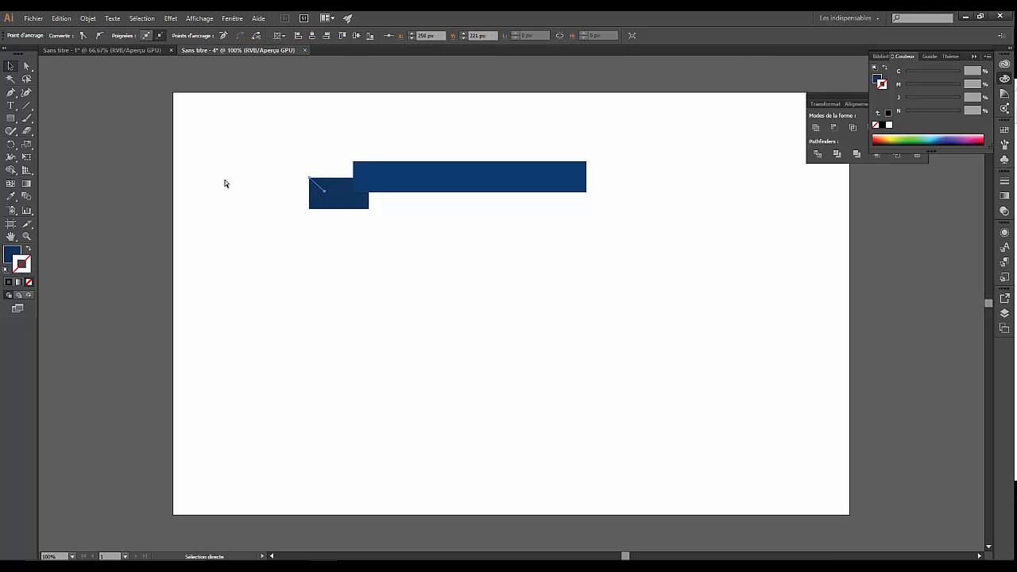
pyautogui.click(125, 157)
# Step: Draw a triangle about 59 × 66 px with the Star tool for notching the left end of the small rectangle
pyautogui.moveTo(10, 117); pyautogui.dragTo(60, 169)
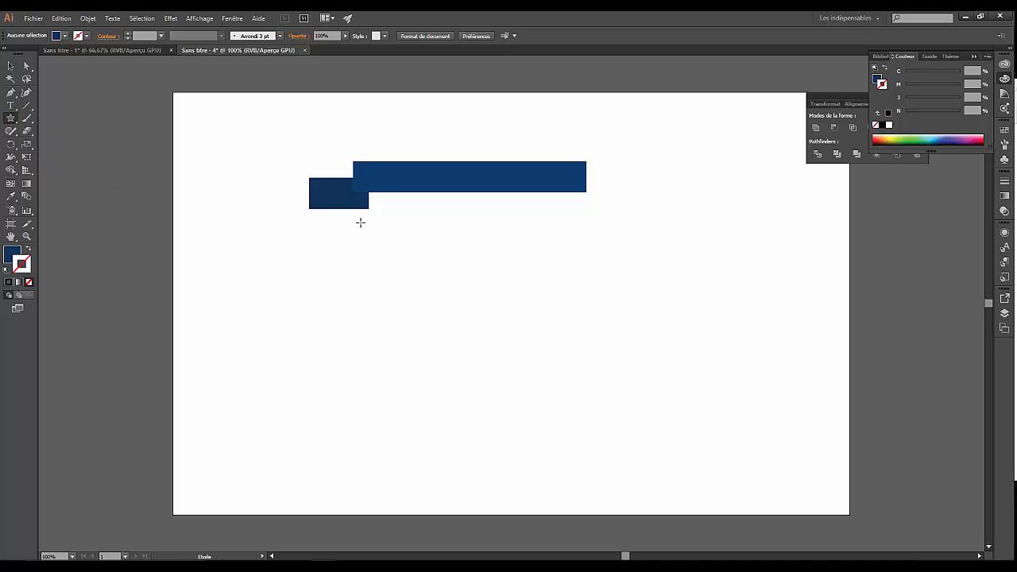
pyautogui.moveTo(278, 179)
pyautogui.mouseDown()
pyautogui.moveTo(297, 188)
pyautogui.moveTo(297, 175)
pyautogui.moveTo(305, 192)
pyautogui.moveTo(330, 196)
pyautogui.moveTo(284, 187)
pyautogui.moveTo(295, 180)
pyautogui.mouseUp()
pyautogui.press('Up')
pyautogui.press('Up')
pyautogui.press('Down')
pyautogui.press('Down')
pyautogui.click(10, 66)
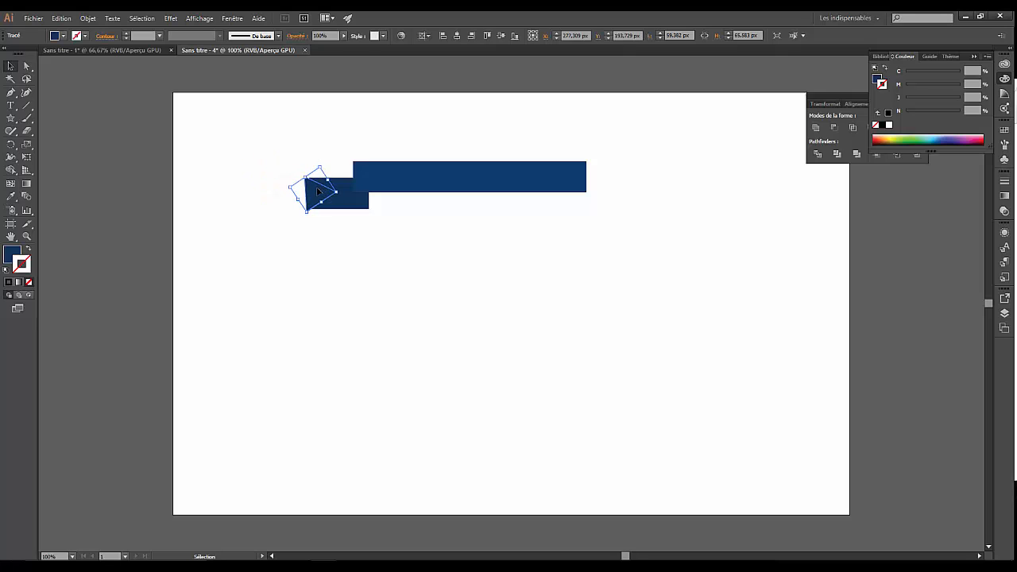
# Step: Nudge the triangle slightly to the right so its base lines up with the small rectangle's left edge
pyautogui.press('Right')
pyautogui.press('Right')
pyautogui.press('Right')
pyautogui.press('Right')
pyautogui.press('Right')
pyautogui.press('Right')
pyautogui.press('Right')
pyautogui.press('Right')
pyautogui.press('Right')
pyautogui.press('Right')
pyautogui.press('Left')
pyautogui.press('Left')
pyautogui.press('Left')
pyautogui.press('Left')
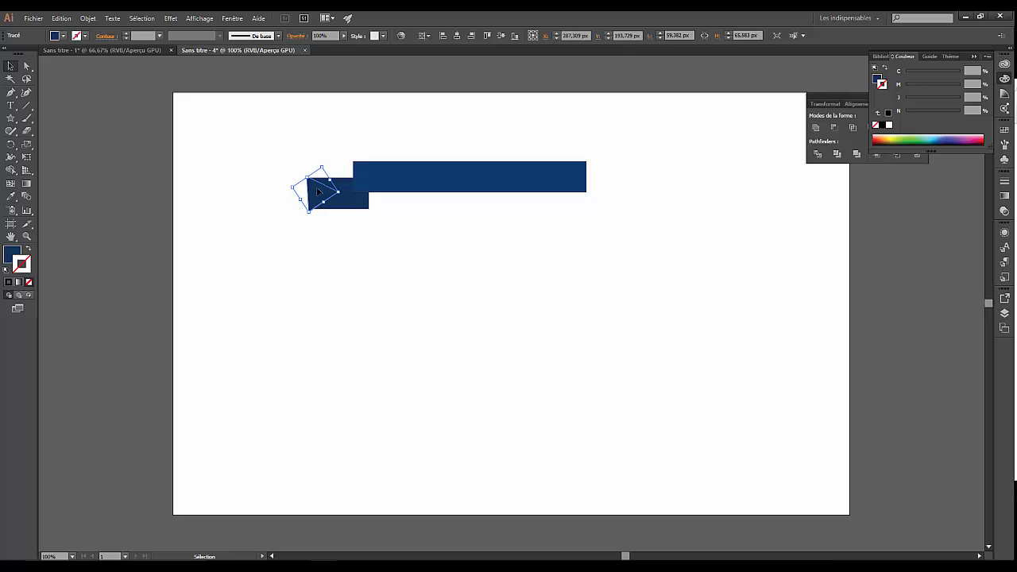
# Step: Select the triangle and the small rectangle together and split them with Pathfinder Divide
pyautogui.moveTo(306, 216); pyautogui.dragTo(322, 179)
pyautogui.click(305, 217)
pyautogui.moveTo(848, 100); pyautogui.dragTo(722, 90)
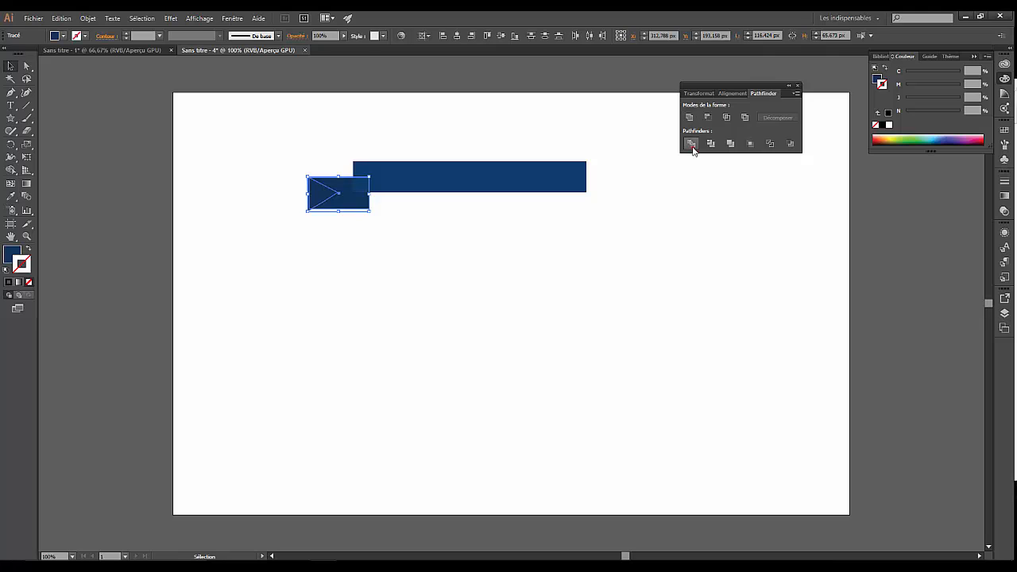
pyautogui.click(691, 143)
pyautogui.click(195, 236)
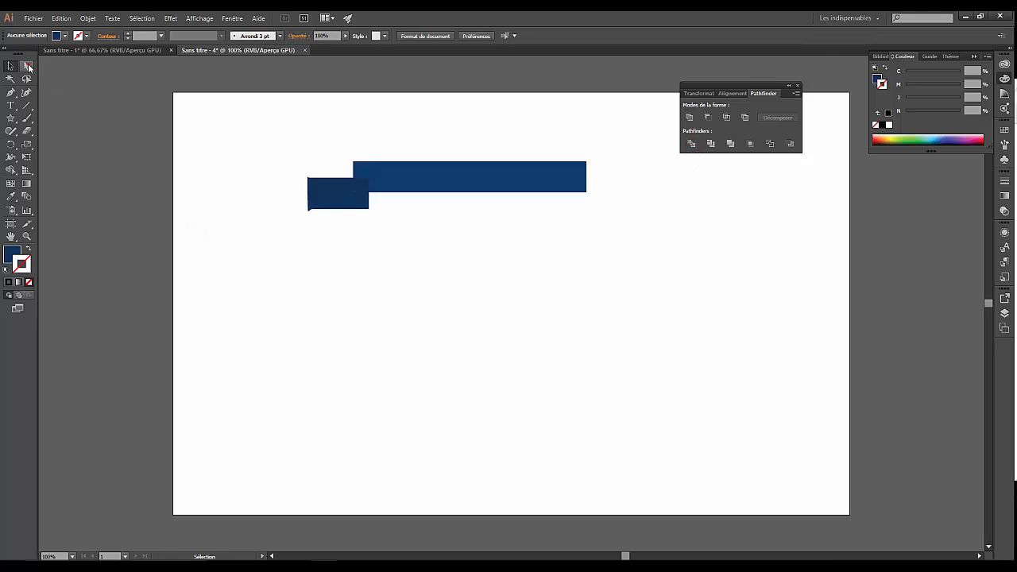
# Step: Delete the triangular piece and the leftover sliver at the small rectangle's left end to open the notch
pyautogui.press('a')
pyautogui.click(313, 194)
pyautogui.press('Delete')
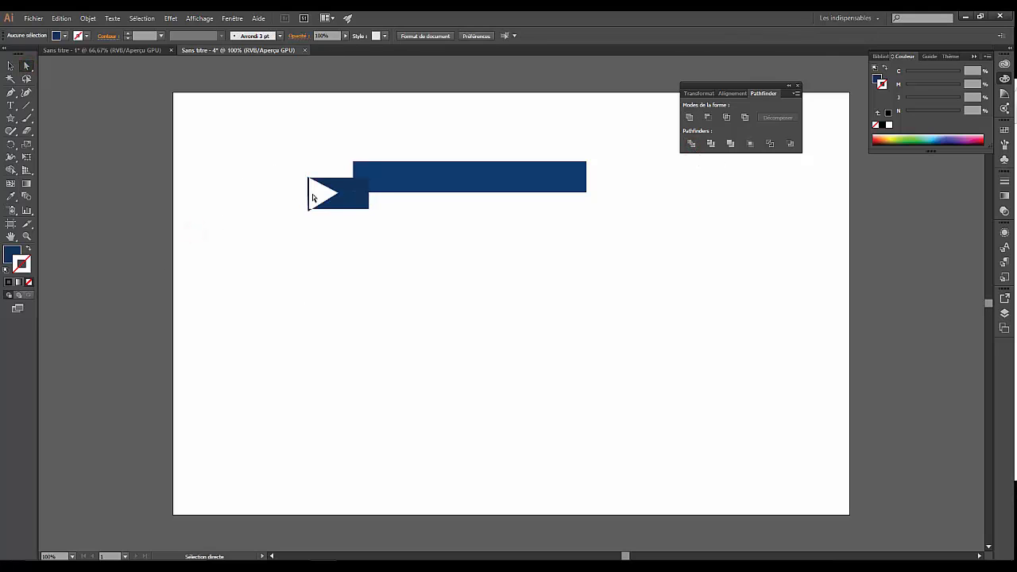
pyautogui.click(308, 190)
# Step: Take the notched tail path out of its group and place it below the band rectangle in the layer order
pyautogui.click(339, 201)
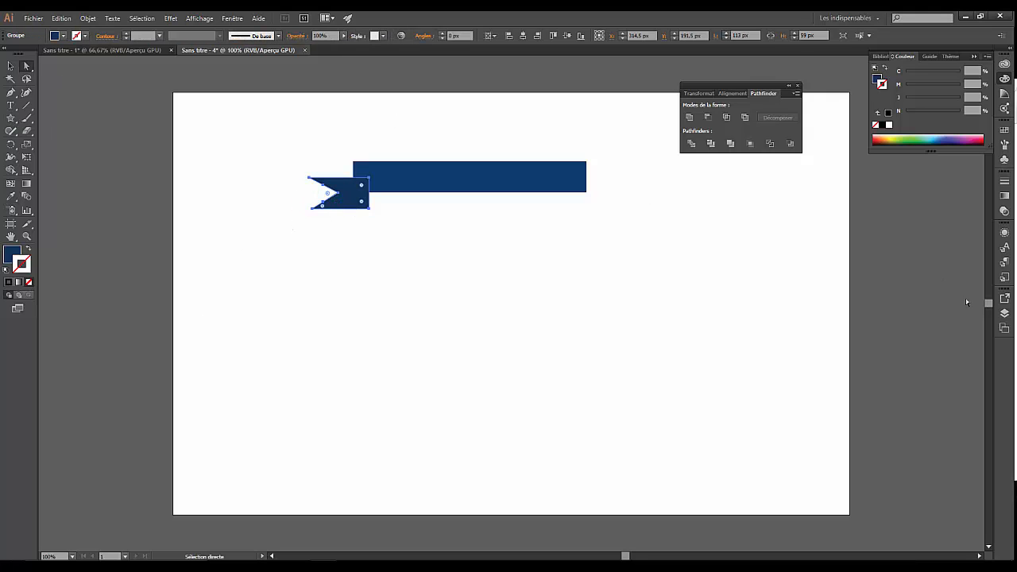
pyautogui.click(1006, 314)
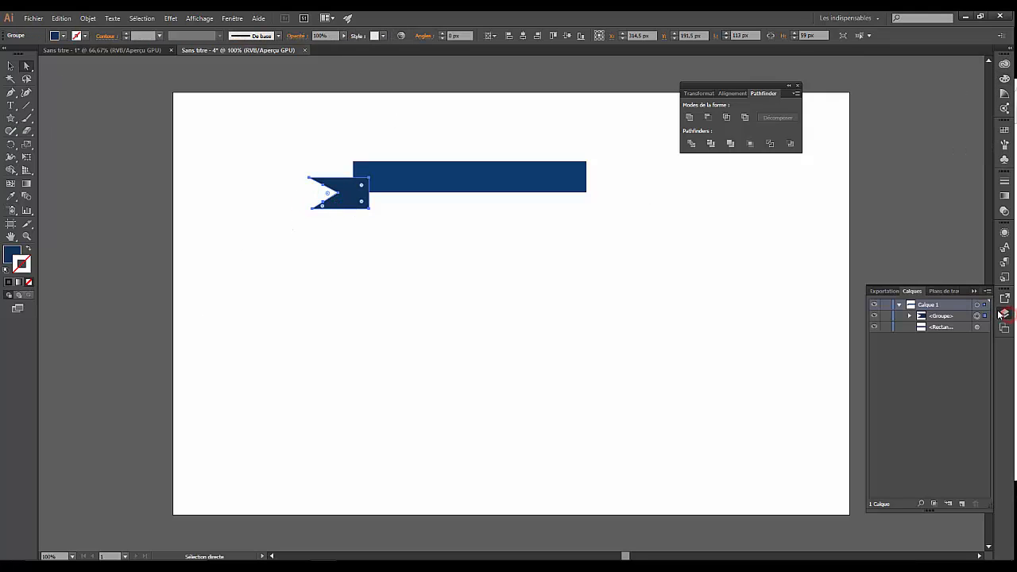
pyautogui.click(908, 317)
pyautogui.moveTo(940, 328); pyautogui.dragTo(943, 342)
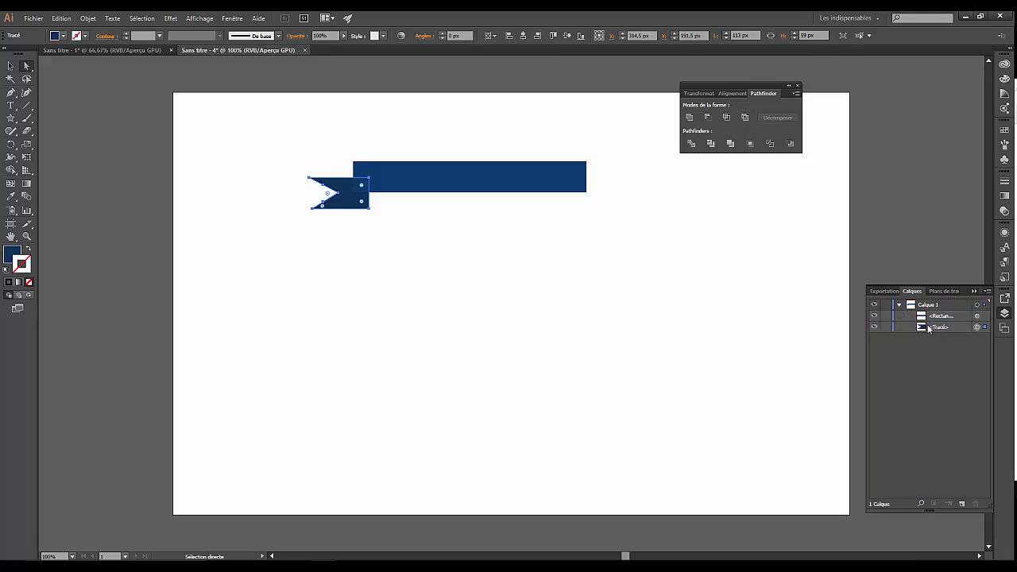
pyautogui.click(11, 66)
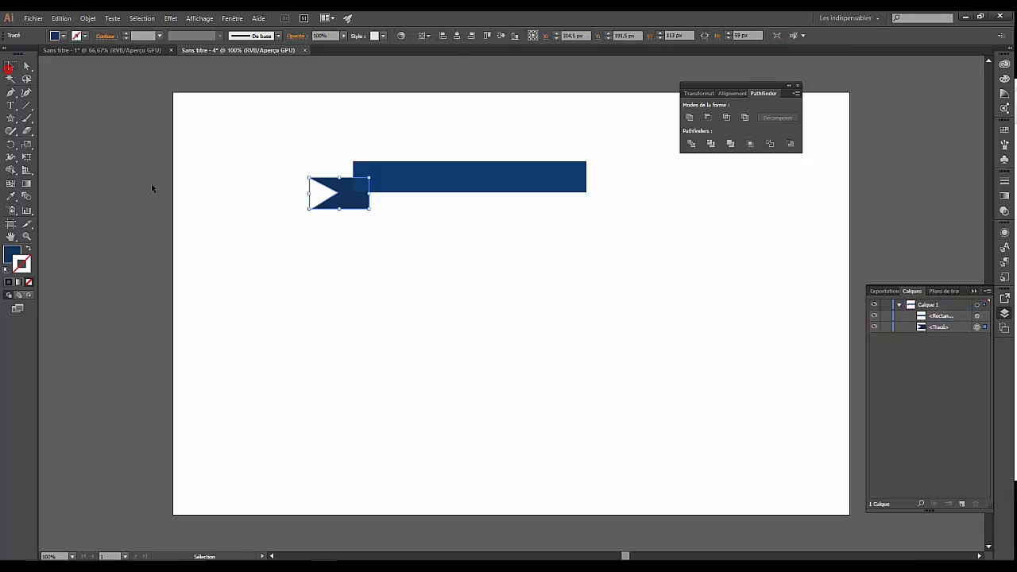
pyautogui.click(323, 270)
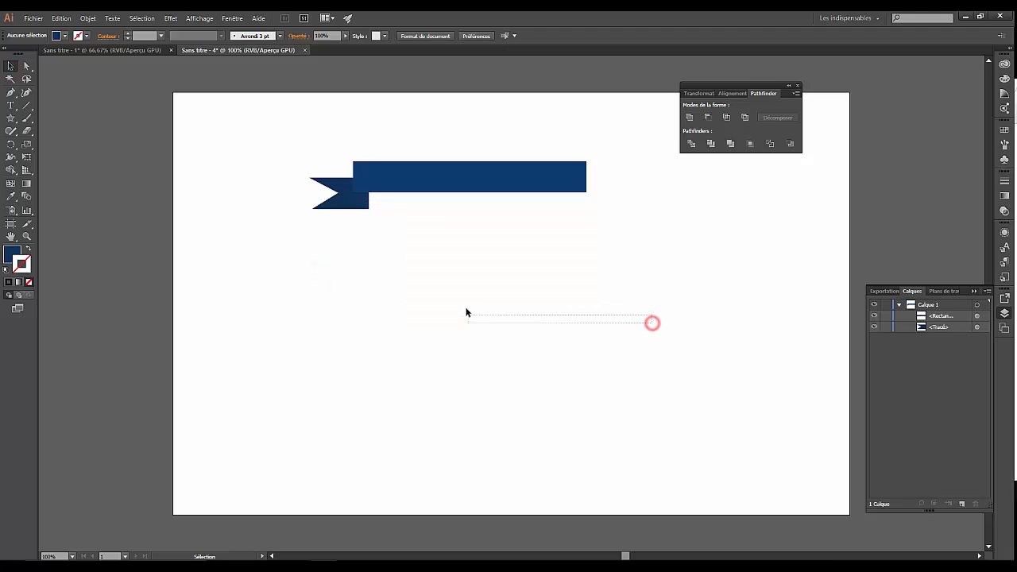
pyautogui.click(359, 177)
pyautogui.click(346, 206)
pyautogui.click(357, 184)
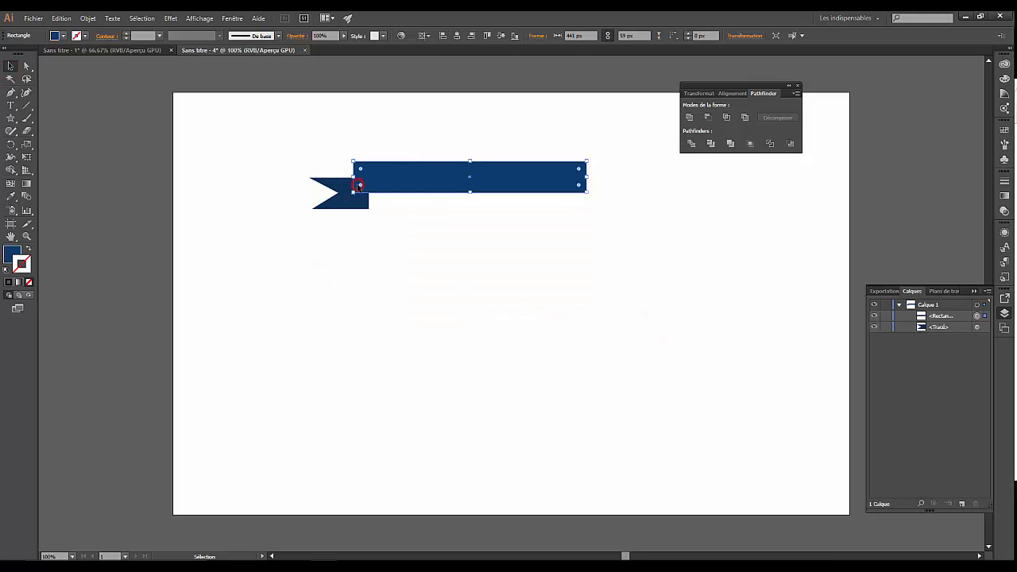
pyautogui.click(418, 248)
# Step: Select the band and the notched tail and duplicate their layer, Calque 1
pyautogui.moveTo(628, 246); pyautogui.dragTo(313, 151)
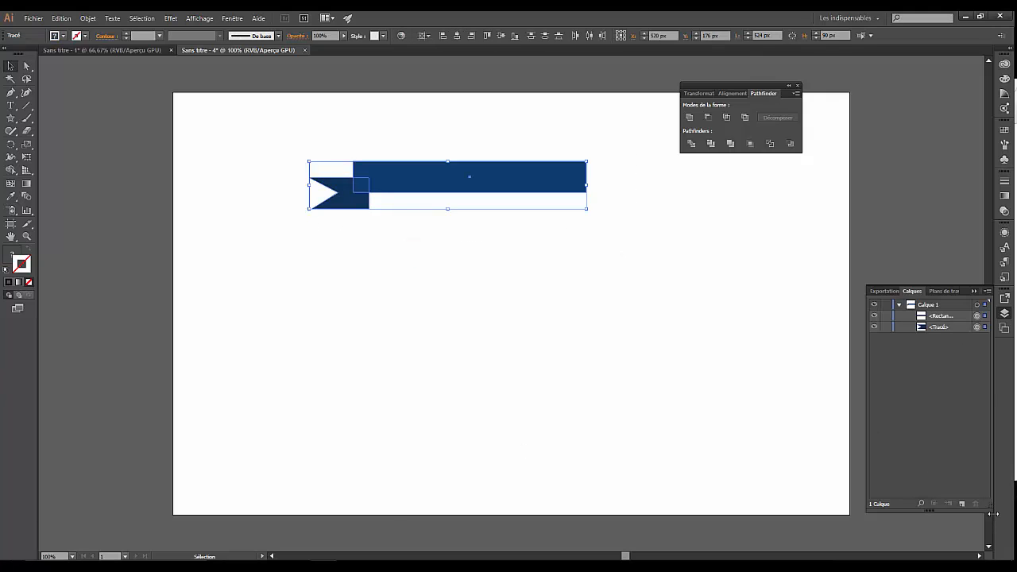
pyautogui.moveTo(923, 320); pyautogui.dragTo(962, 503)
pyautogui.hotkey('ctrl', 'z')
pyautogui.moveTo(910, 304); pyautogui.dragTo(963, 506)
pyautogui.moveTo(963, 517); pyautogui.dragTo(962, 503)
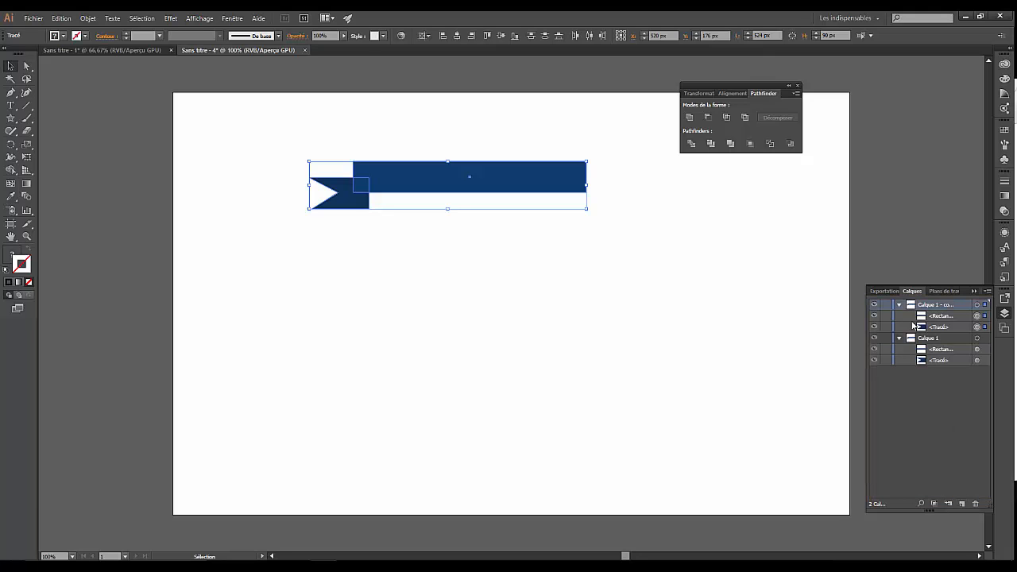
# Step: Lock the original Calque 1 and reduce the copied band and tail to their overlap with Pathfinder Intersect
pyautogui.click(885, 337)
pyautogui.click(924, 305)
pyautogui.click(481, 104)
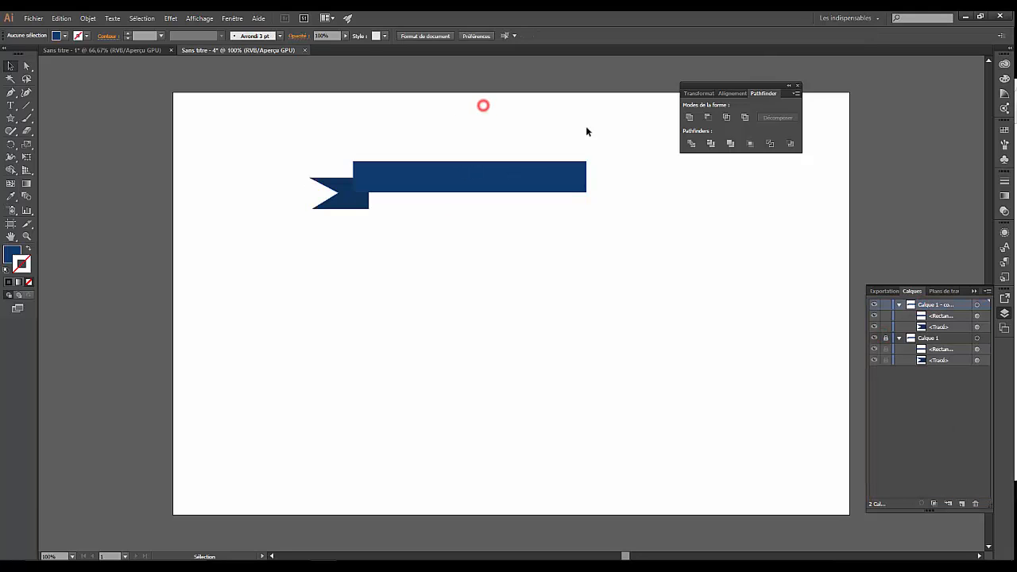
pyautogui.moveTo(586, 125); pyautogui.dragTo(308, 252)
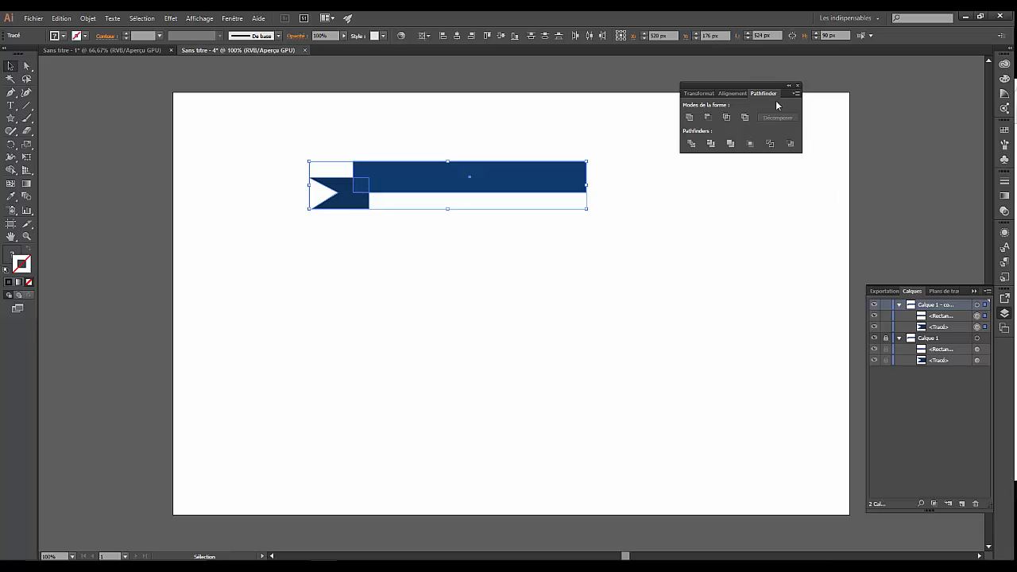
pyautogui.click(726, 119)
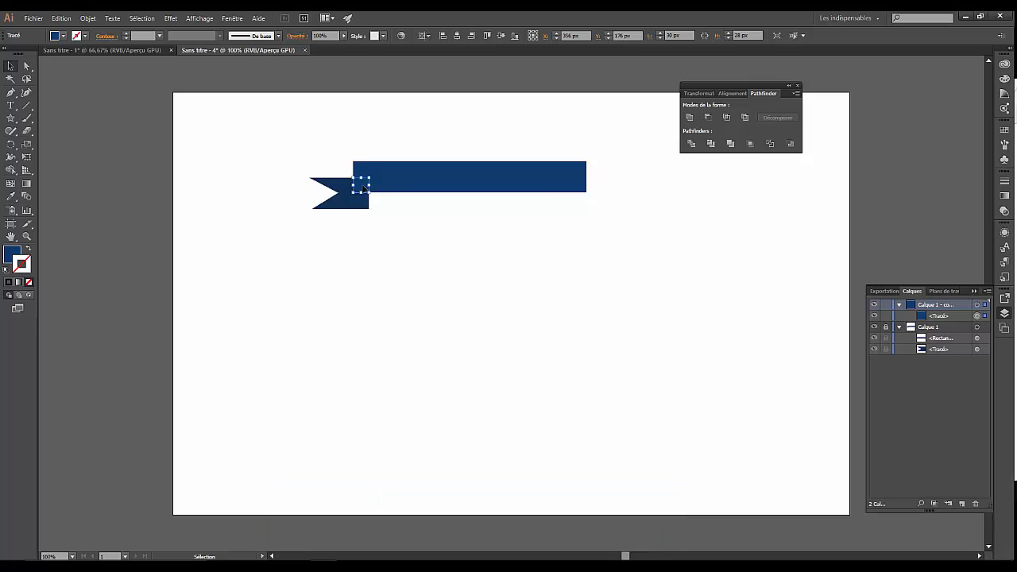
# Step: Move the overlap piece into Calque 1, between the band rectangle and the notched tail
pyautogui.moveTo(364, 189); pyautogui.dragTo(287, 159)
pyautogui.hotkey('ctrl', 'z')
pyautogui.moveTo(931, 318); pyautogui.dragTo(923, 344)
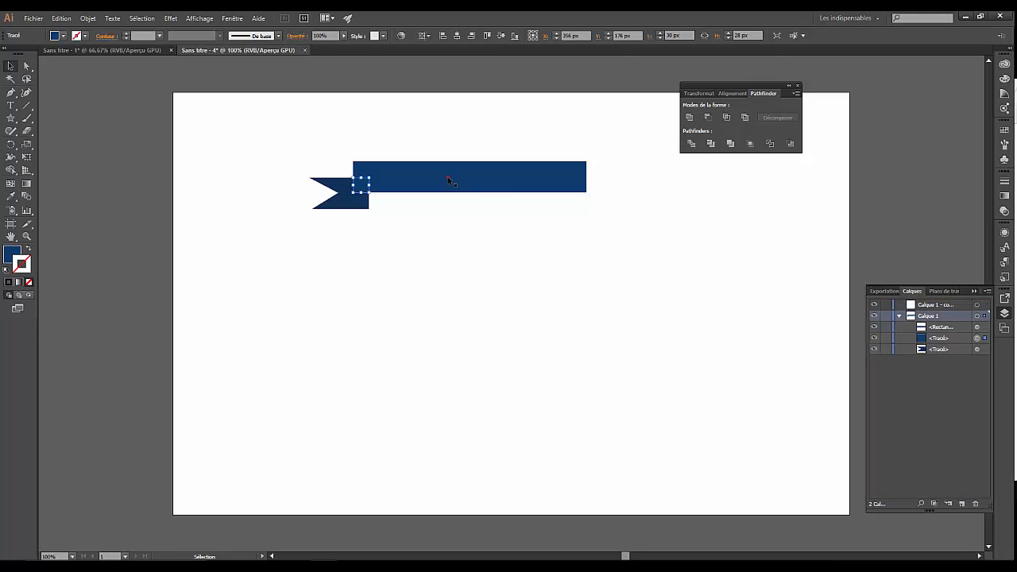
# Step: Select the overlap piece hidden under the band and fill it with dark navy, about C 100, M 82, Y 32, K 64
pyautogui.click(447, 178)
pyautogui.click(342, 196)
pyautogui.click(362, 188)
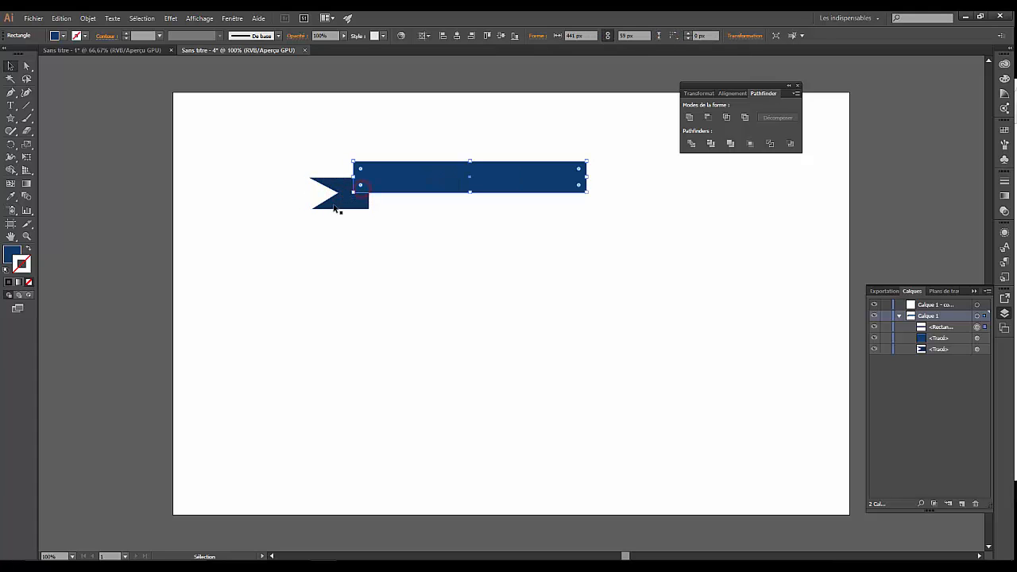
pyautogui.click(27, 66)
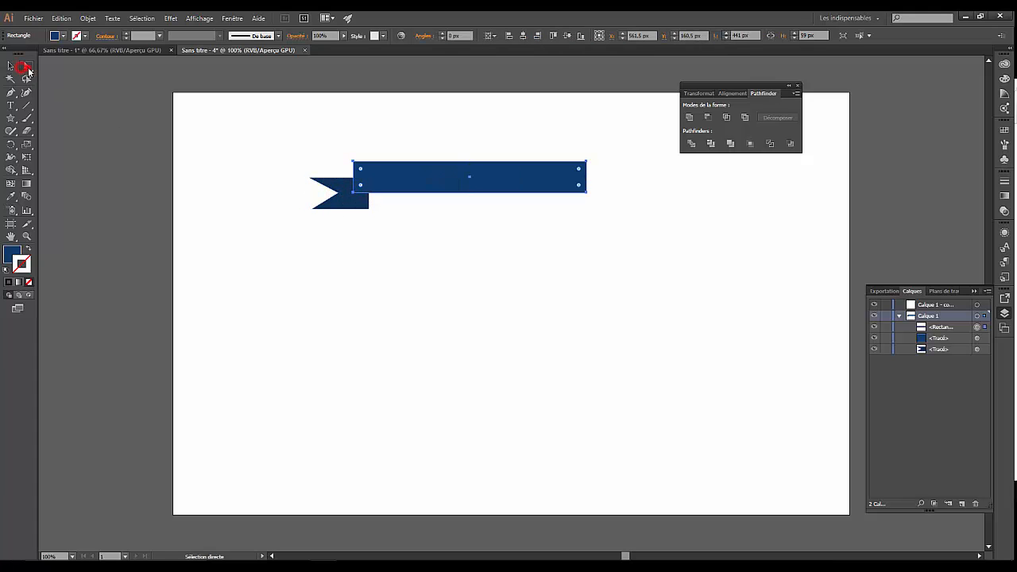
pyautogui.click(977, 340)
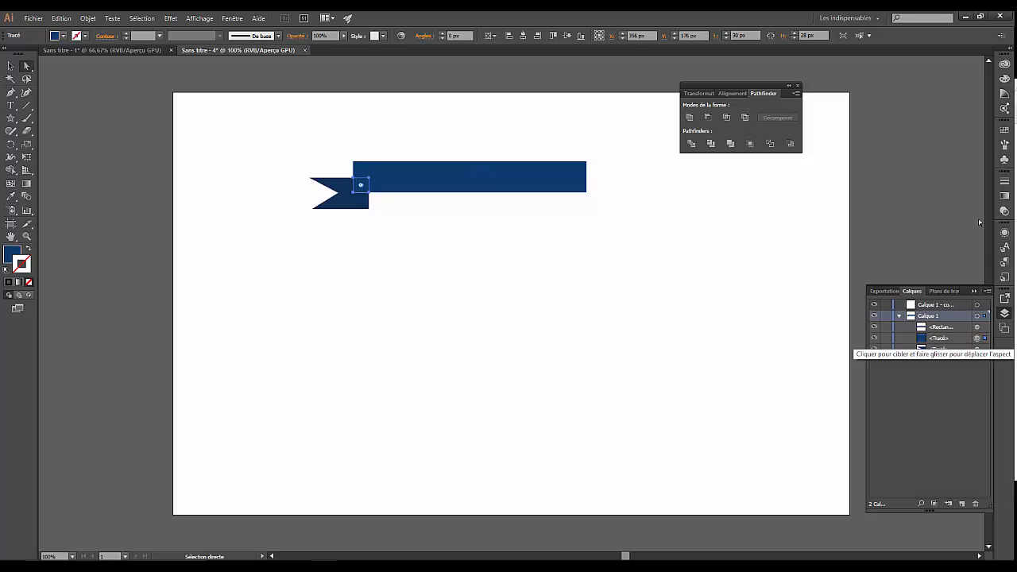
pyautogui.click(1004, 131)
pyautogui.click(1004, 94)
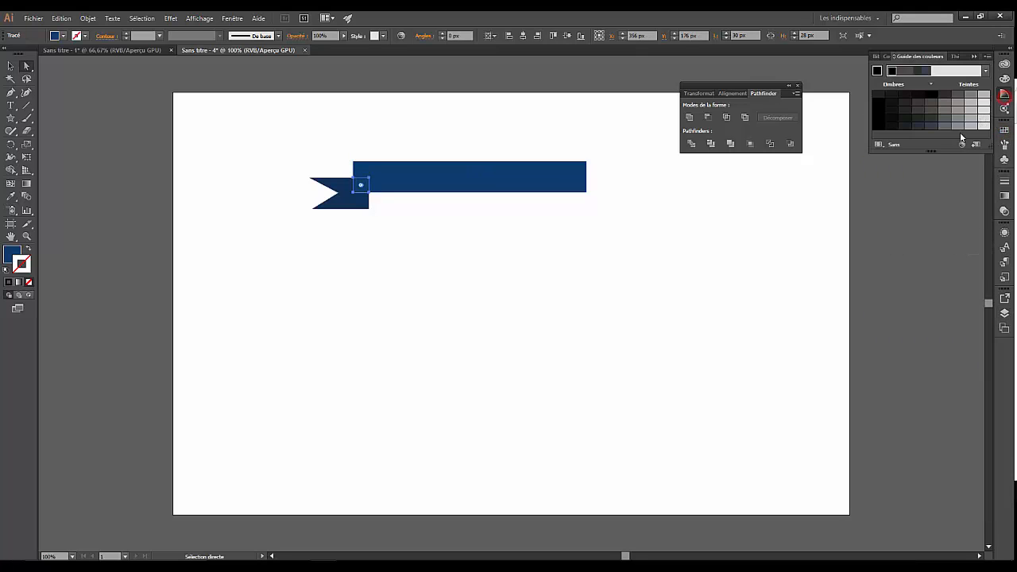
pyautogui.click(1004, 77)
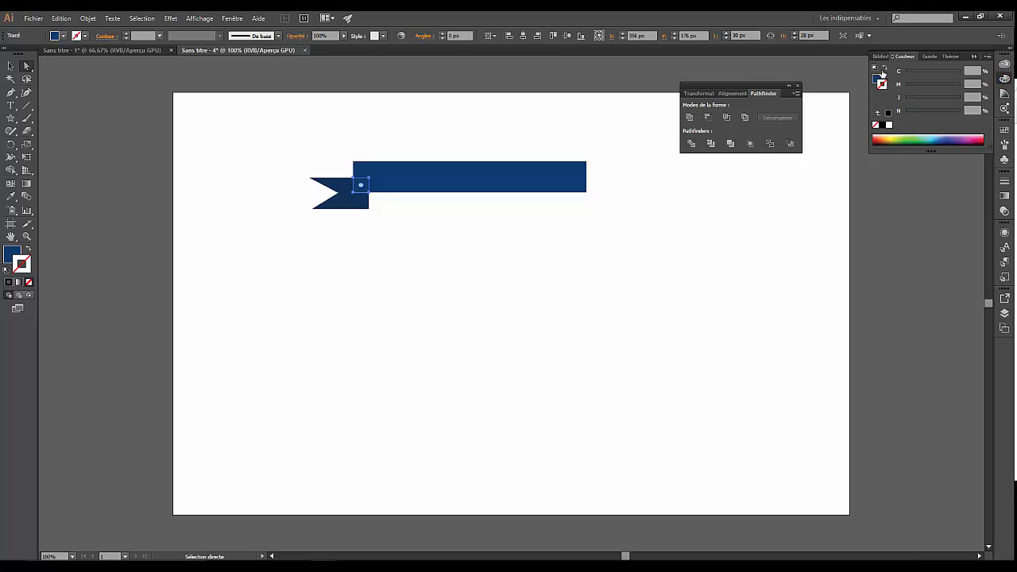
pyautogui.click(877, 77)
pyautogui.click(926, 112)
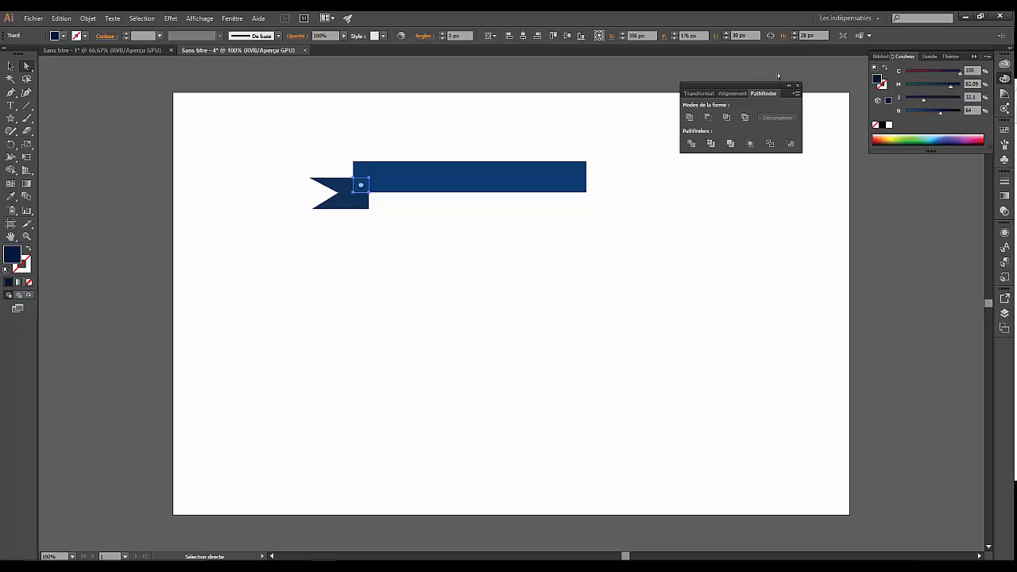
# Step: Pull the overlap piece's lower-right anchor point down to the tail's lower-right corner to form a dark fold, and deselect
pyautogui.click(368, 193)
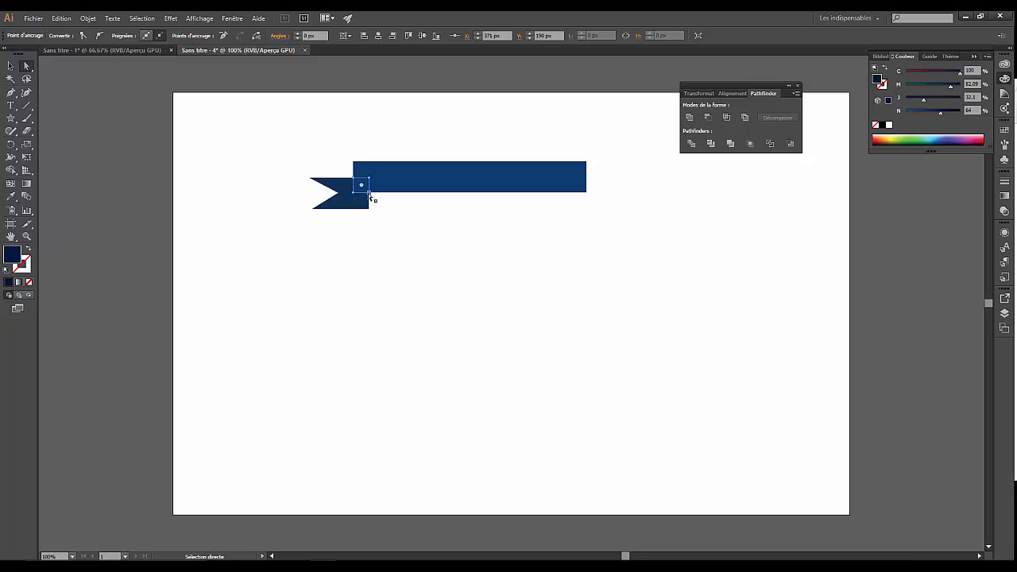
pyautogui.moveTo(368, 193); pyautogui.dragTo(369, 209)
pyautogui.click(10, 66)
pyautogui.click(180, 170)
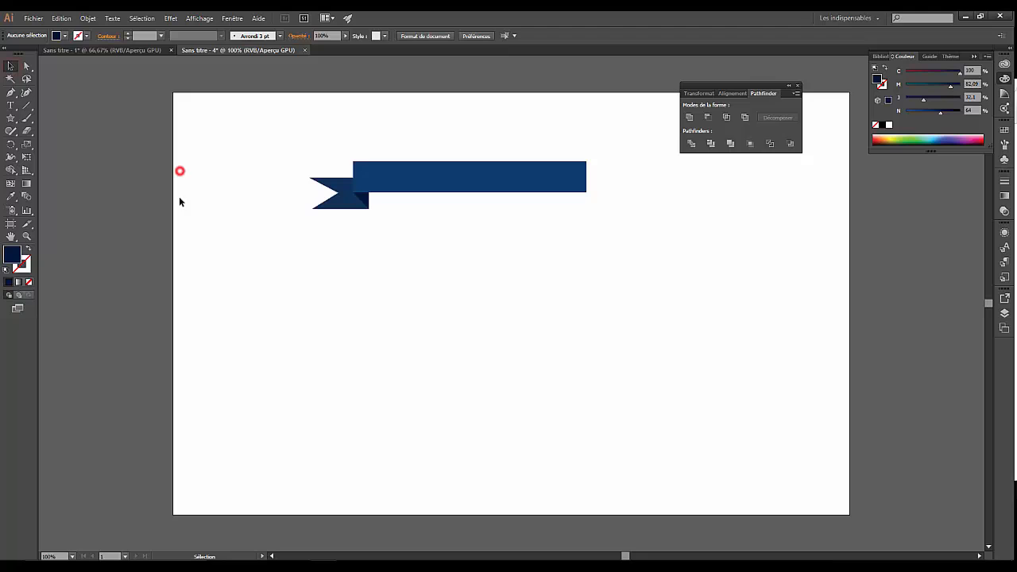
pyautogui.click(336, 202)
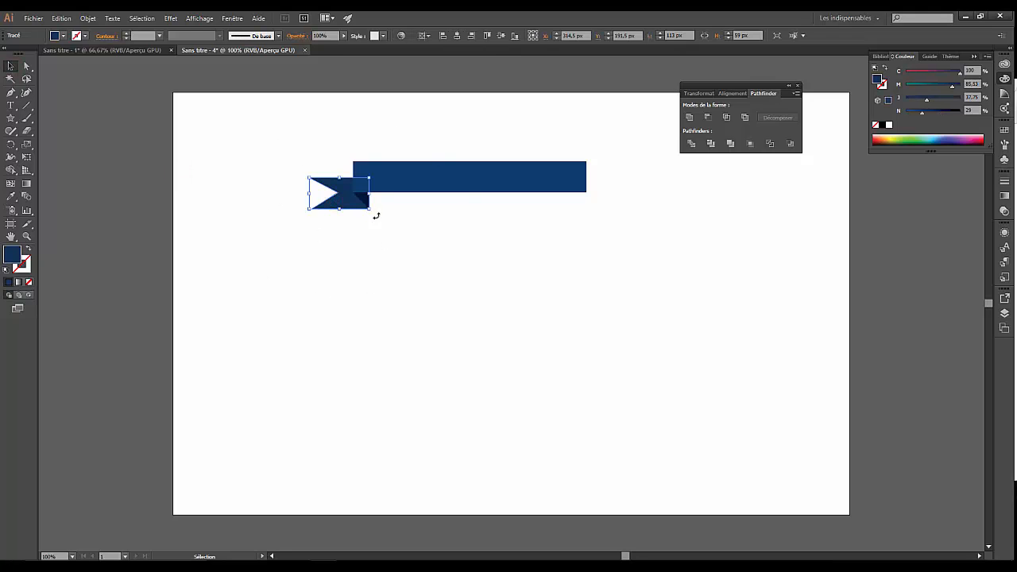
pyautogui.click(386, 240)
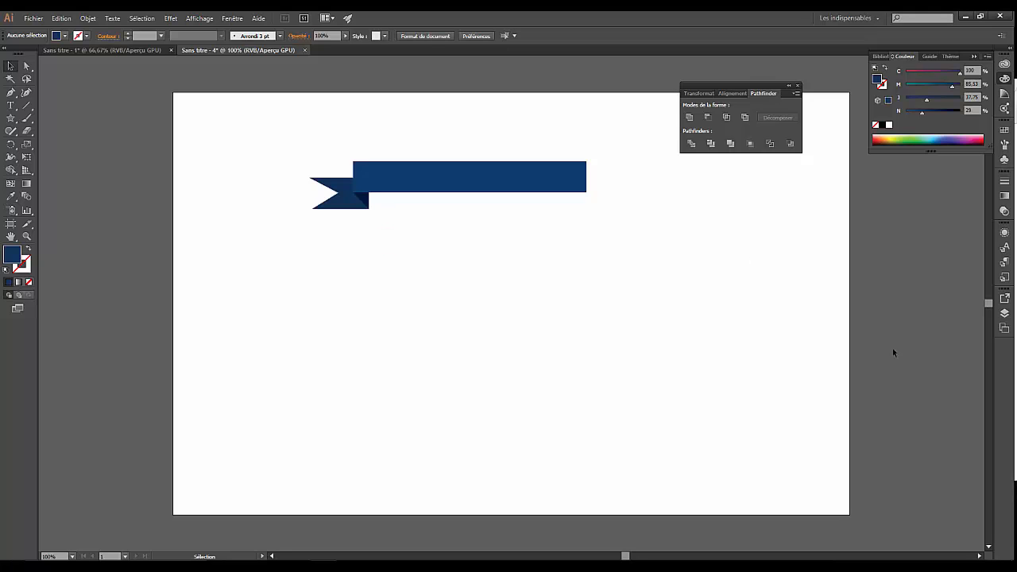
# Step: Select the dark fold and the notched tail and place a copy of both flush with the band's right end
pyautogui.click(1004, 312)
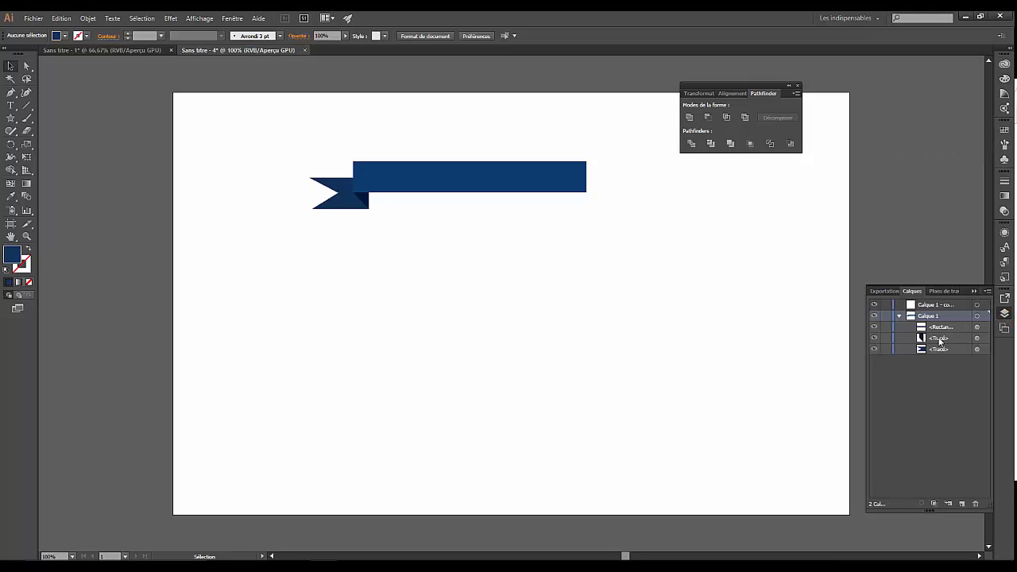
pyautogui.click(939, 338)
pyautogui.click(976, 339)
pyautogui.keyDown('shift'); pyautogui.click(977, 349); pyautogui.keyUp('shift')
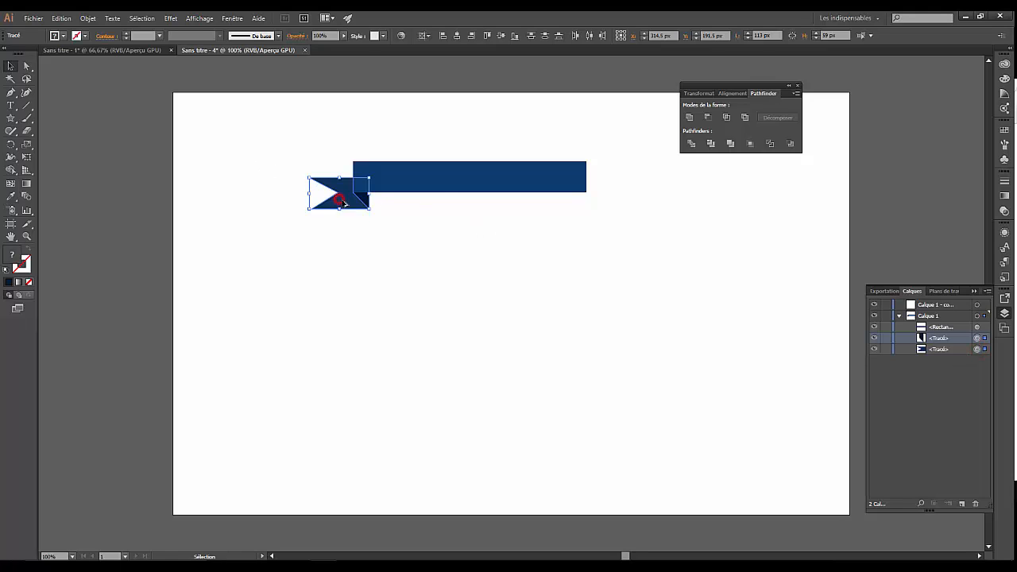
pyautogui.moveTo(343, 204); pyautogui.dragTo(554, 208)
pyautogui.press('alt')
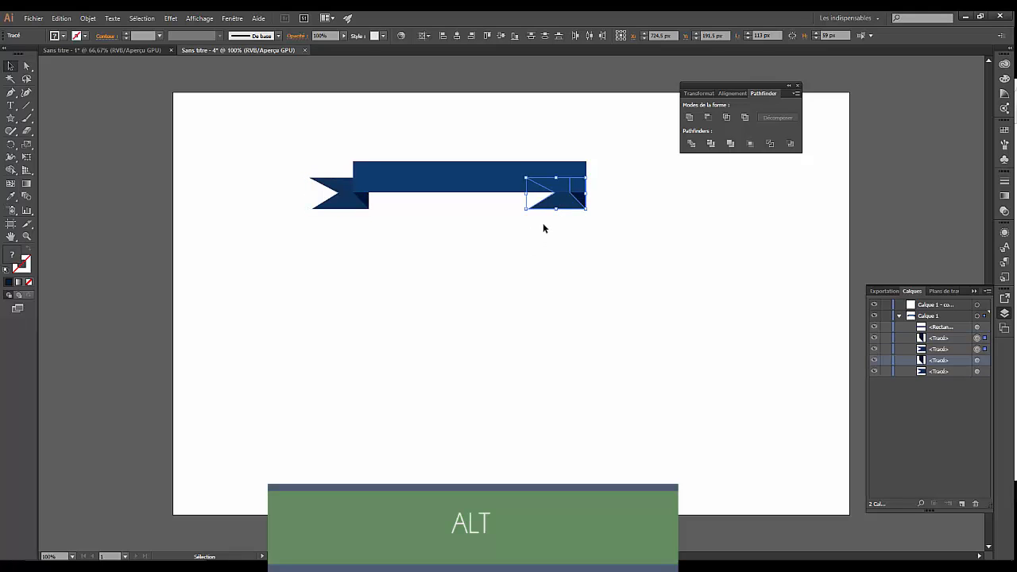
# Step: Reflect the copied tail and dark fold about the vertical axis and slide them outward until the fold sits under the band's right end
pyautogui.click(544, 224)
pyautogui.click(575, 203)
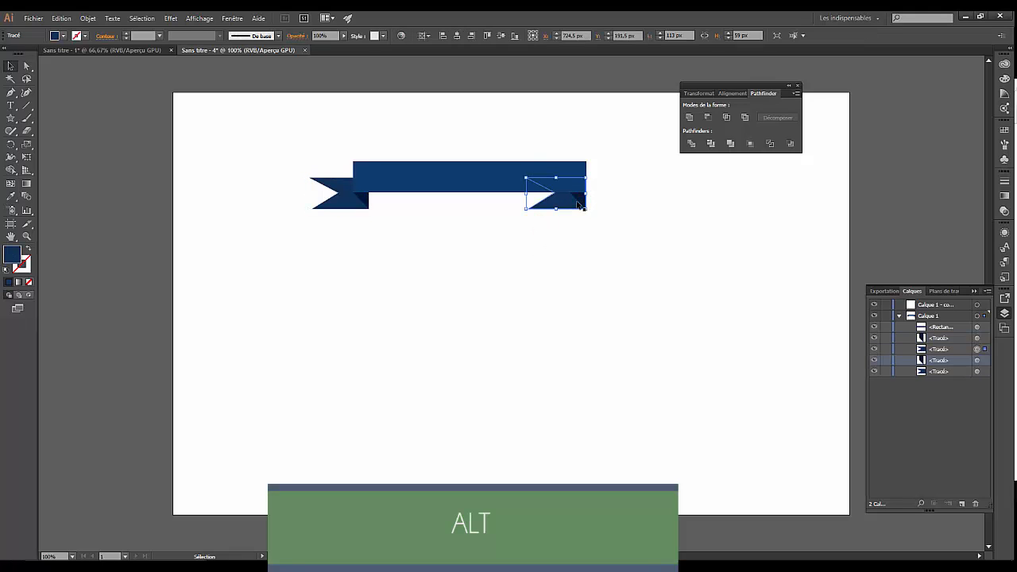
pyautogui.keyDown('shift'); pyautogui.click(576, 203); pyautogui.keyUp('shift')
pyautogui.rightClick(581, 200)
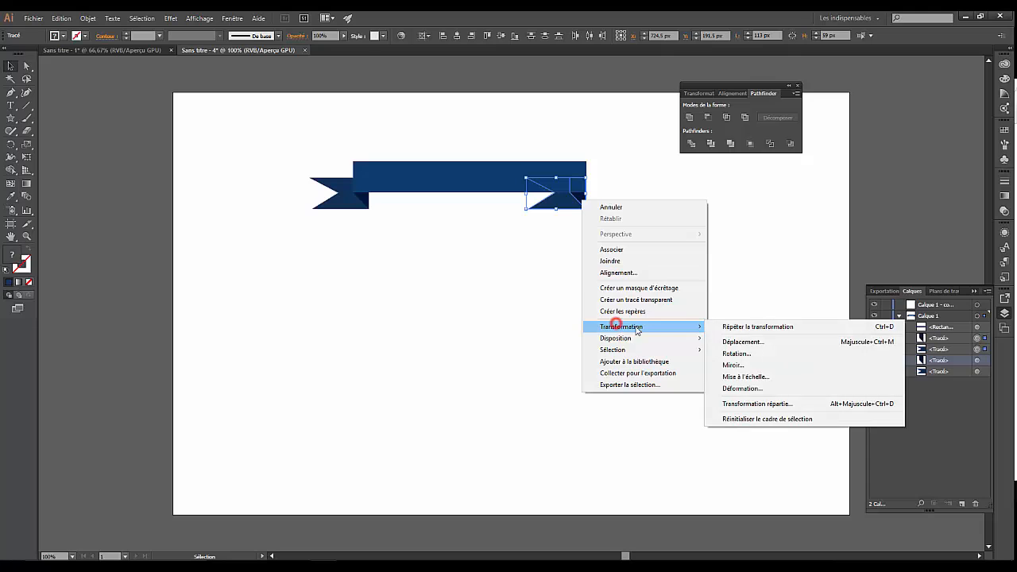
pyautogui.moveTo(686, 326)
pyautogui.click(736, 363)
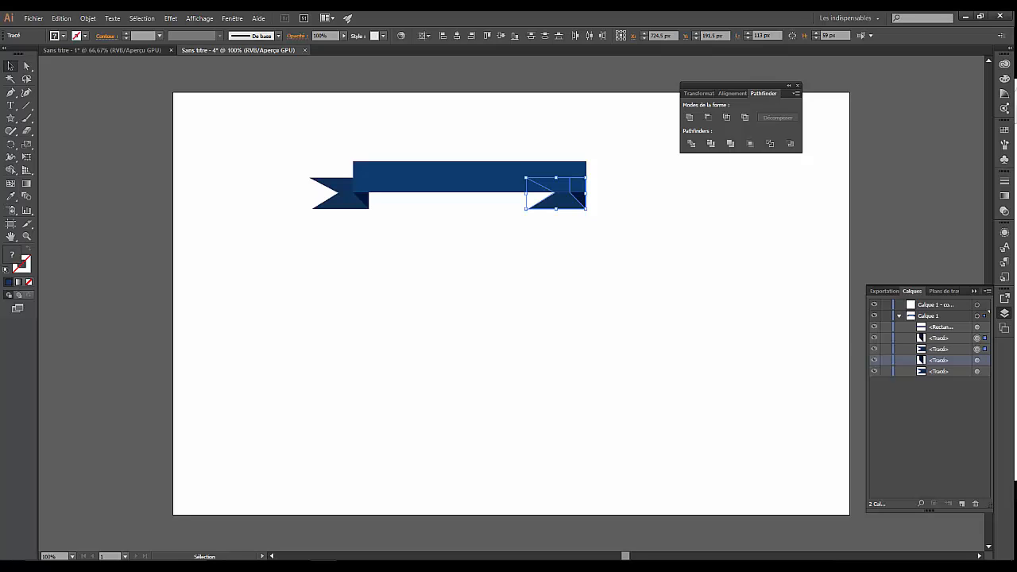
pyautogui.moveTo(445, 132); pyautogui.dragTo(497, 222)
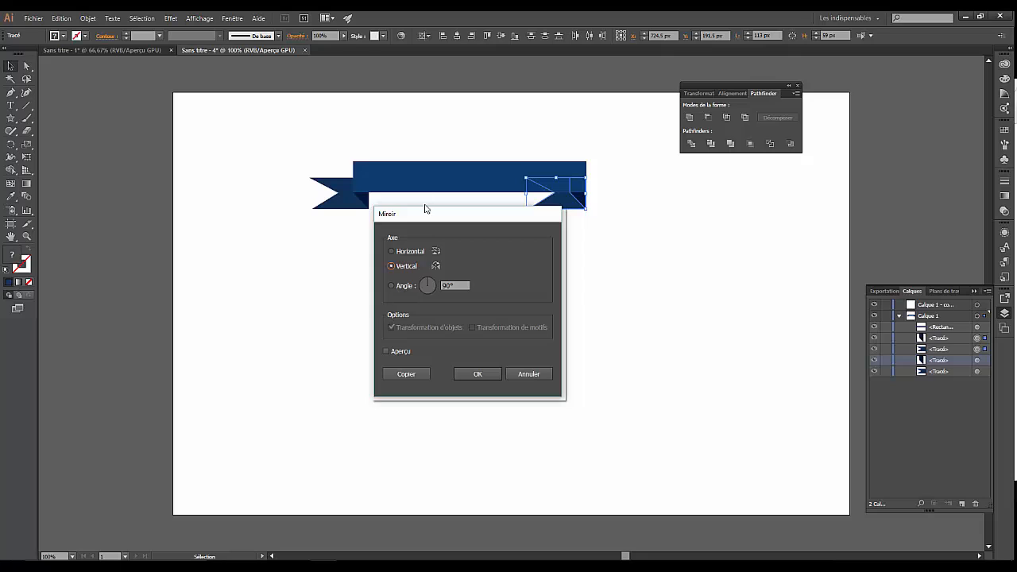
pyautogui.moveTo(426, 212); pyautogui.dragTo(295, 185)
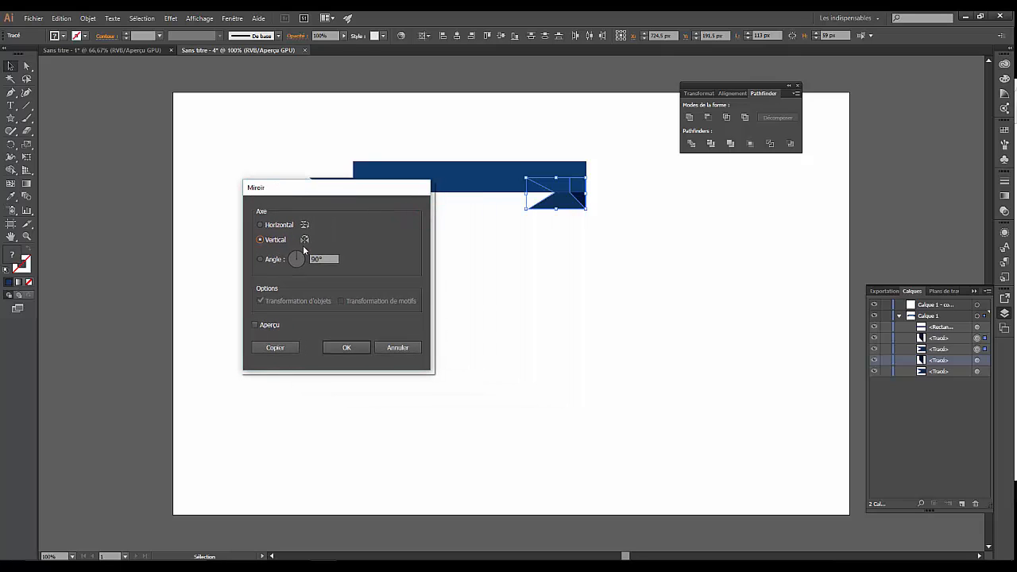
pyautogui.click(256, 324)
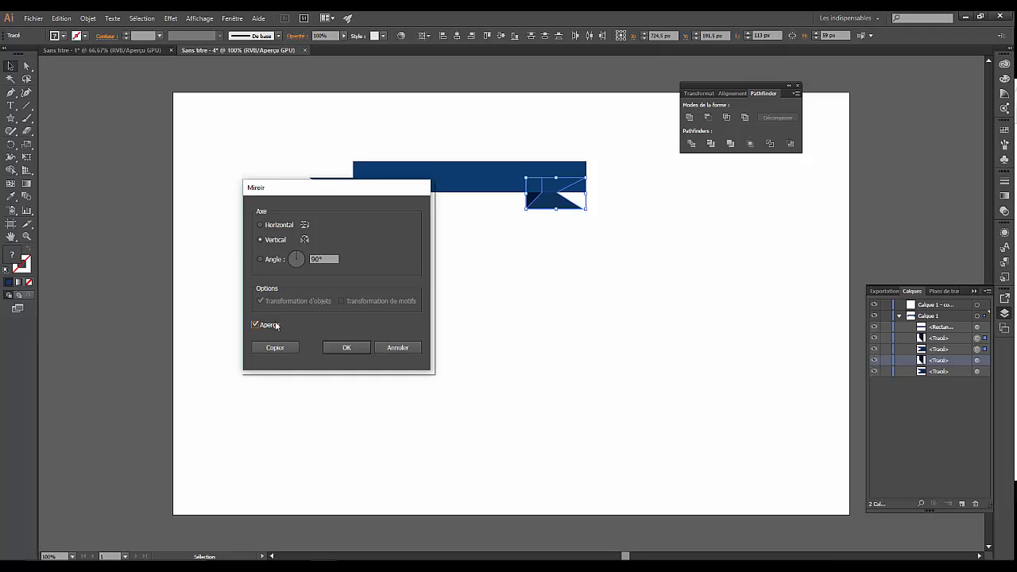
pyautogui.click(347, 347)
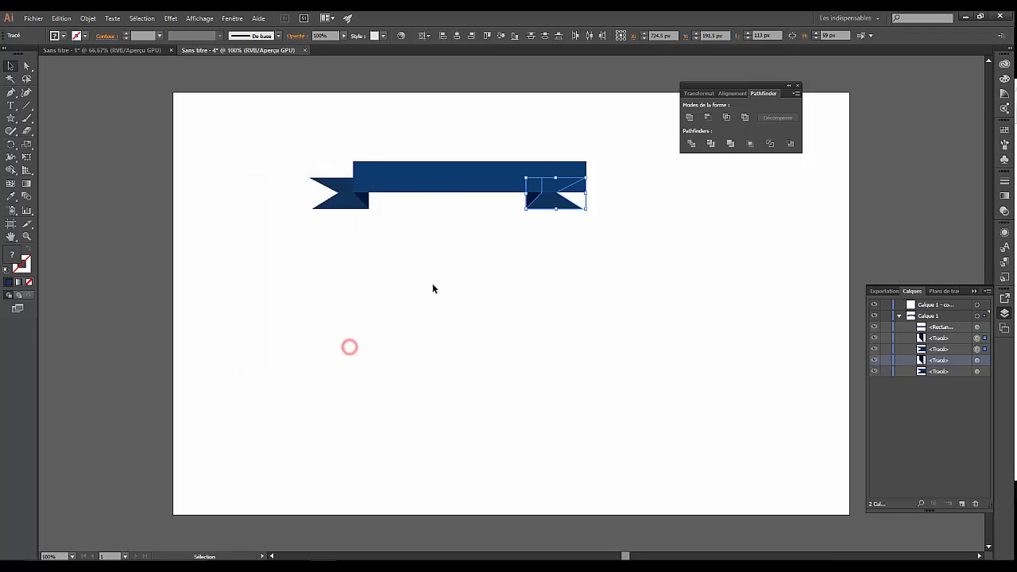
pyautogui.moveTo(530, 199); pyautogui.dragTo(577, 200)
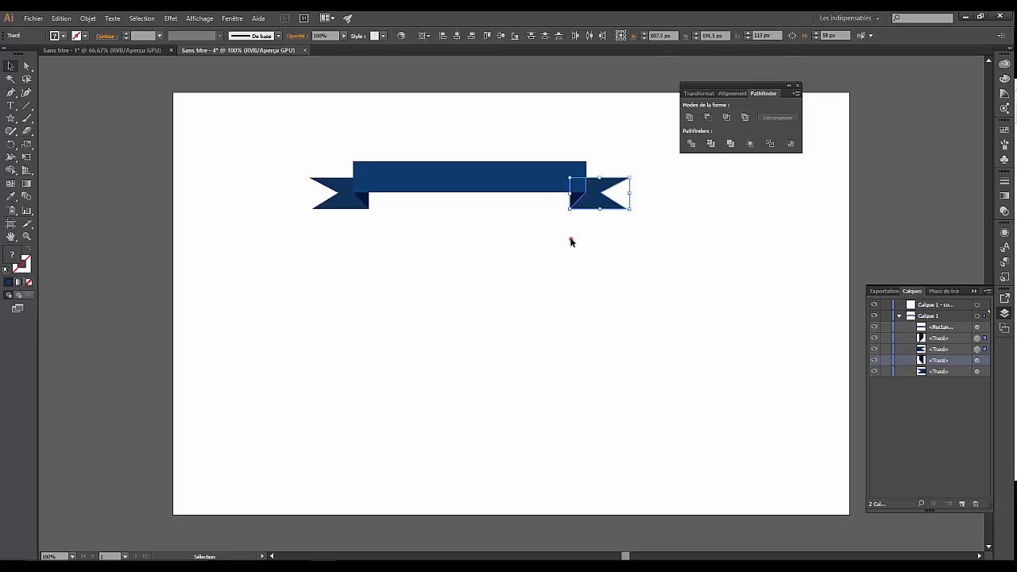
pyautogui.click(570, 239)
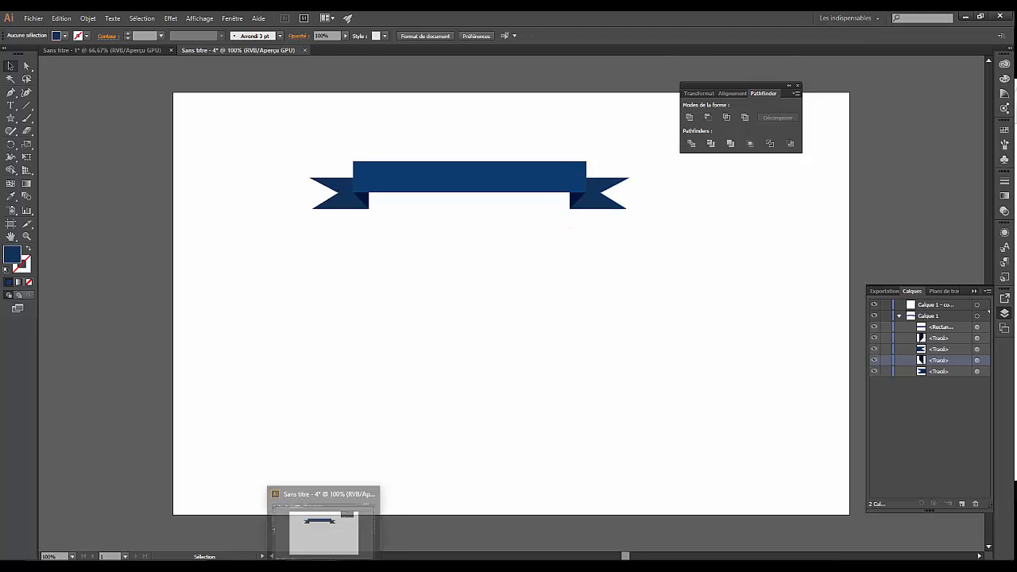
# Step: Select all the ribbon pieces, including the band, both tails and both folds, and group them
pyautogui.click(300, 350)
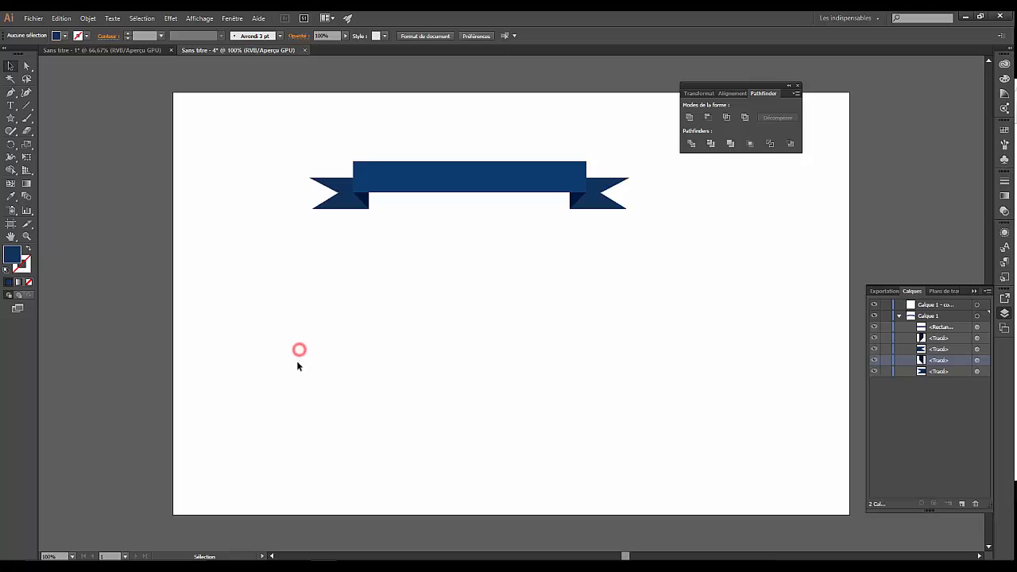
pyautogui.moveTo(689, 327); pyautogui.dragTo(296, 154)
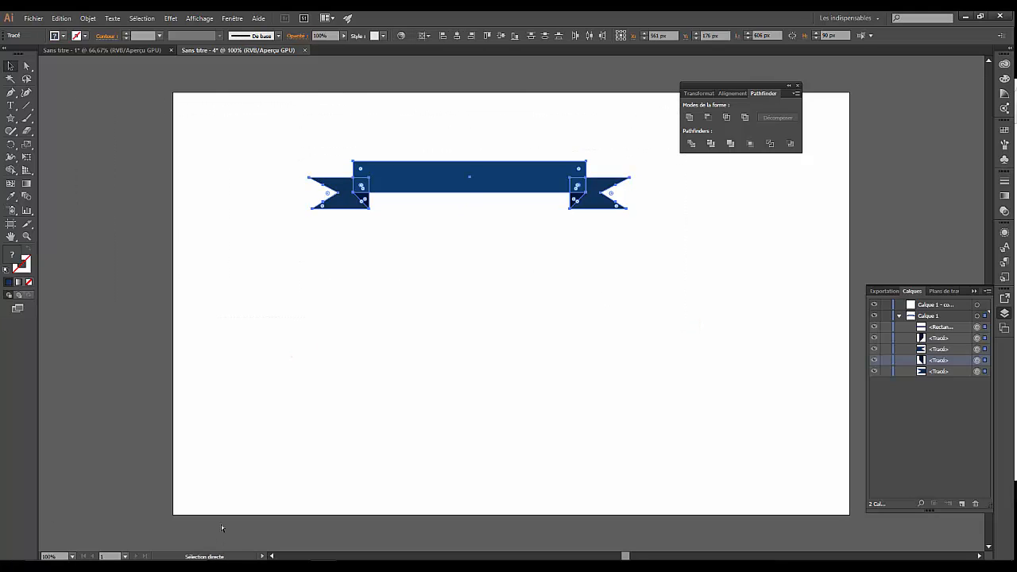
pyautogui.hotkey('ctrl', 'g')
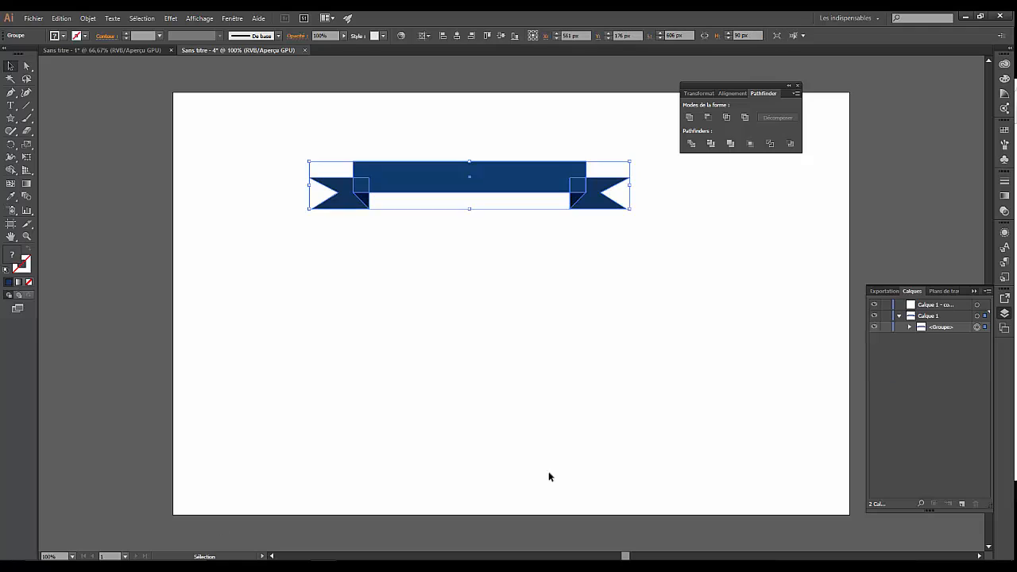
# Step: Delete the empty copy layer above Calque 1
pyautogui.click(929, 308)
pyautogui.click(932, 388)
pyautogui.click(925, 307)
pyautogui.moveTo(909, 310); pyautogui.dragTo(976, 504)
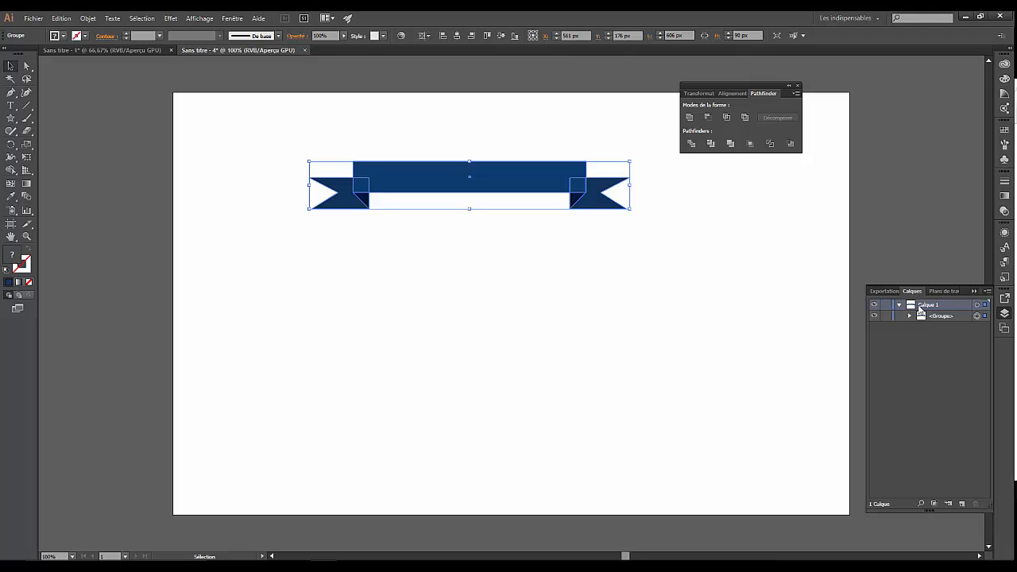
# Step: Duplicate Calque 1 and separate the two ribbons, placing the copy at the artboard's upper edge and the original below it
pyautogui.moveTo(917, 312); pyautogui.dragTo(962, 504)
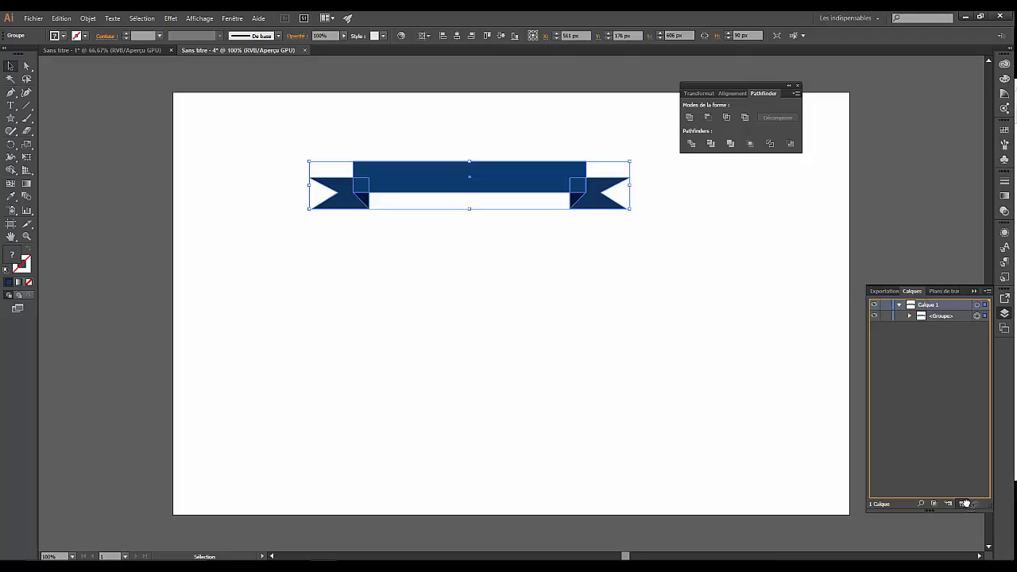
pyautogui.moveTo(547, 182); pyautogui.dragTo(449, 115)
pyautogui.moveTo(718, 256); pyautogui.dragTo(344, 168)
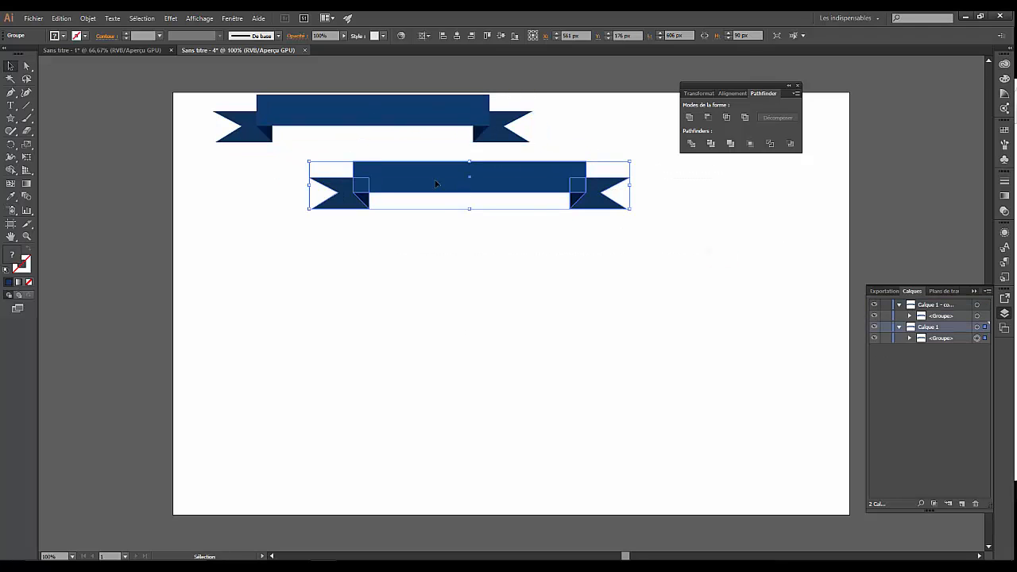
pyautogui.moveTo(429, 178); pyautogui.dragTo(367, 251)
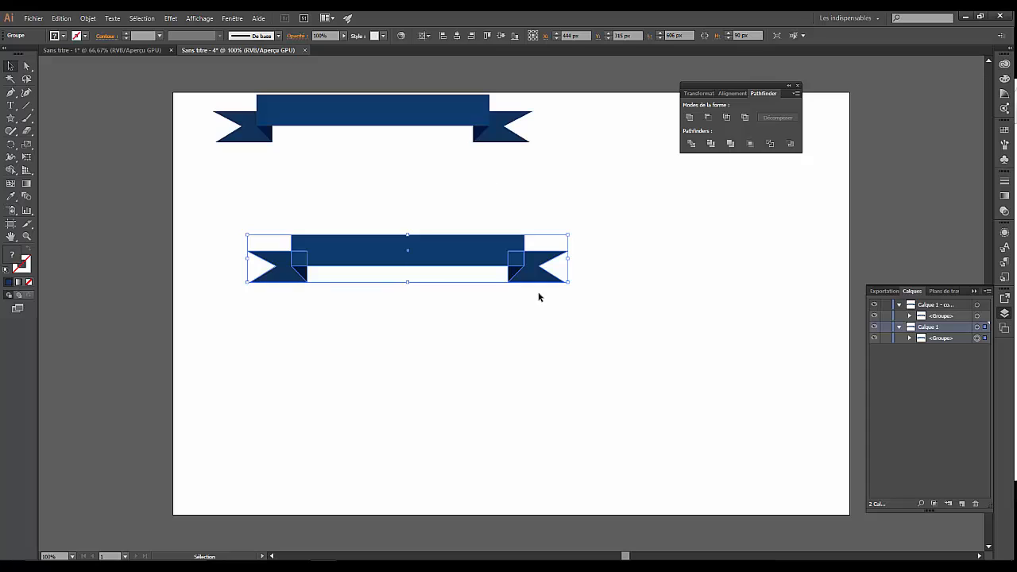
pyautogui.click(101, 21)
pyautogui.moveTo(92, 22)
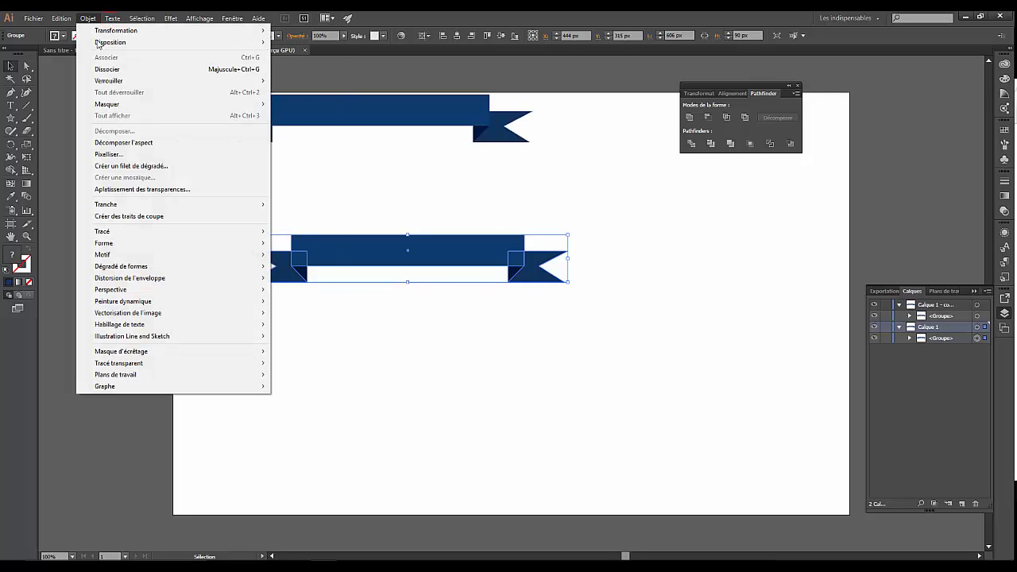
pyautogui.moveTo(139, 283)
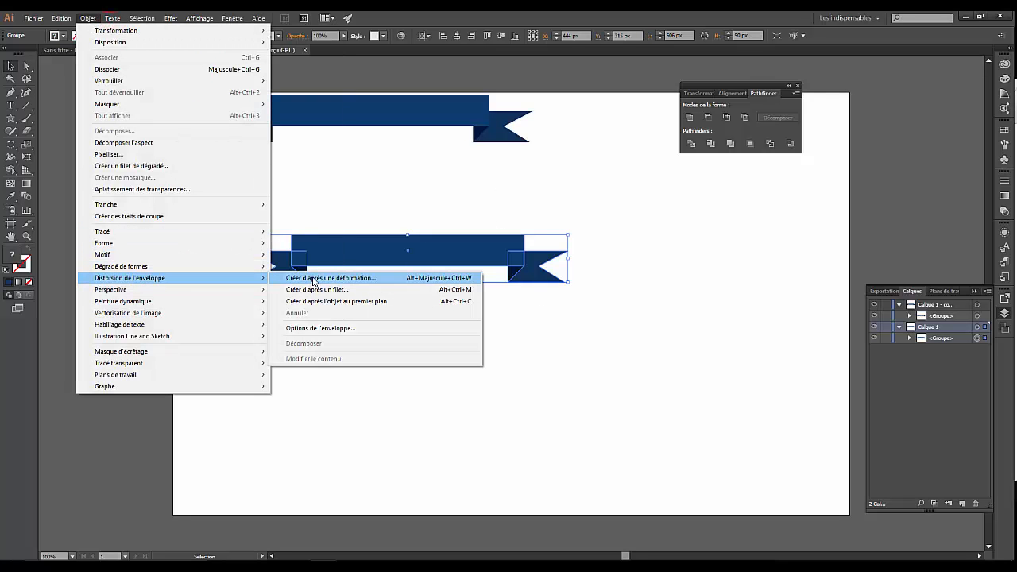
pyautogui.click(314, 279)
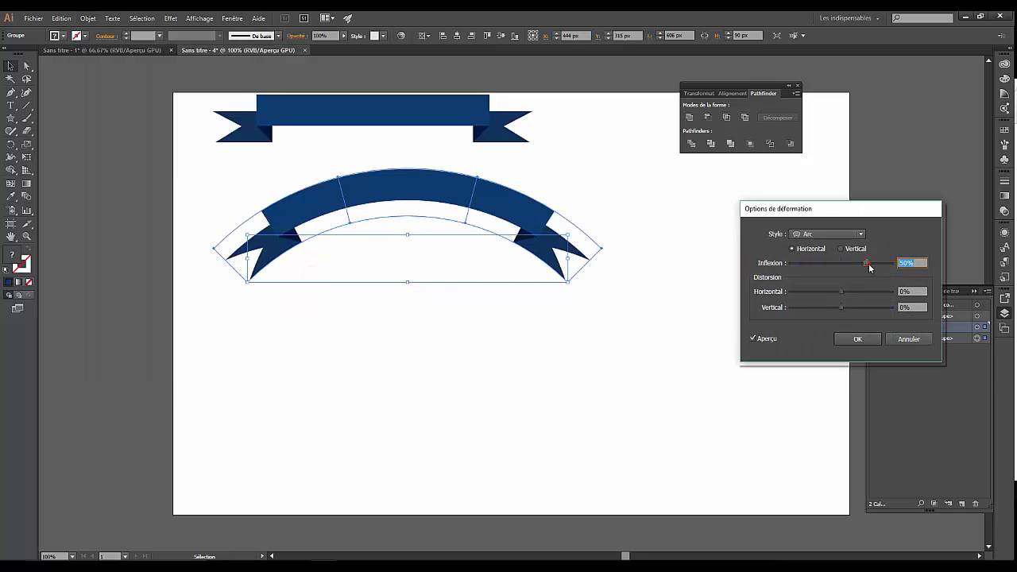
pyautogui.moveTo(867, 263); pyautogui.dragTo(860, 263)
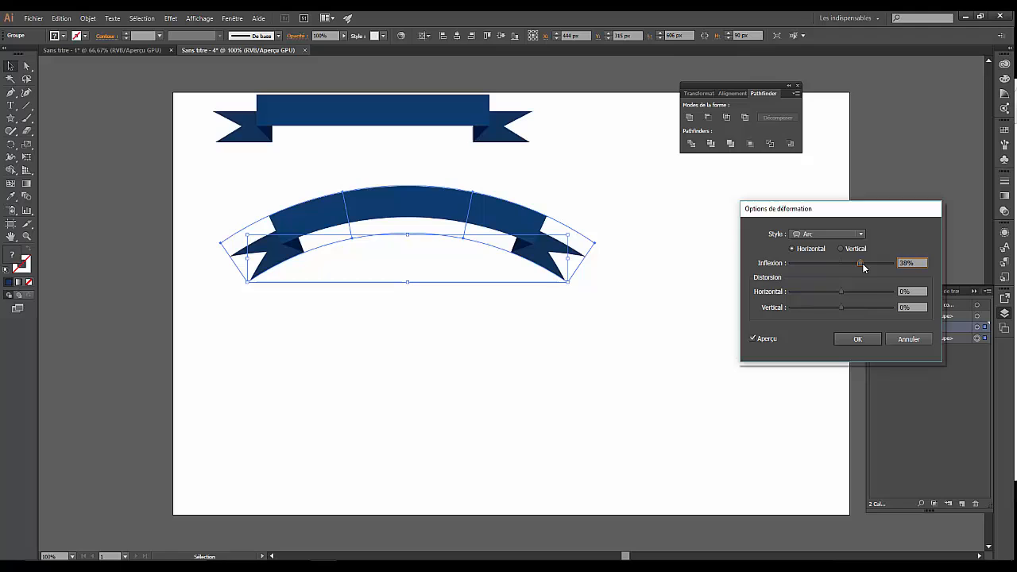
pyautogui.click(826, 234)
pyautogui.click(818, 260)
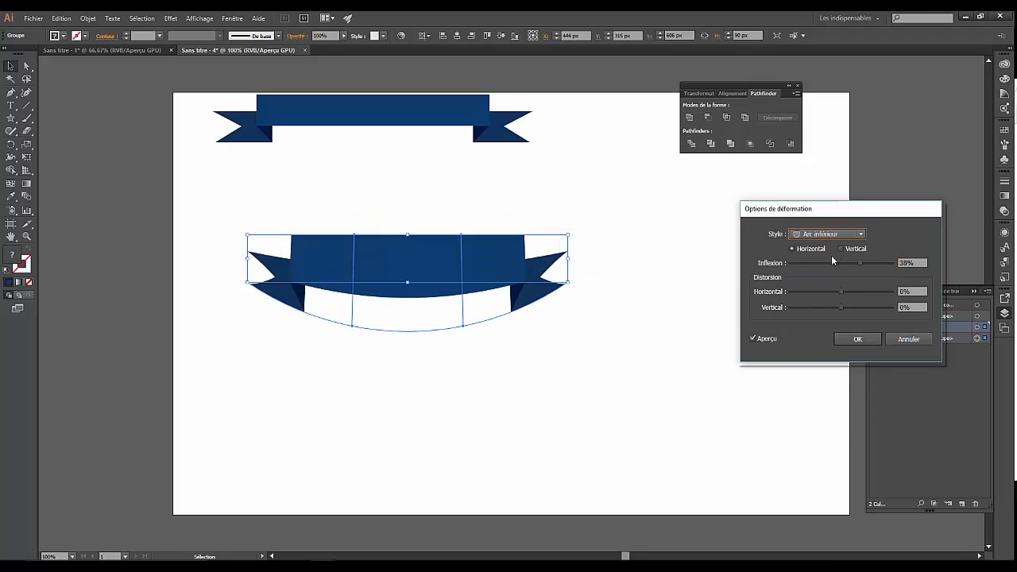
pyautogui.moveTo(861, 263); pyautogui.dragTo(809, 263)
pyautogui.click(840, 249)
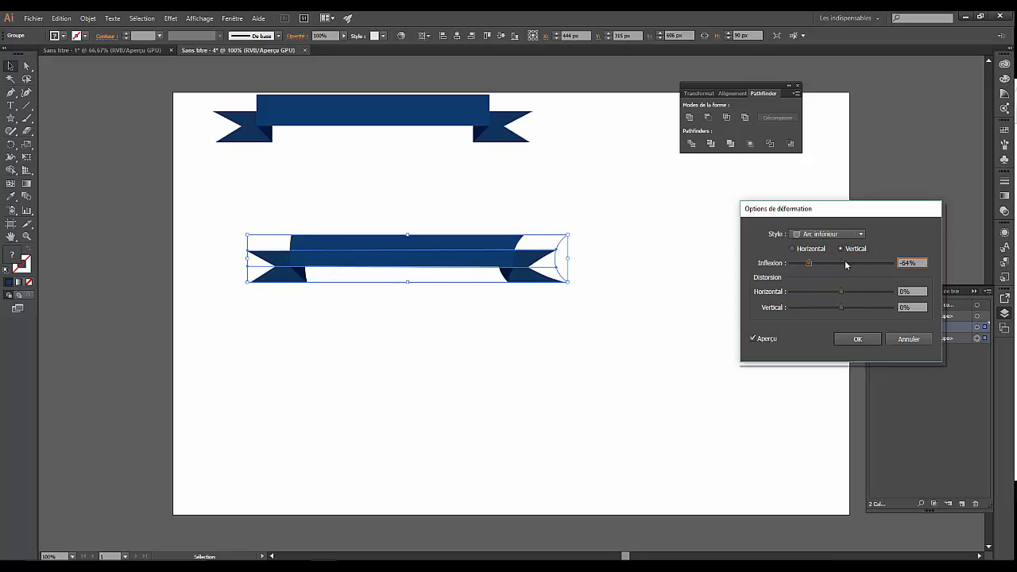
pyautogui.moveTo(841, 292); pyautogui.dragTo(857, 296)
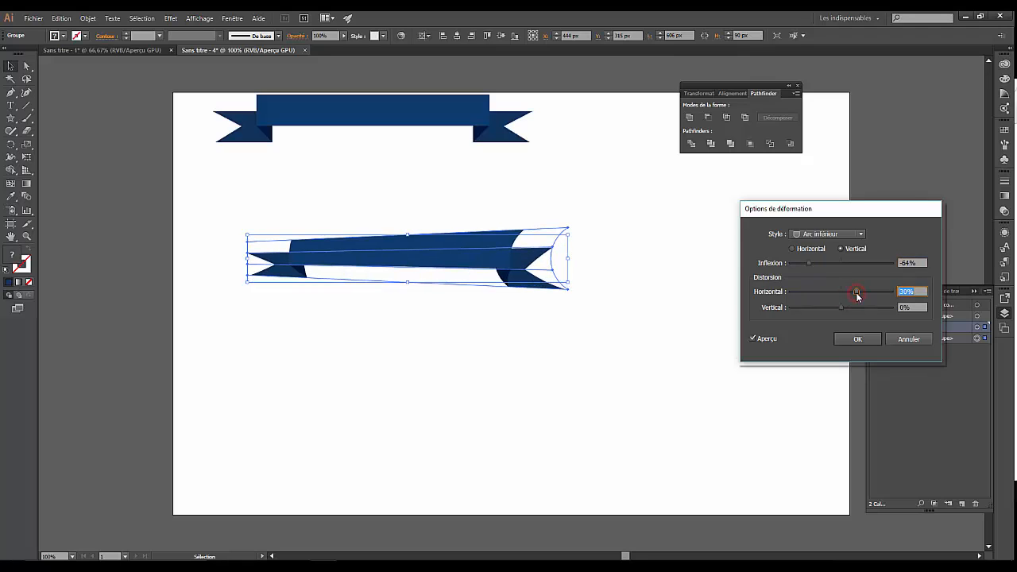
pyautogui.click(753, 338)
pyautogui.click(753, 339)
pyautogui.click(813, 232)
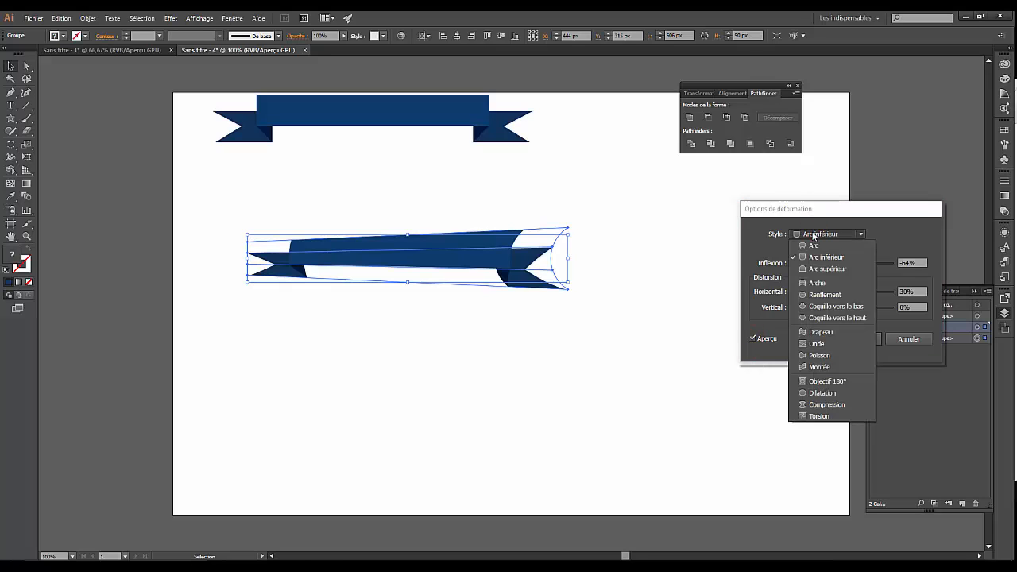
pyautogui.click(816, 282)
pyautogui.click(896, 338)
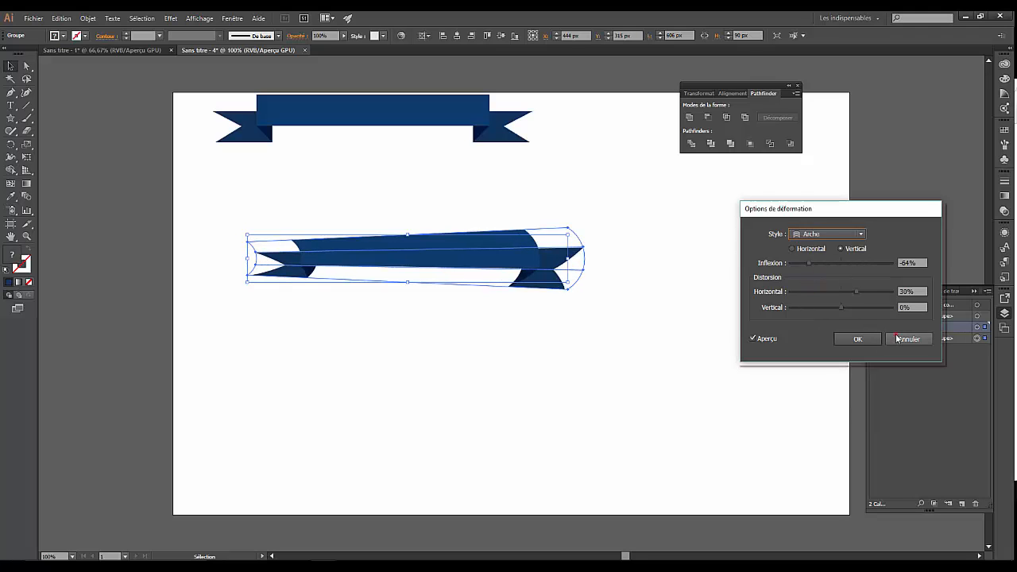
# Step: Warp the lower ribbon with a horizontal Arc envelope at -24% bend, move it up beneath the flat ribbon, and deselect
pyautogui.click(84, 18)
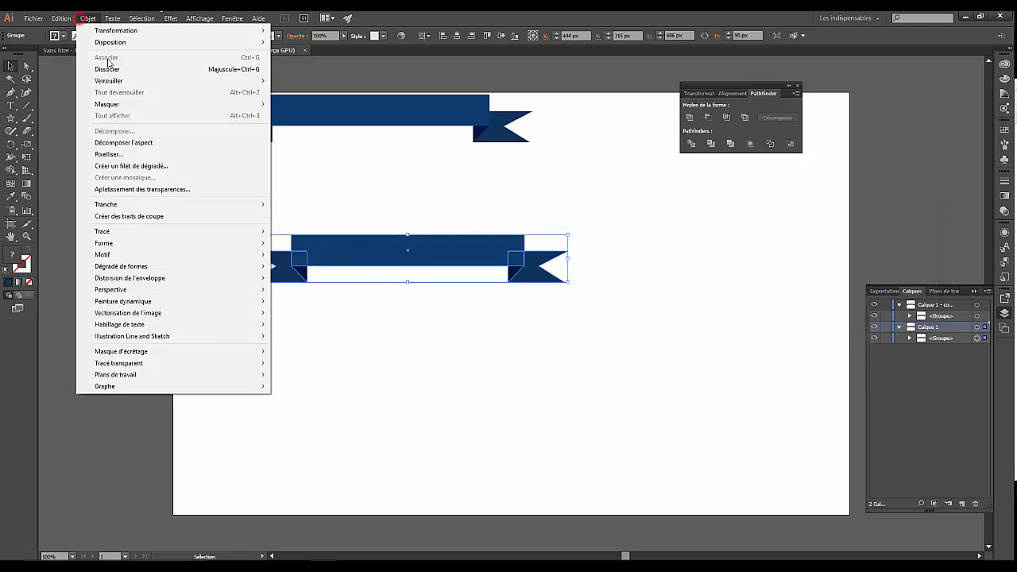
pyautogui.moveTo(131, 277)
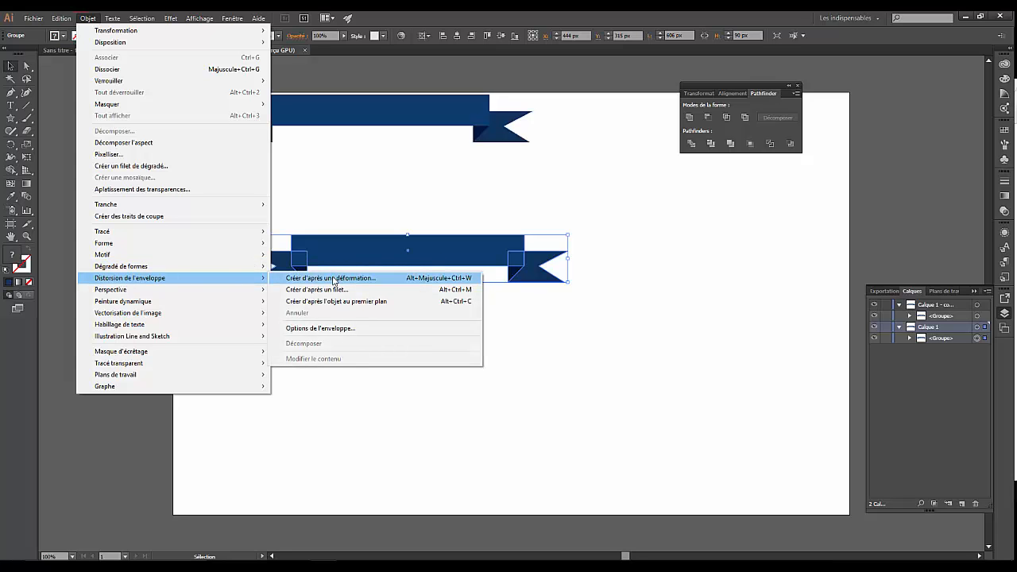
pyautogui.click(333, 278)
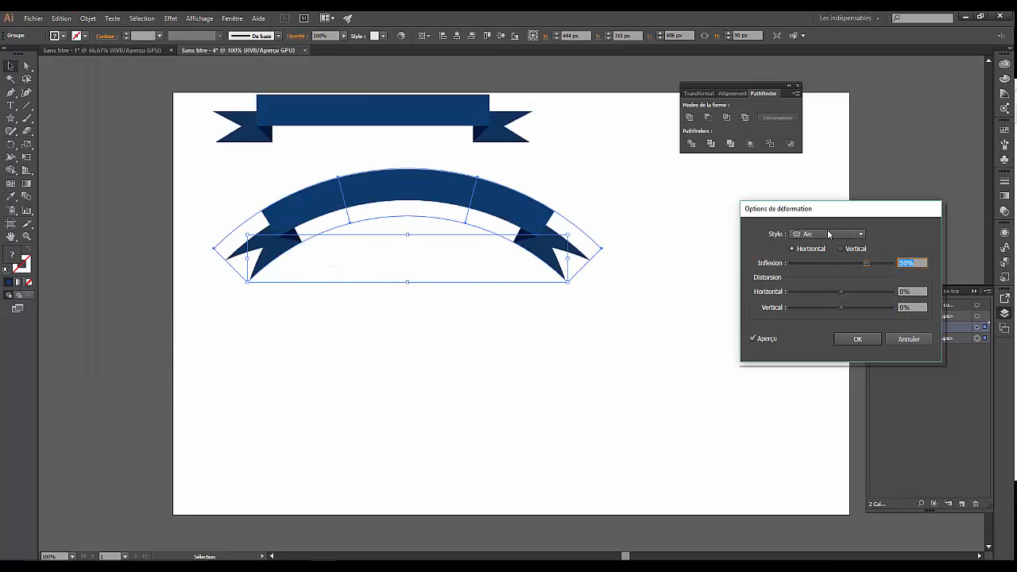
pyautogui.click(829, 234)
pyautogui.click(829, 251)
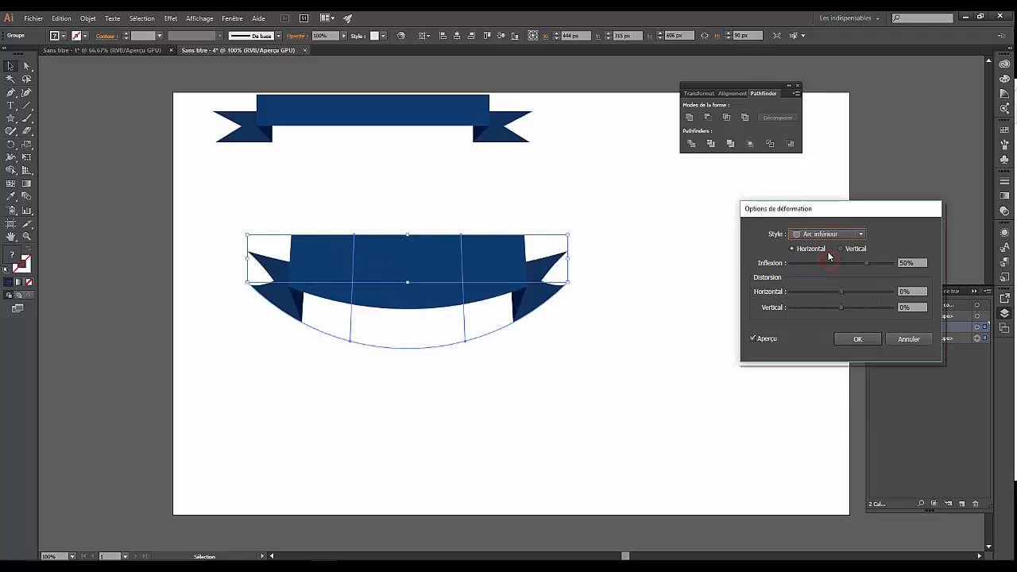
pyautogui.click(824, 234)
pyautogui.click(826, 262)
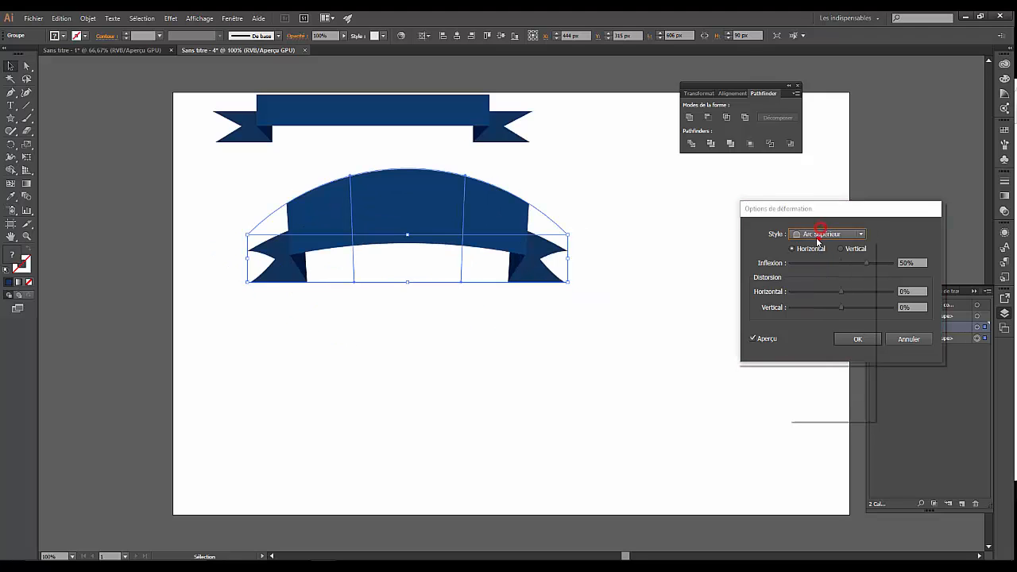
pyautogui.click(818, 234)
pyautogui.click(818, 242)
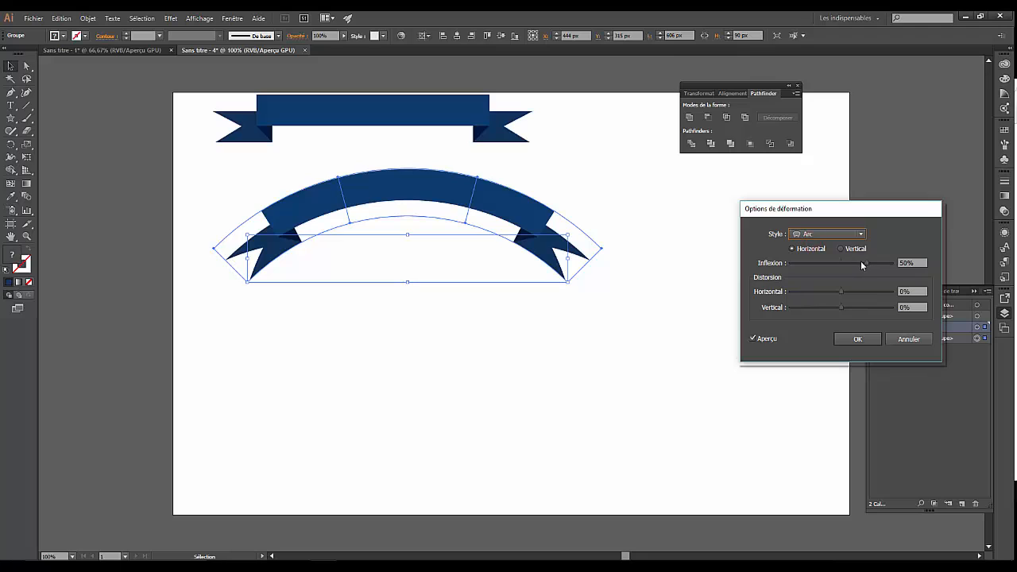
pyautogui.moveTo(862, 262); pyautogui.dragTo(833, 269)
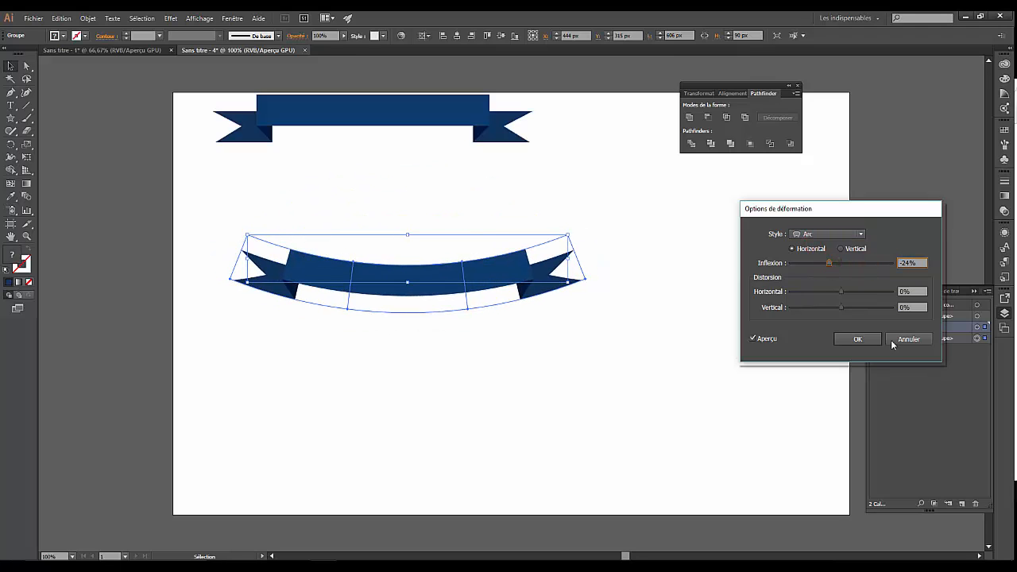
pyautogui.click(844, 339)
pyautogui.moveTo(374, 278); pyautogui.dragTo(340, 225)
pyautogui.click(379, 329)
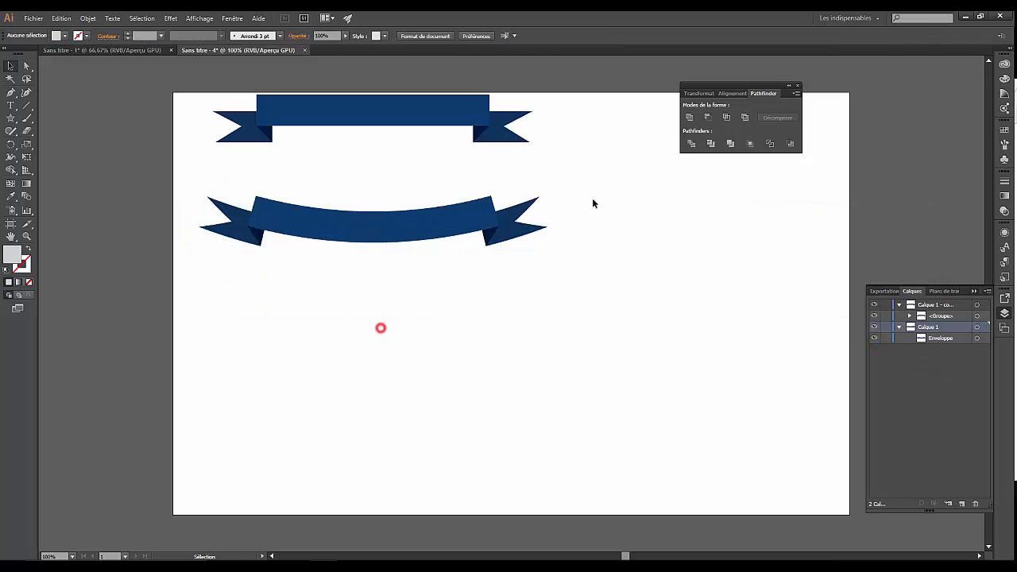
# Step: Reshape the curved ribbon's envelope with Direct Selection, pulling its inner mesh points down for a slightly deeper curve
pyautogui.click(26, 66)
pyautogui.click(368, 215)
pyautogui.click(337, 295)
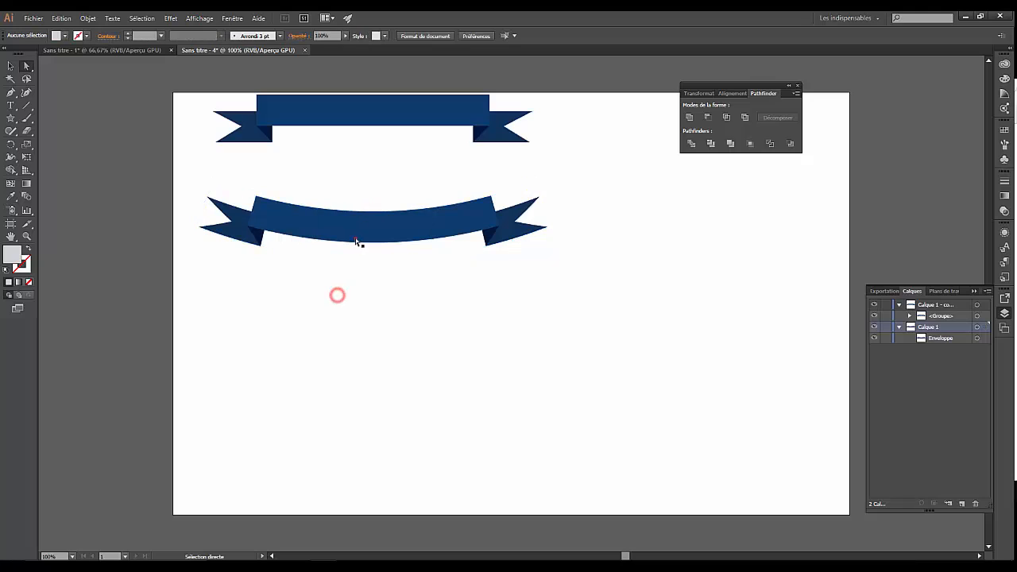
pyautogui.click(355, 237)
pyautogui.click(898, 328)
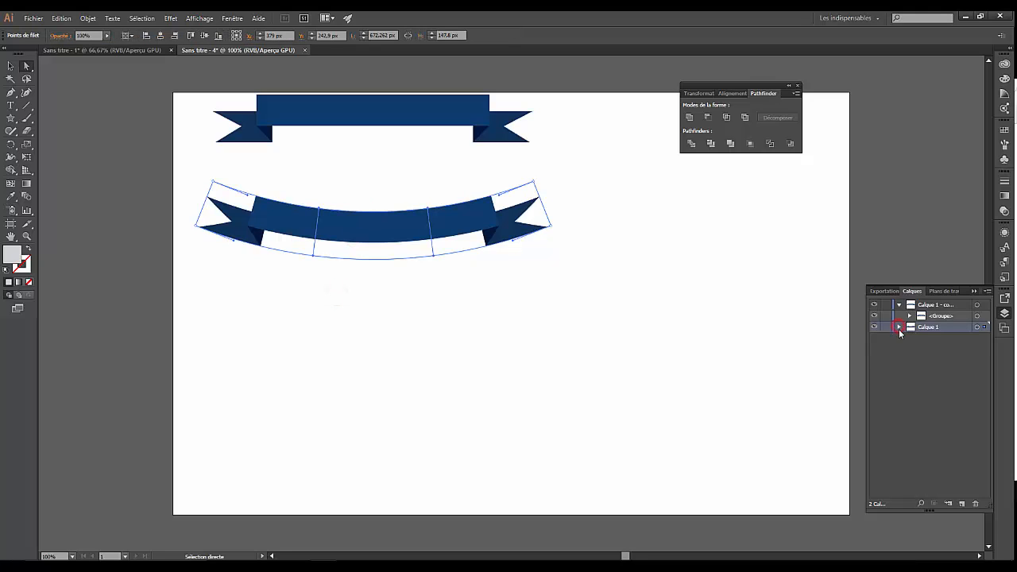
pyautogui.click(900, 328)
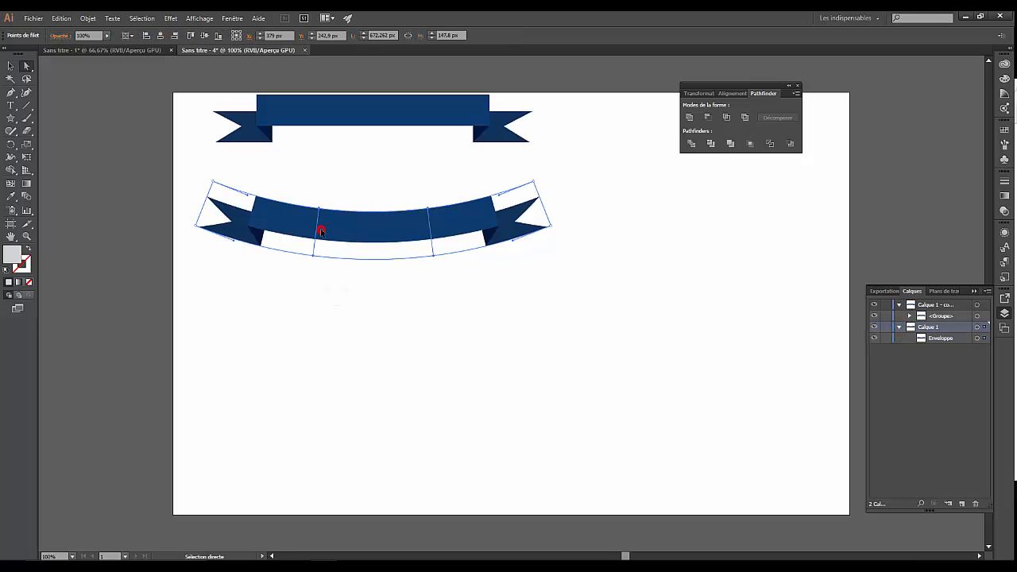
pyautogui.moveTo(321, 230); pyautogui.dragTo(373, 247)
pyautogui.hotkey('ctrl', 'z')
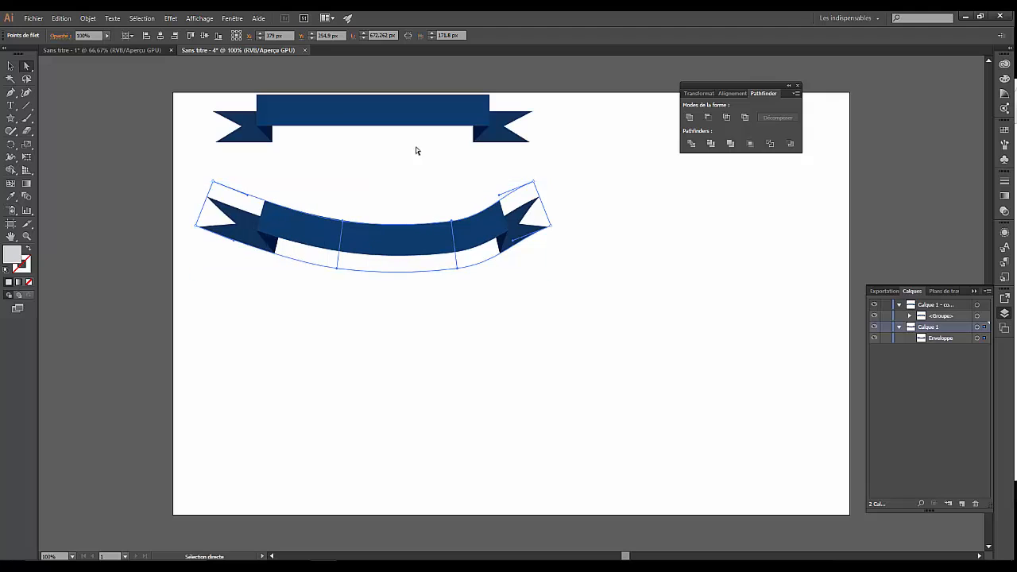
# Step: Recolour the flat ribbon's central band teal blue by setting its fill's magenta to 63%, and deselect it
pyautogui.click(385, 111)
pyautogui.click(280, 166)
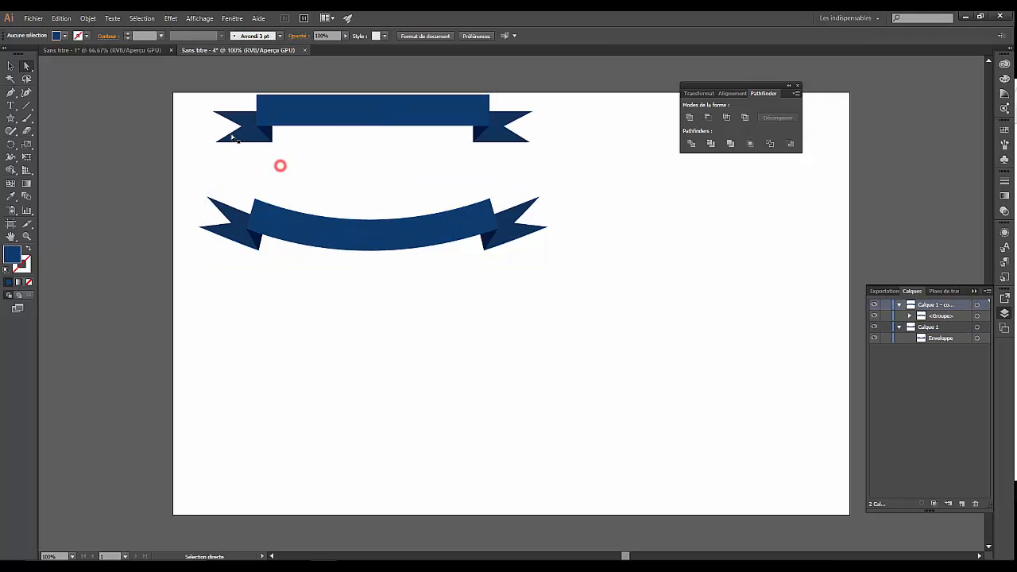
pyautogui.click(232, 135)
pyautogui.click(308, 120)
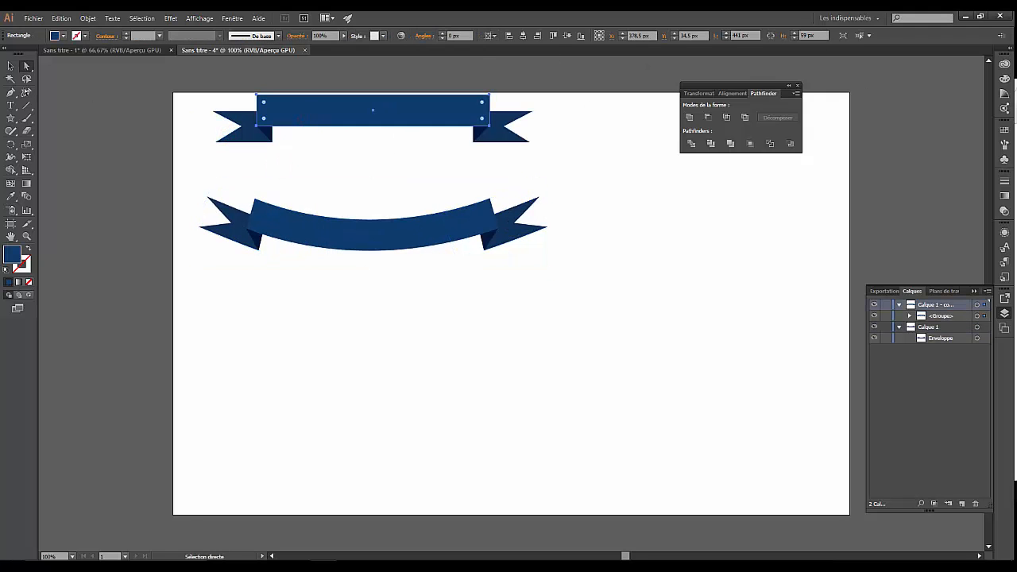
pyautogui.click(1004, 79)
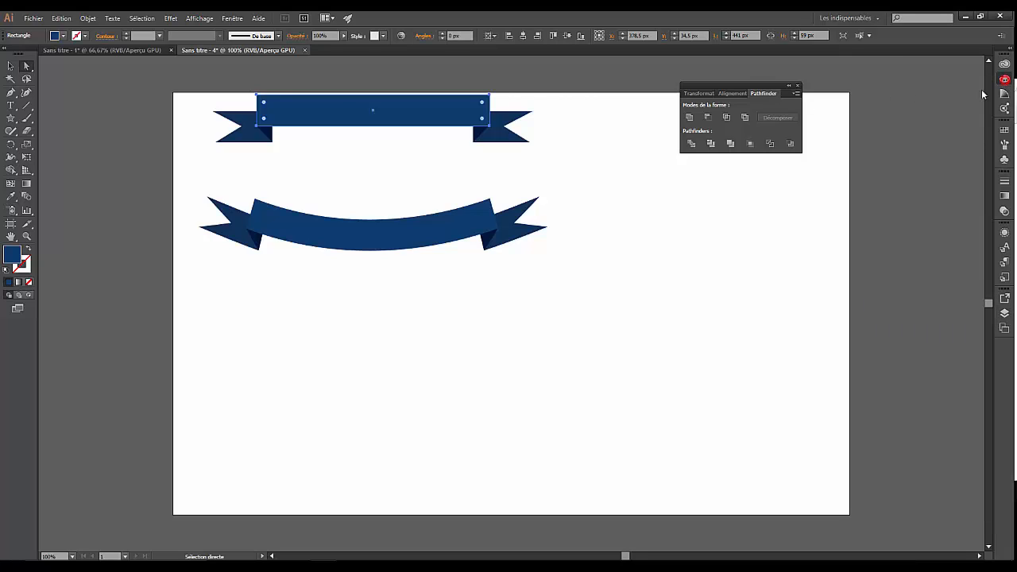
pyautogui.click(937, 87)
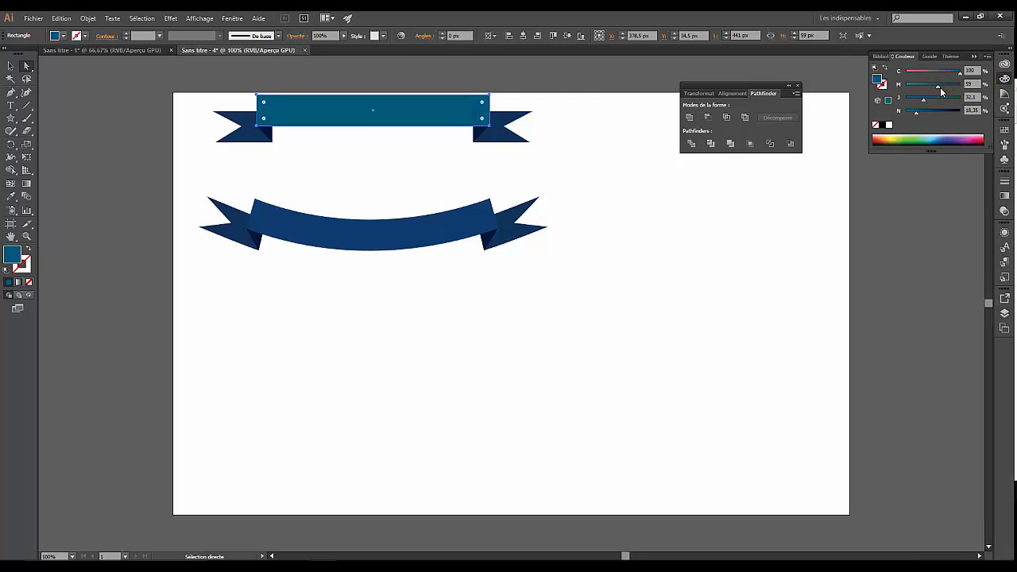
pyautogui.click(940, 86)
pyautogui.click(10, 66)
pyautogui.click(213, 346)
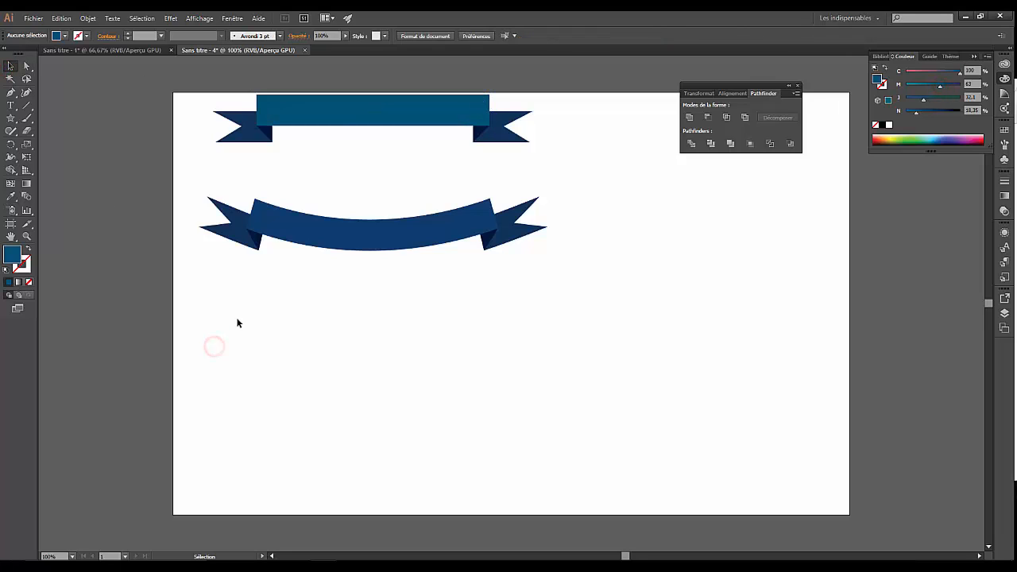
# Step: Draw a horizontal line about 424 px long just inside the flat band's upper edge, with a white stroke and no fill
pyautogui.click(24, 114)
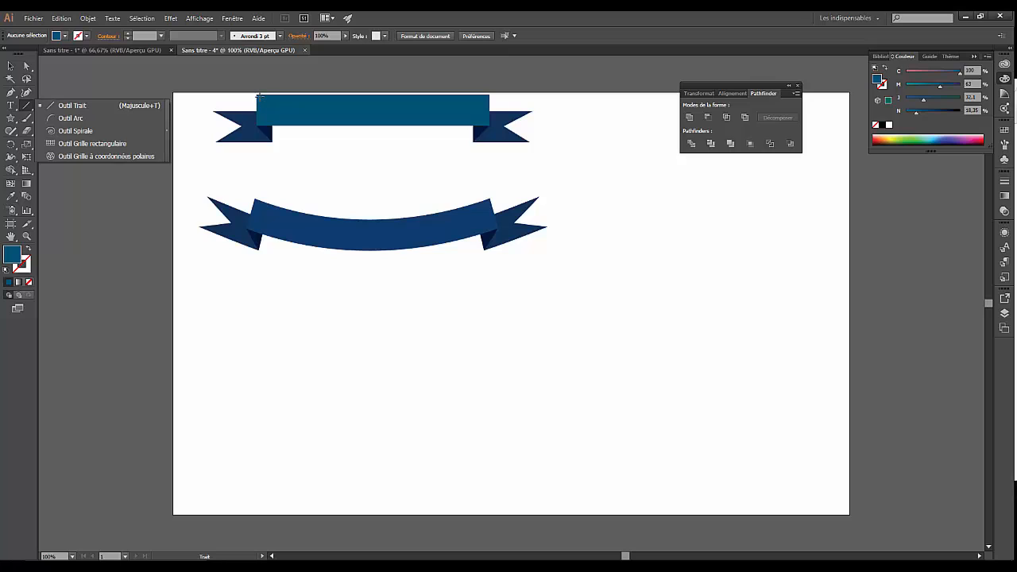
pyautogui.click(262, 99)
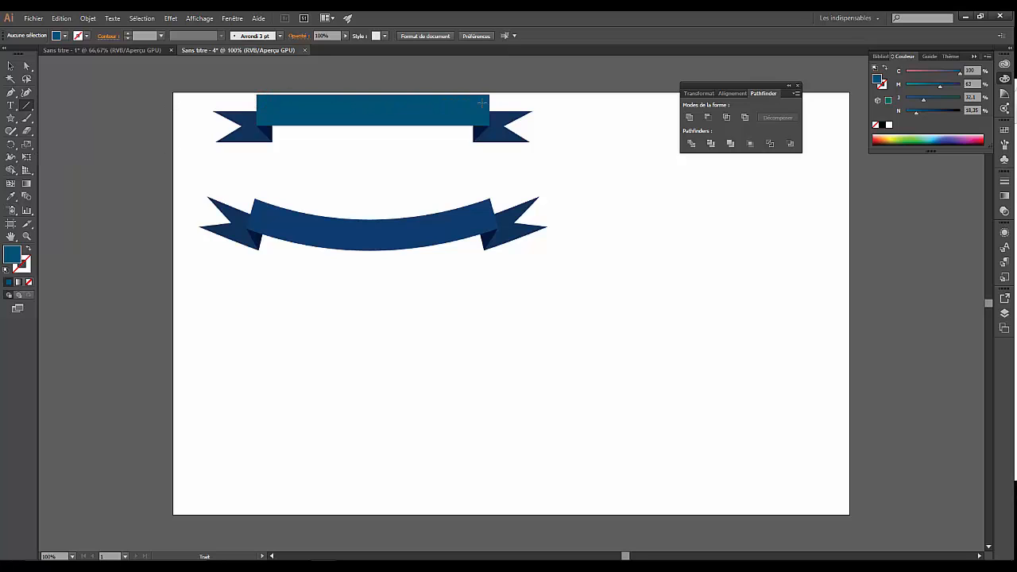
pyautogui.moveTo(484, 100); pyautogui.dragTo(303, 100)
pyautogui.moveTo(262, 113); pyautogui.dragTo(277, 149)
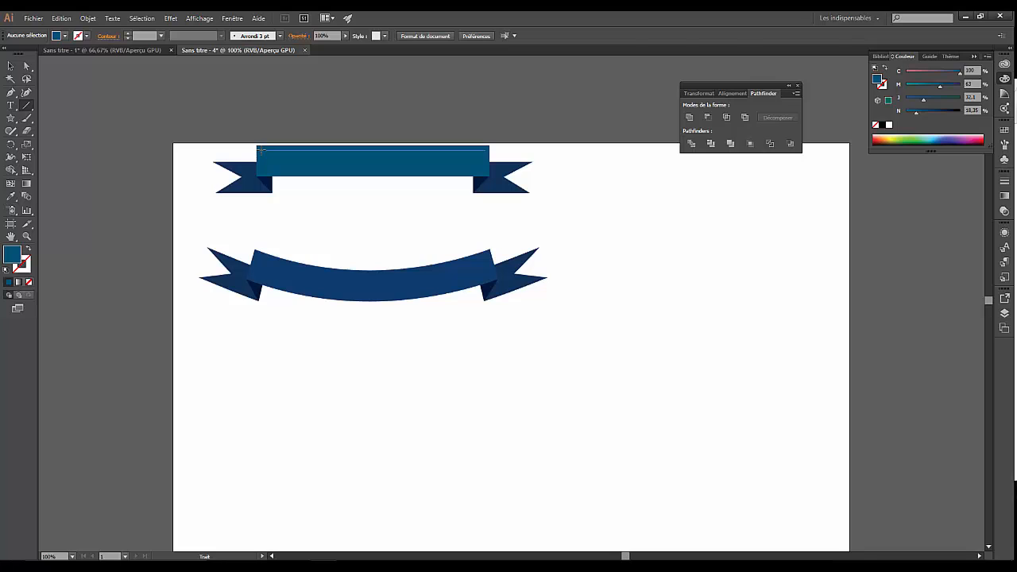
pyautogui.moveTo(260, 149); pyautogui.dragTo(260, 148)
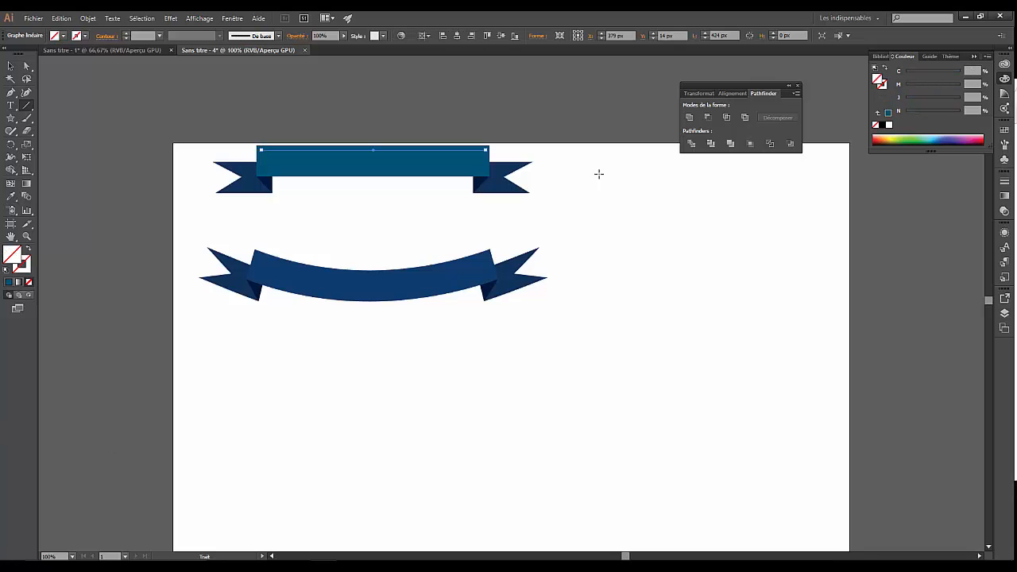
pyautogui.click(890, 126)
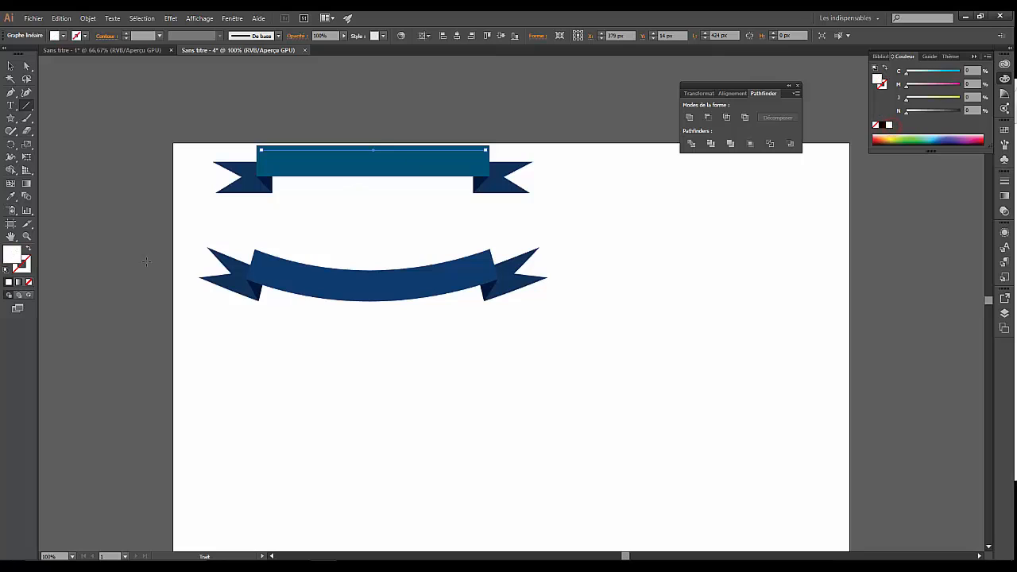
pyautogui.click(28, 250)
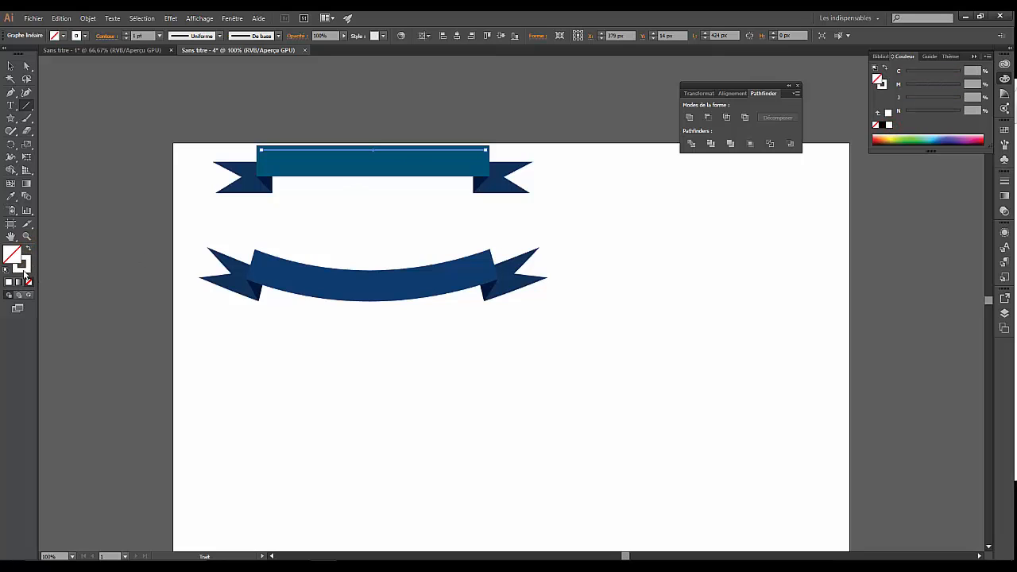
# Step: Turn the white line on the flat band into a dashed stroke with 7 pt dashes
pyautogui.click(230, 17)
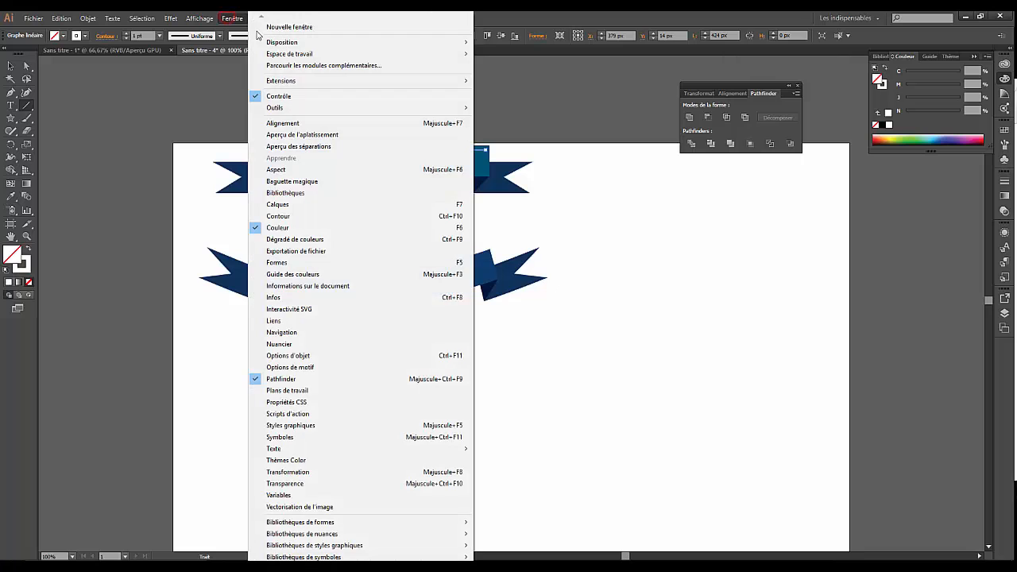
pyautogui.click(290, 217)
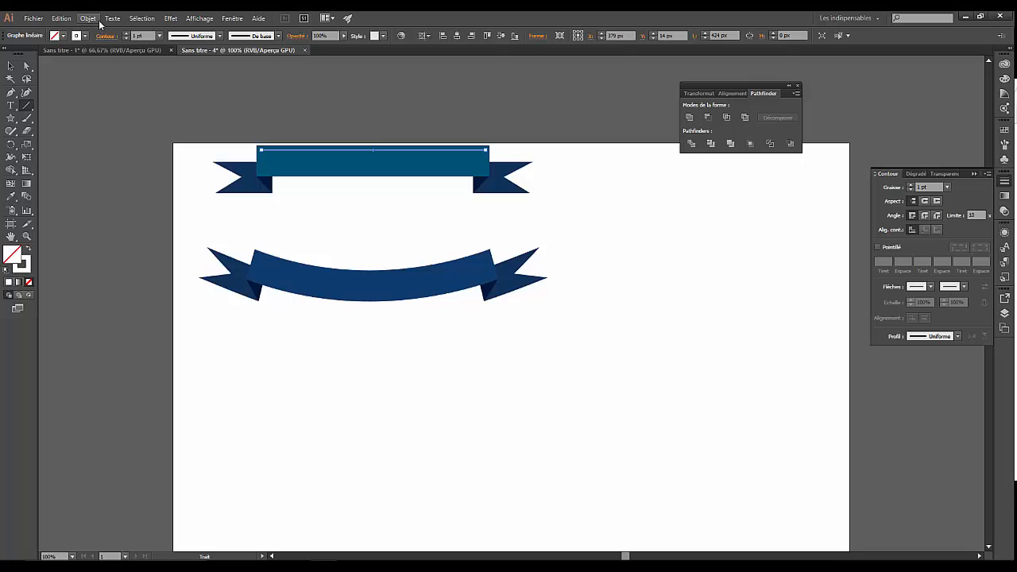
pyautogui.click(893, 248)
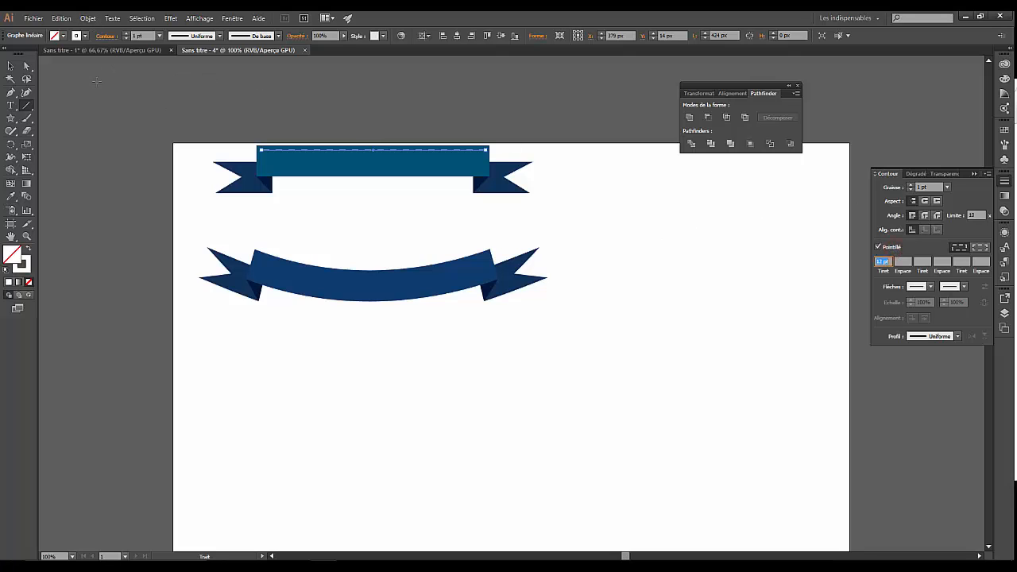
pyautogui.click(11, 66)
pyautogui.click(181, 104)
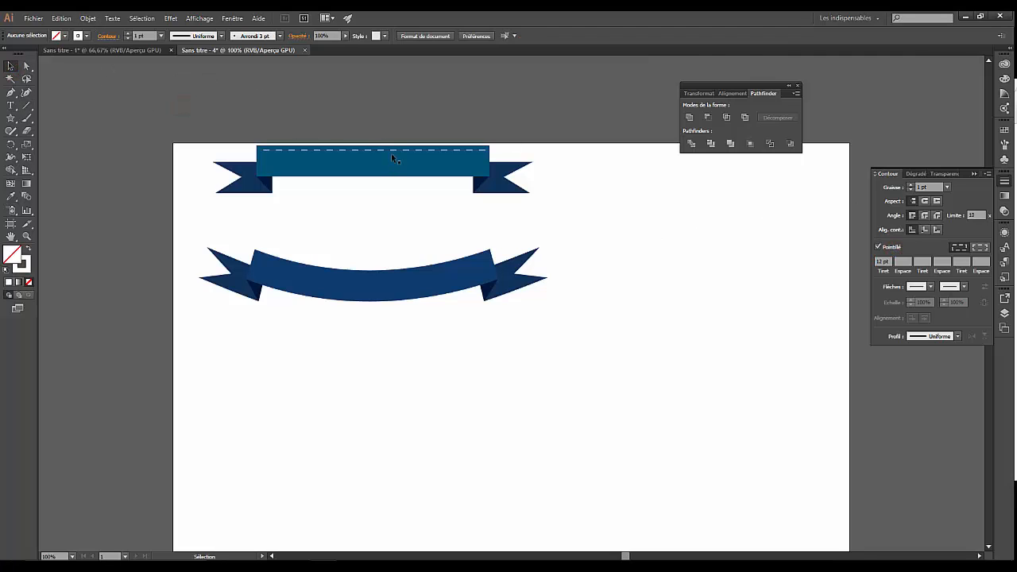
pyautogui.click(390, 151)
pyautogui.doubleClick(883, 261)
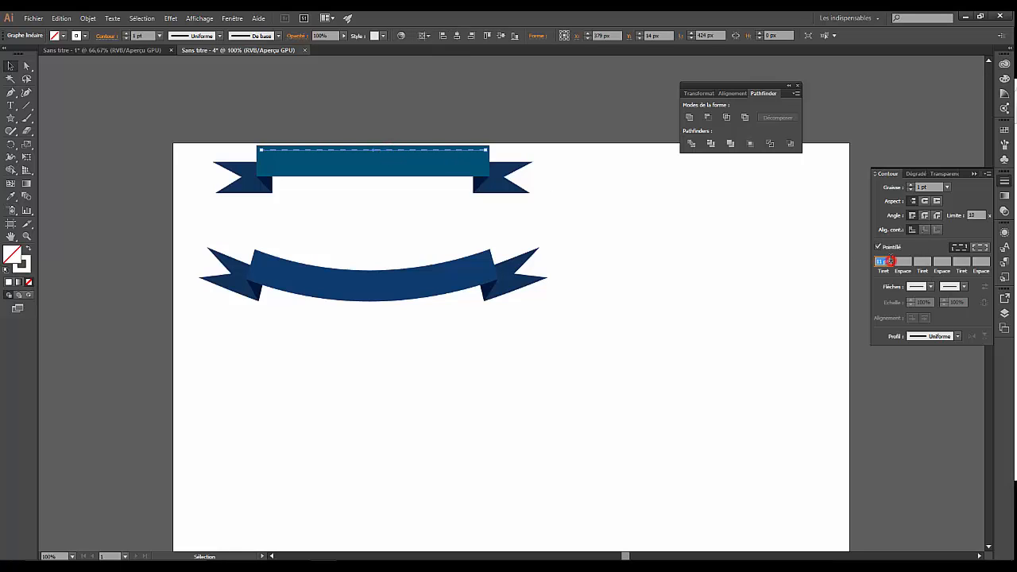
pyautogui.write('7')
pyautogui.click(438, 89)
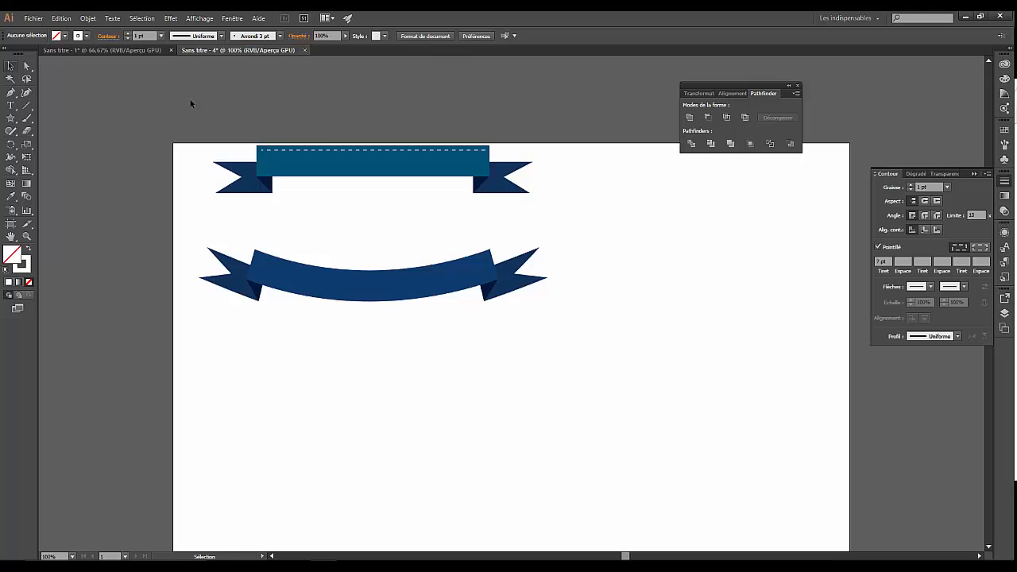
# Step: Copy the dashed line straight down to just inside the flat band's lower edge and deselect
pyautogui.click(425, 149)
pyautogui.click(429, 150)
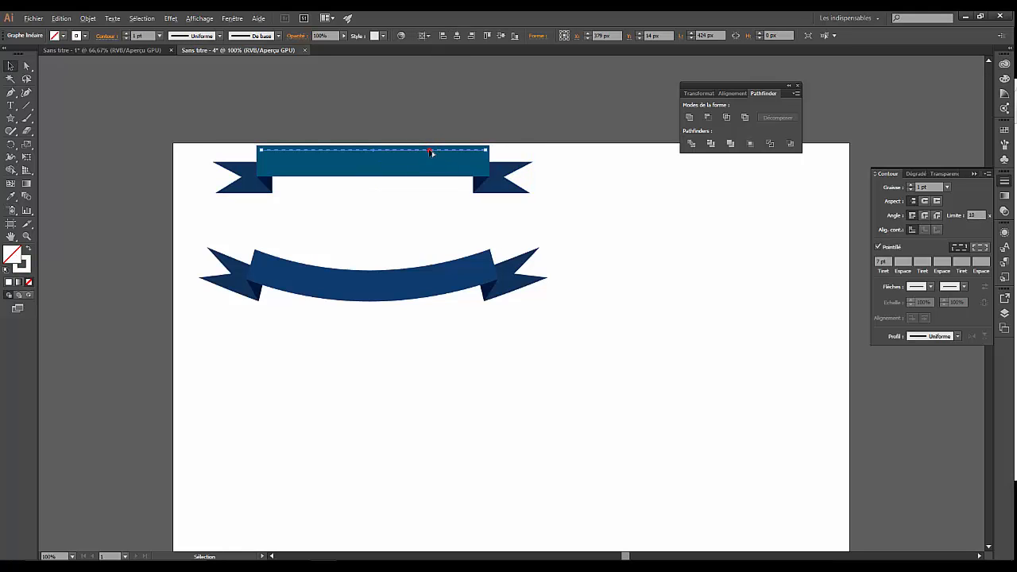
pyautogui.moveTo(428, 148); pyautogui.dragTo(431, 173)
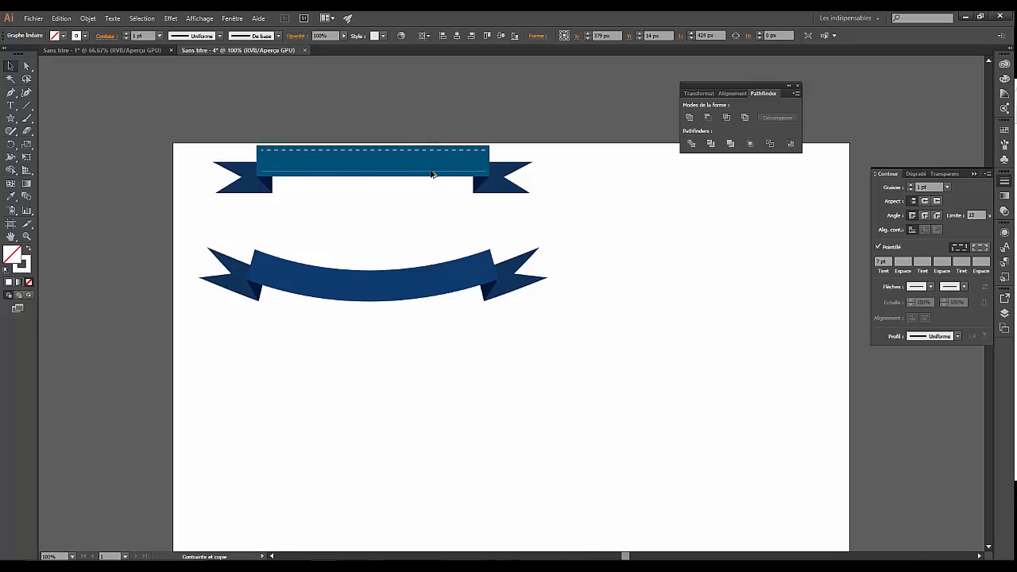
pyautogui.click(381, 104)
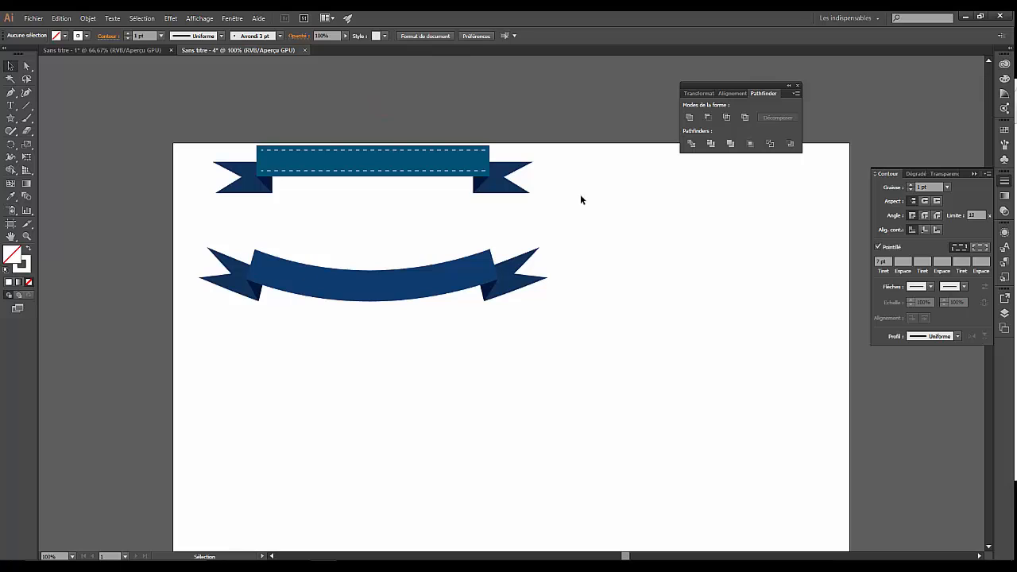
# Step: Set the stroke weight of both dashed lines on the flat band to 0.5 pt and deselect them
pyautogui.click(400, 150)
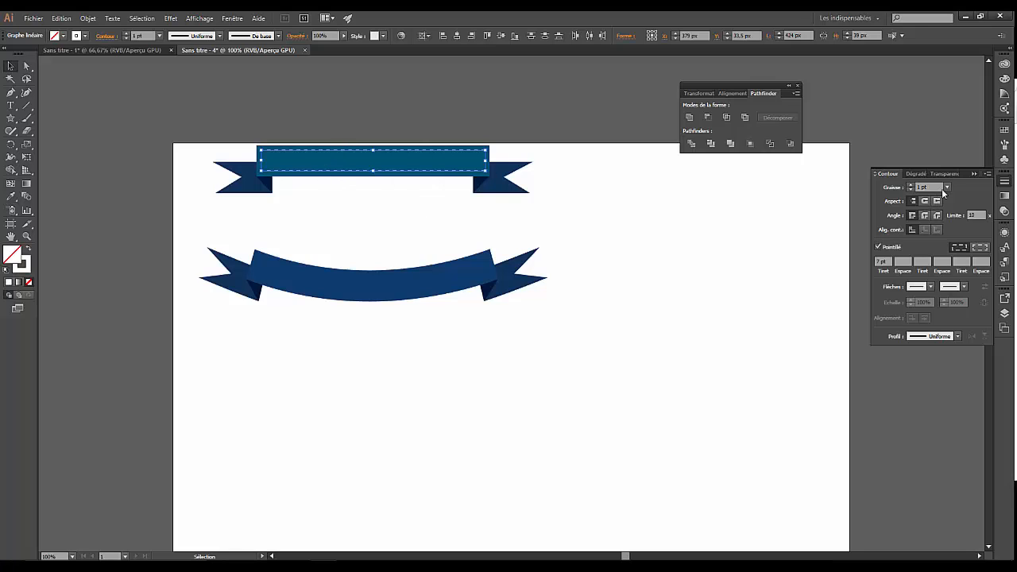
pyautogui.click(946, 186)
pyautogui.click(958, 208)
pyautogui.click(643, 201)
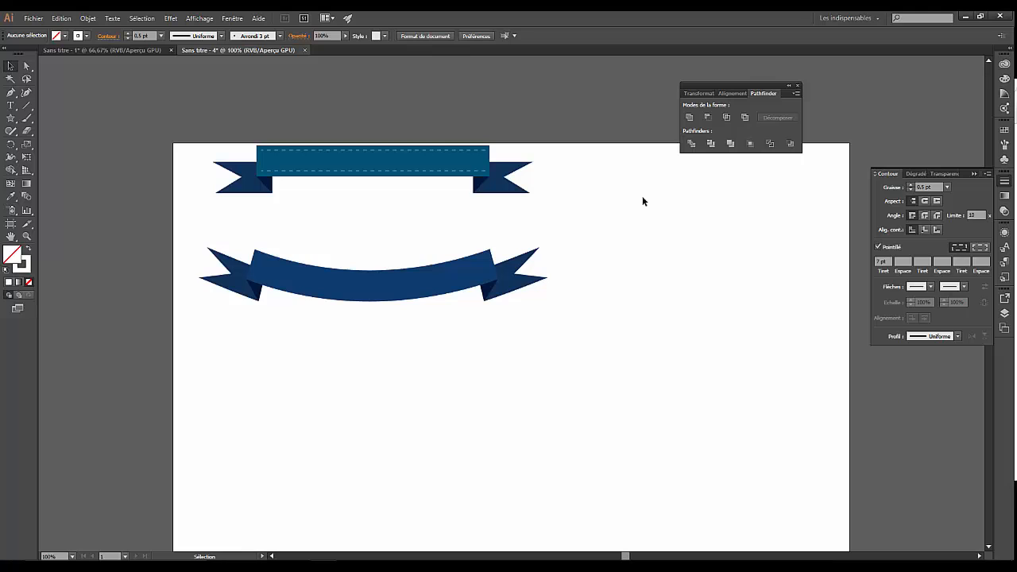
pyautogui.click(363, 173)
pyautogui.click(291, 119)
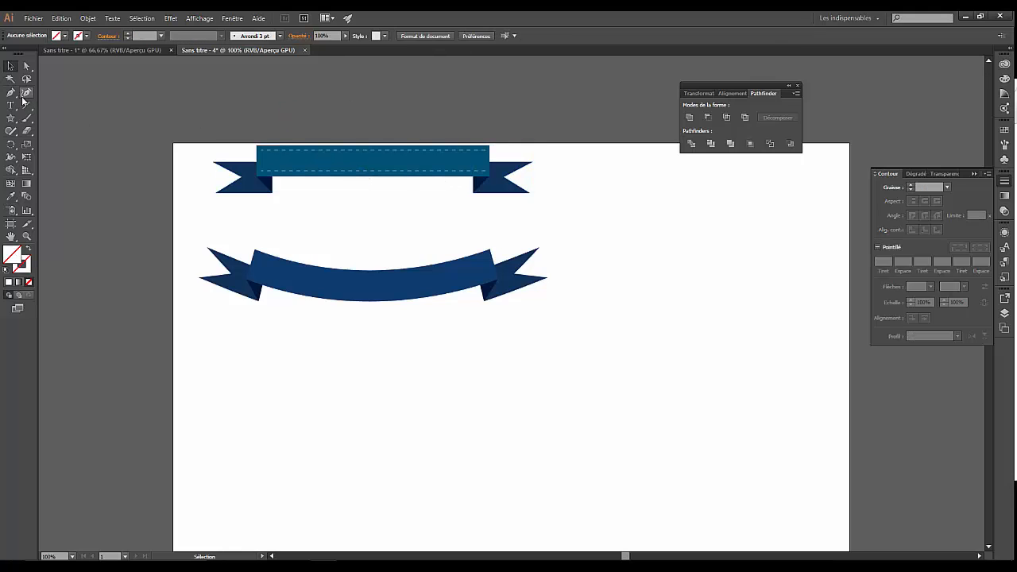
# Step: Draw lines about 47 px and 55 px long inside the flat ribbon's right tail, along its upper and lower edges, making the lower one white
pyautogui.press('\\')
pyautogui.moveTo(491, 164); pyautogui.dragTo(517, 168)
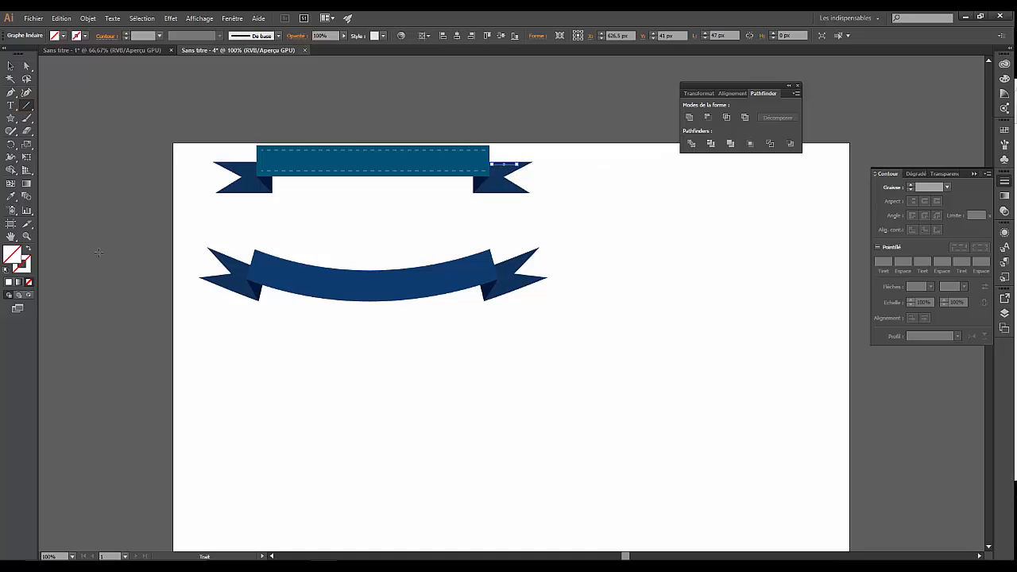
pyautogui.click(24, 265)
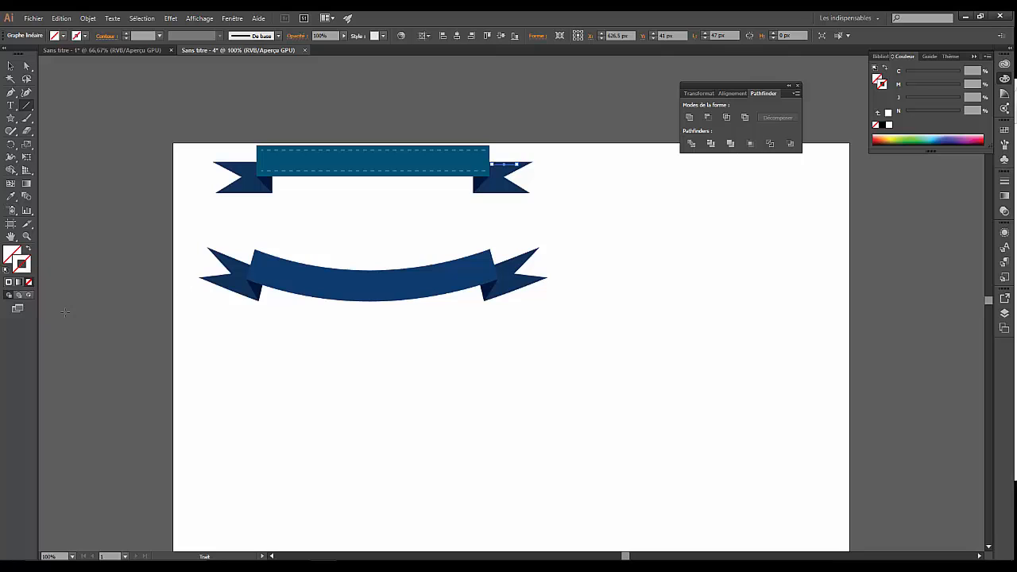
pyautogui.click(7, 269)
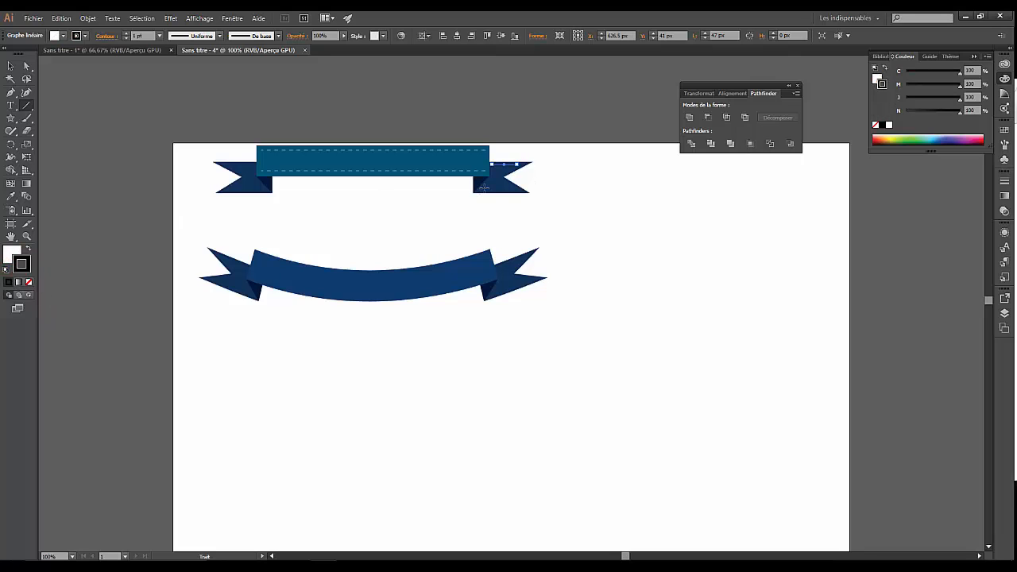
pyautogui.moveTo(484, 189); pyautogui.dragTo(513, 190)
pyautogui.click(888, 125)
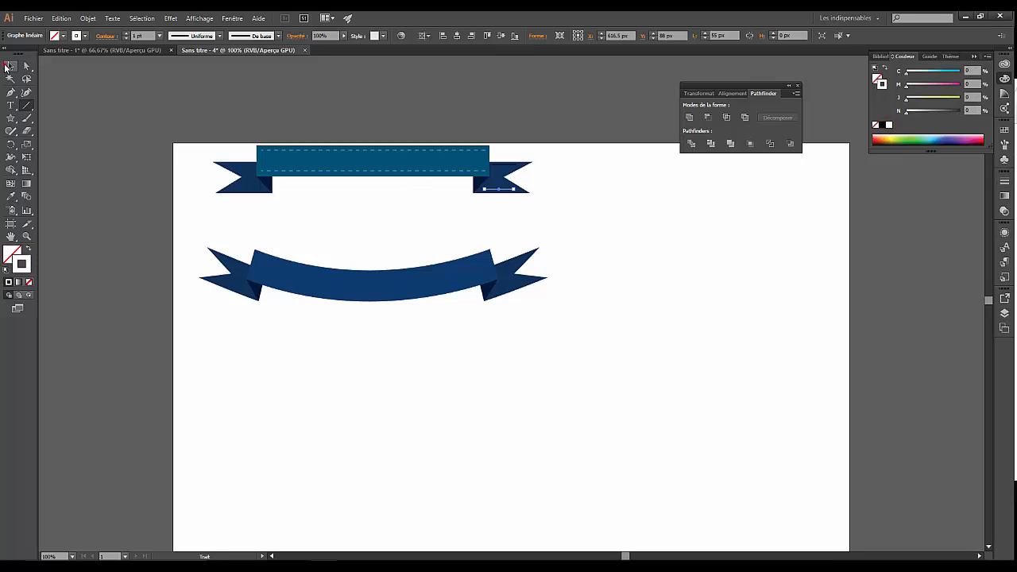
# Step: Give the upper line on the flat ribbon's right tail a white stroke and no fill
pyautogui.click(10, 65)
pyautogui.click(507, 166)
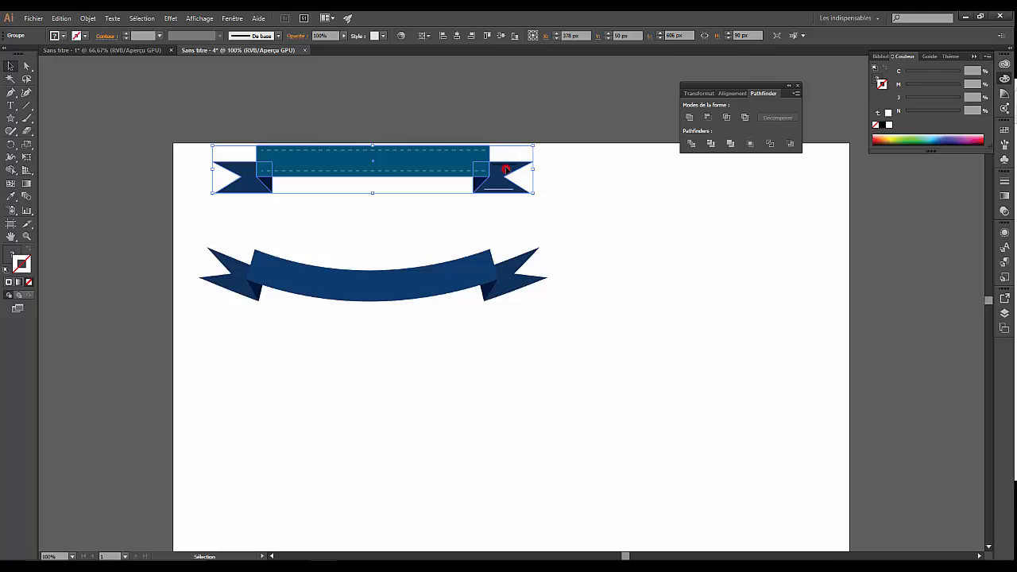
pyautogui.click(506, 165)
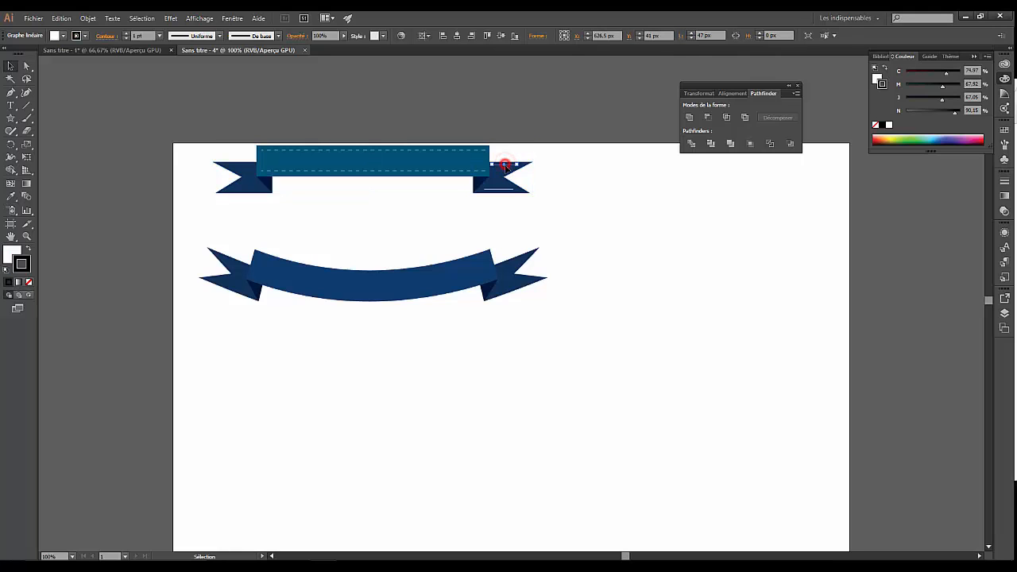
pyautogui.click(890, 125)
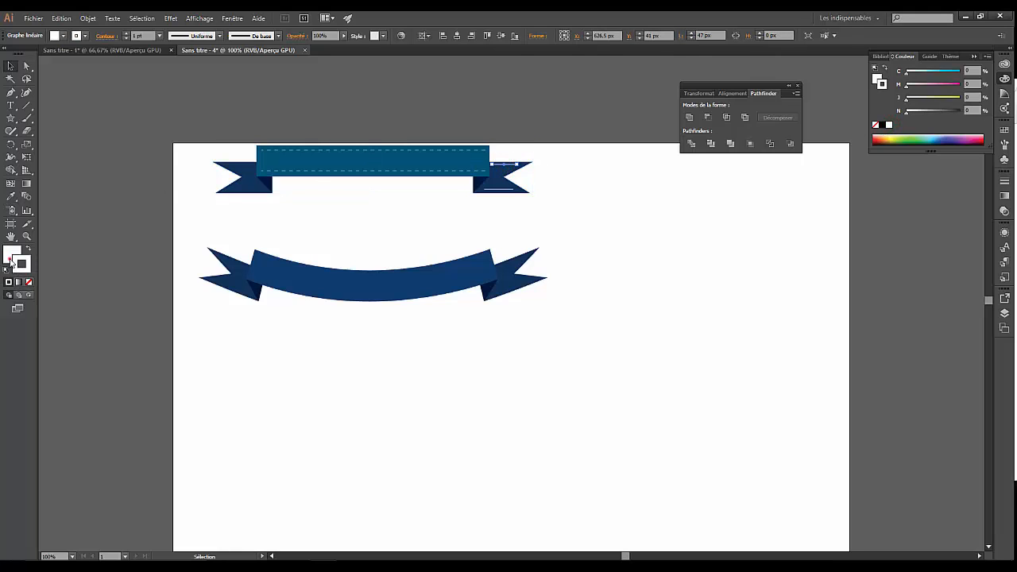
pyautogui.click(29, 281)
pyautogui.click(11, 66)
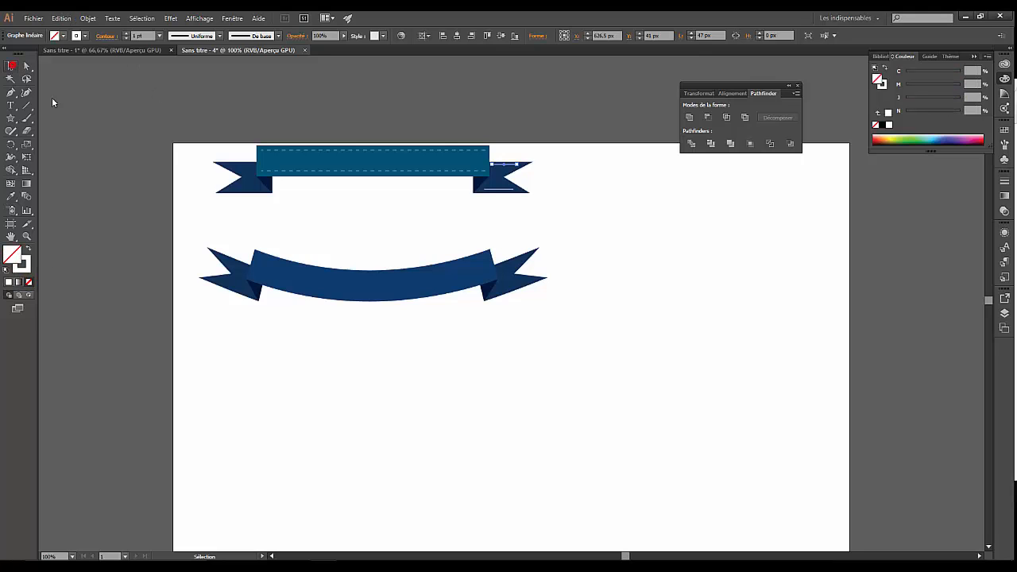
# Step: Make the lower line on the flat ribbon's right tail a dashed stroke with 7 pt dashes
pyautogui.click(194, 191)
pyautogui.click(504, 189)
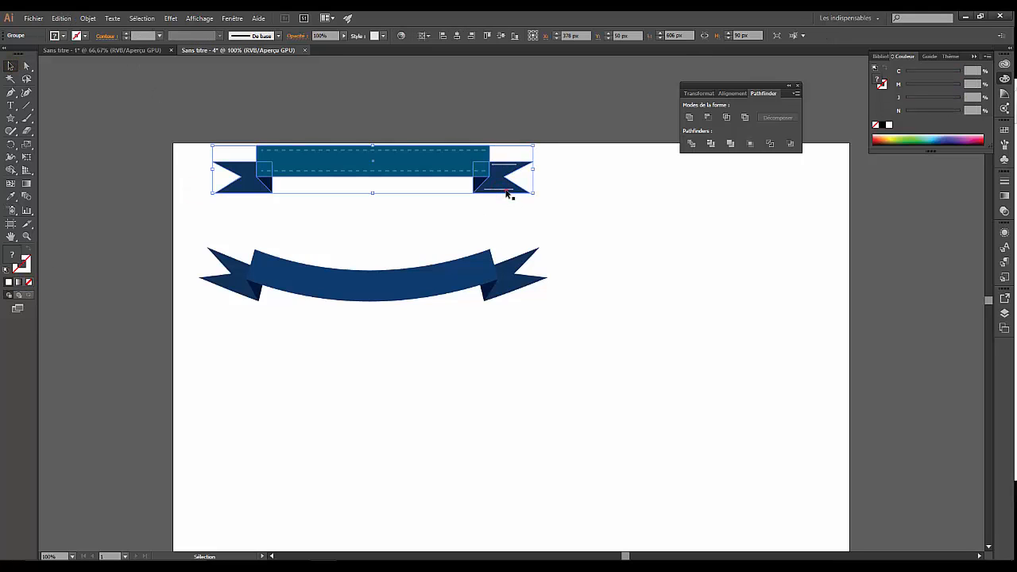
pyautogui.click(507, 191)
pyautogui.click(1004, 181)
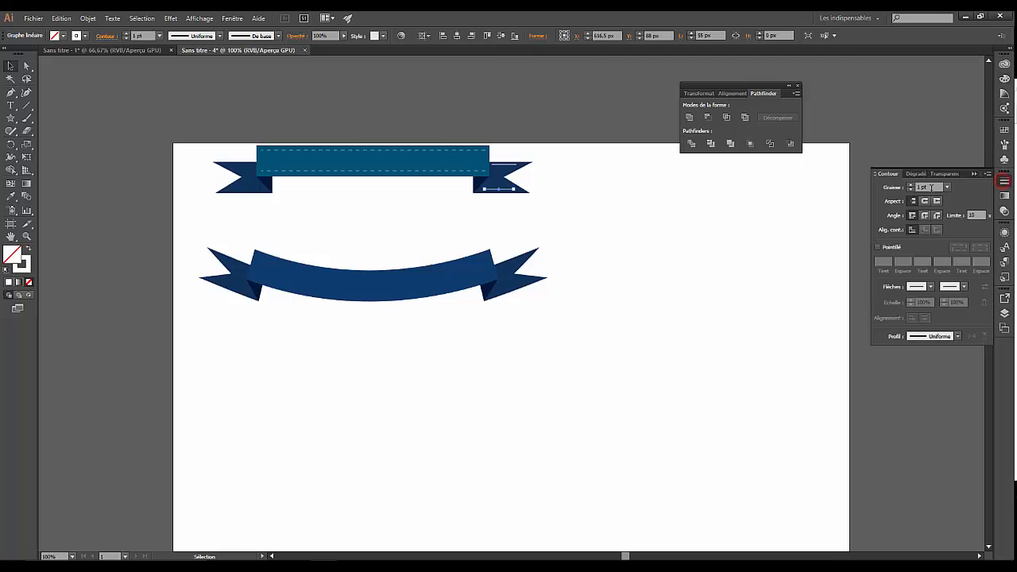
pyautogui.click(878, 247)
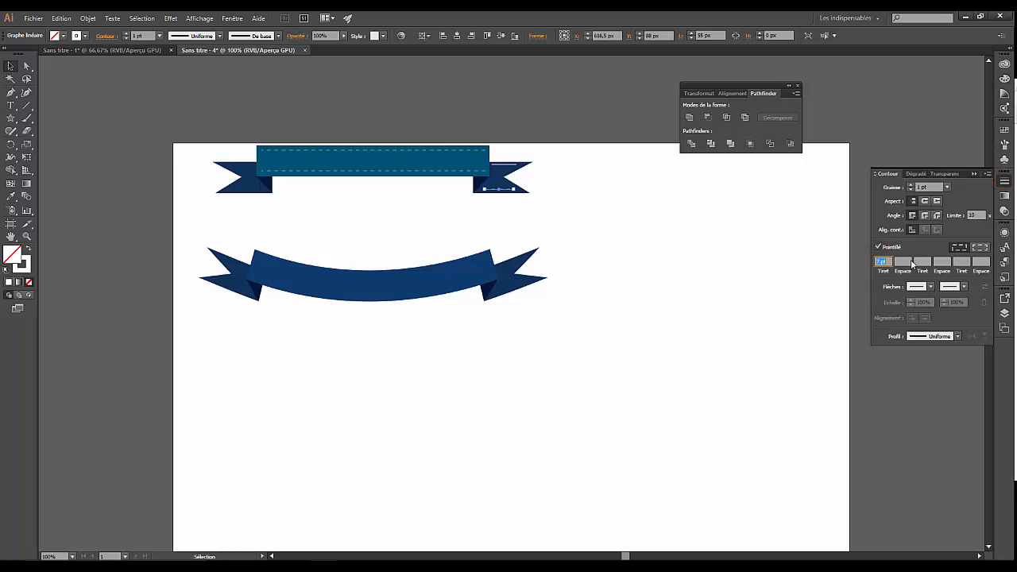
# Step: Try arrowheads on both ends of the dashed line on the right tail and undo them
pyautogui.click(930, 286)
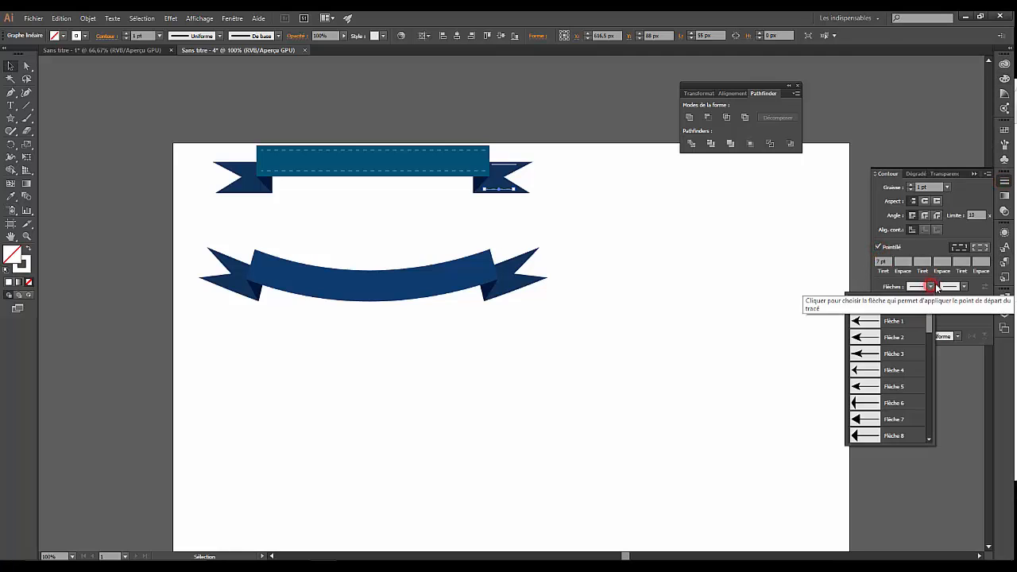
pyautogui.click(860, 322)
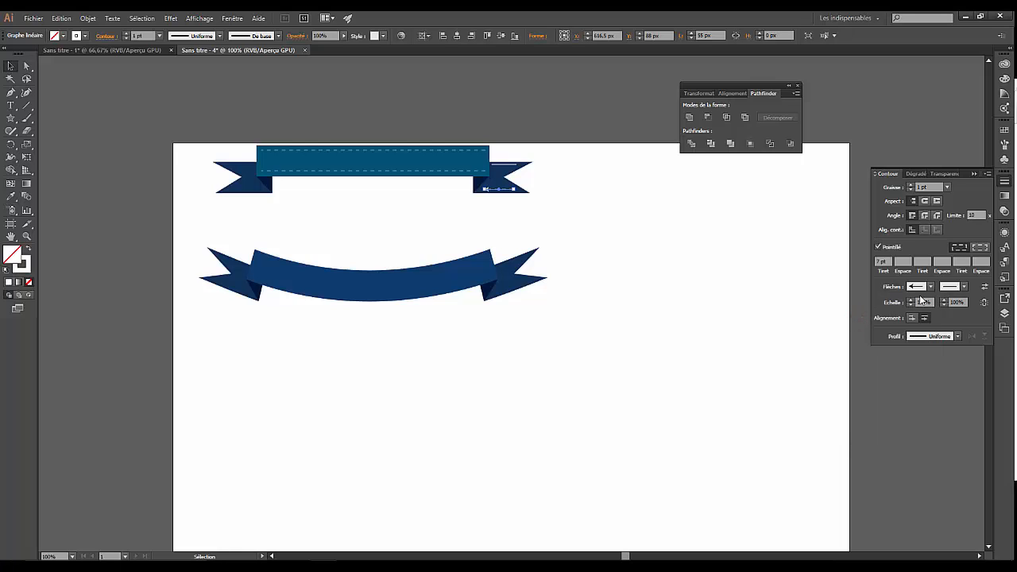
pyautogui.click(931, 286)
pyautogui.click(962, 287)
pyautogui.click(918, 319)
pyautogui.click(642, 253)
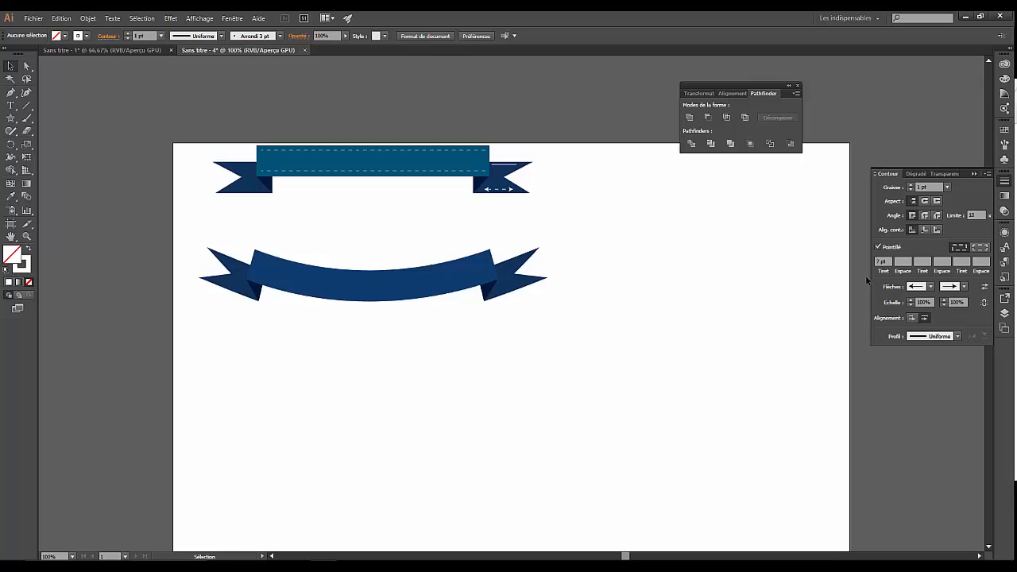
pyautogui.hotkey('ctrl', 'z')
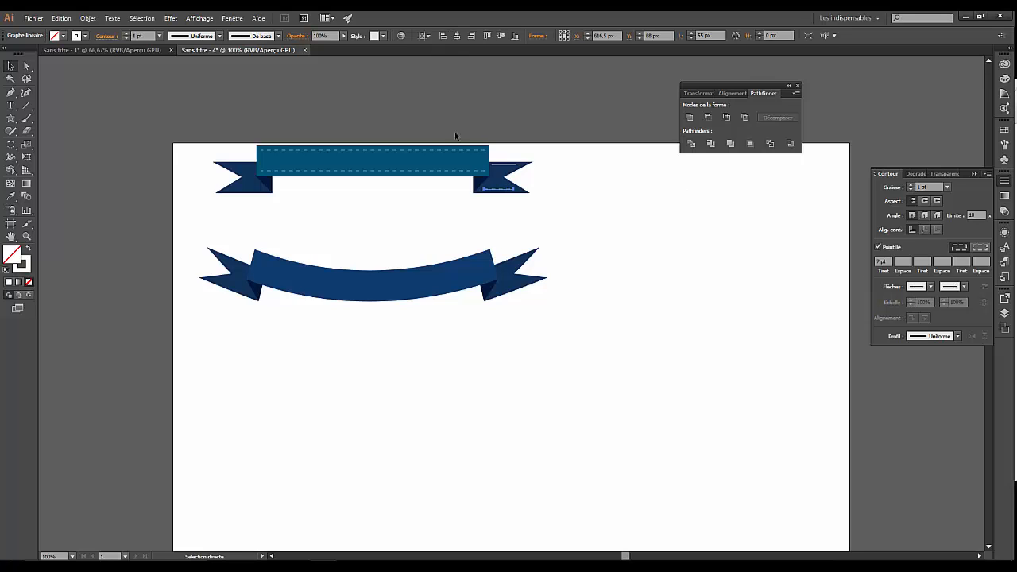
# Step: Copy both lines from the flat ribbon's right tail onto its left tail, fitting the lower copy inside the tail
pyautogui.keyDown('shift'); pyautogui.click(504, 163); pyautogui.keyUp('shift')
pyautogui.click(509, 164)
pyautogui.keyDown('shift'); pyautogui.click(504, 187); pyautogui.keyUp('shift')
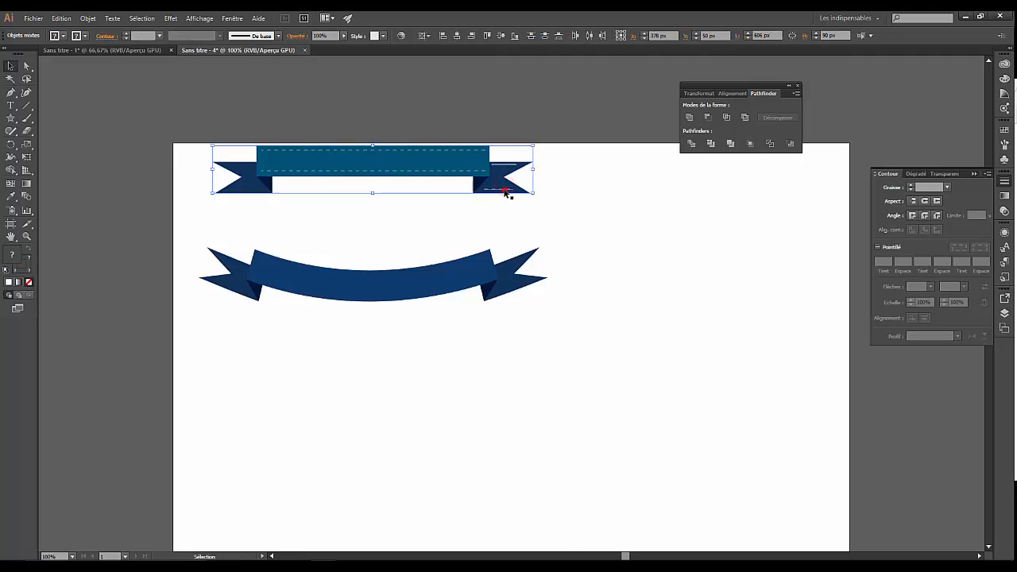
pyautogui.click(504, 189)
pyautogui.keyDown('shift'); pyautogui.click(507, 165); pyautogui.keyUp('shift')
pyautogui.moveTo(510, 165); pyautogui.dragTo(247, 189)
pyautogui.hotkey('ctrl', 'z')
pyautogui.hotkey('ctrl', 'z')
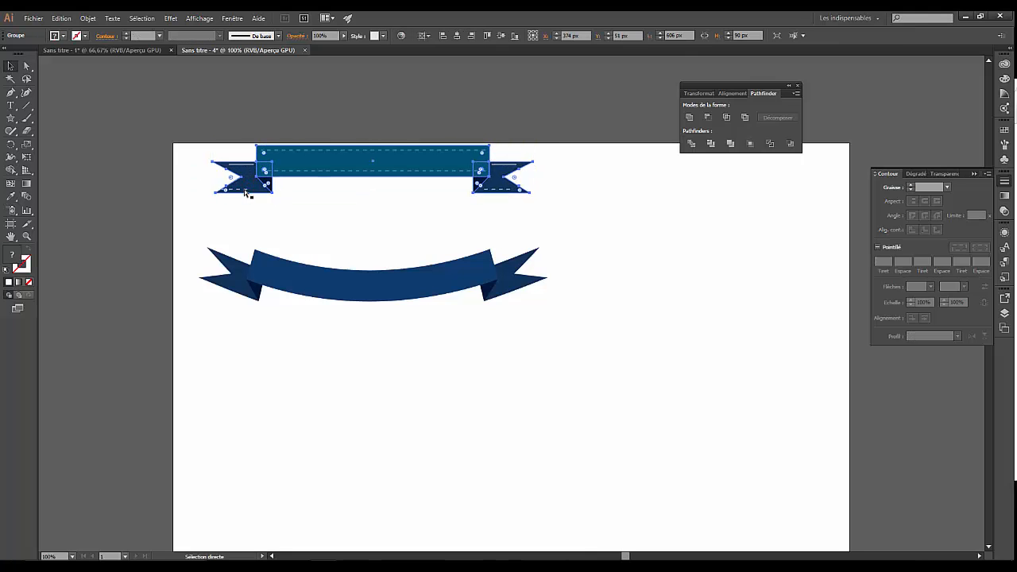
pyautogui.click(240, 191)
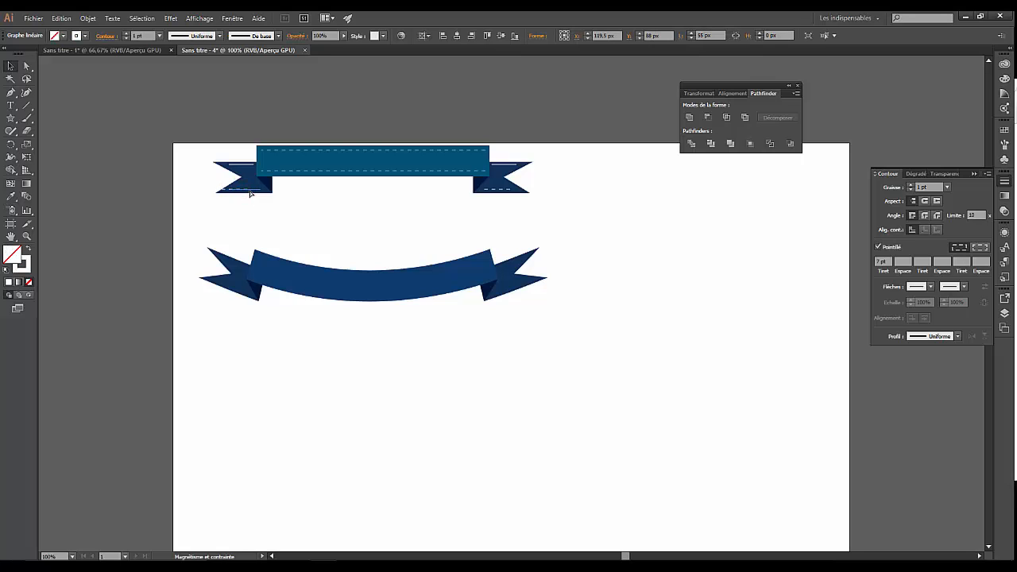
pyautogui.click(193, 167)
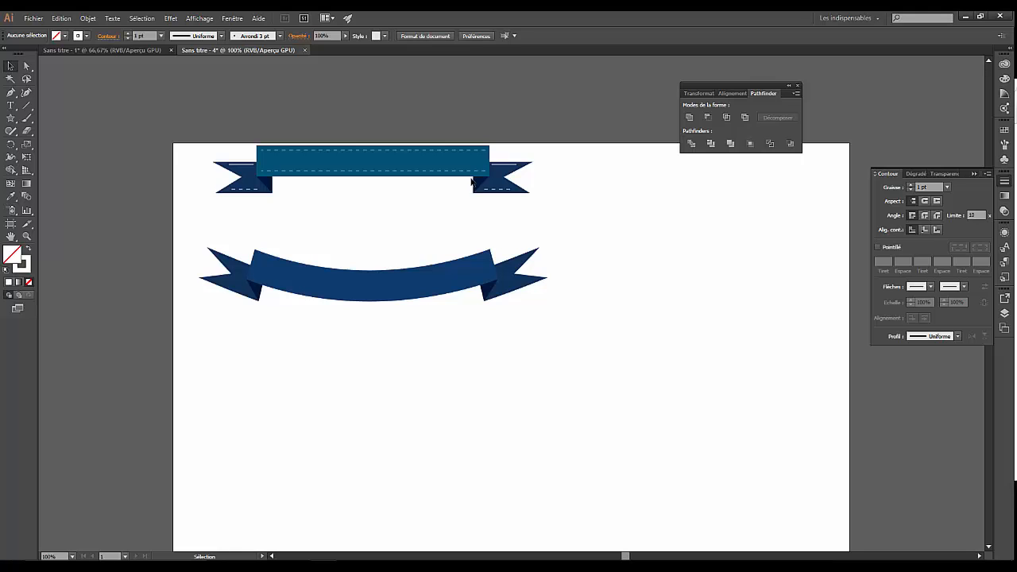
# Step: Draw a light green circle about 291 px in diameter, without a stroke, on the empty artboard area to the right of the ribbons
pyautogui.scroll(-2, 515, 231)
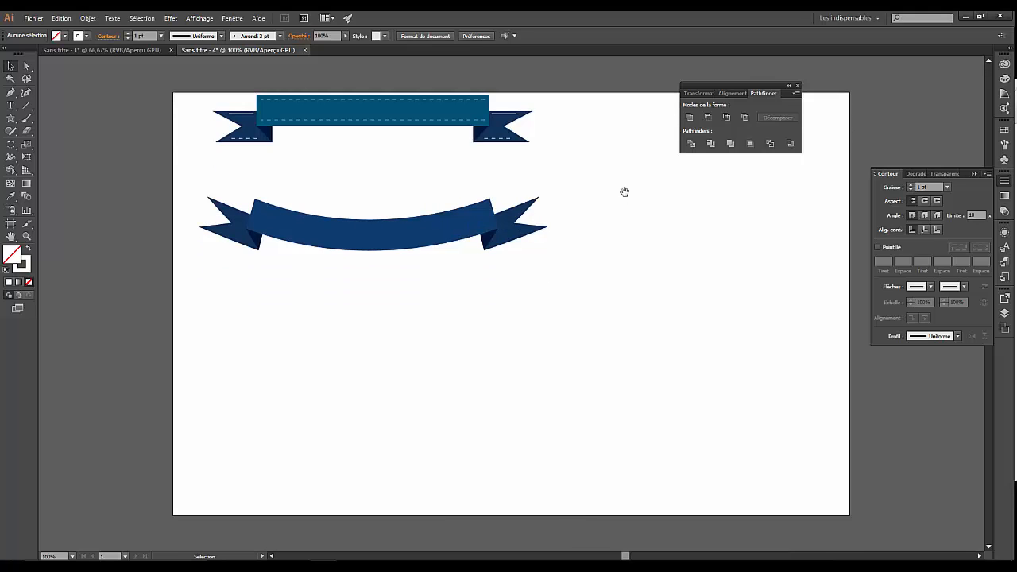
pyautogui.moveTo(625, 193); pyautogui.dragTo(531, 187)
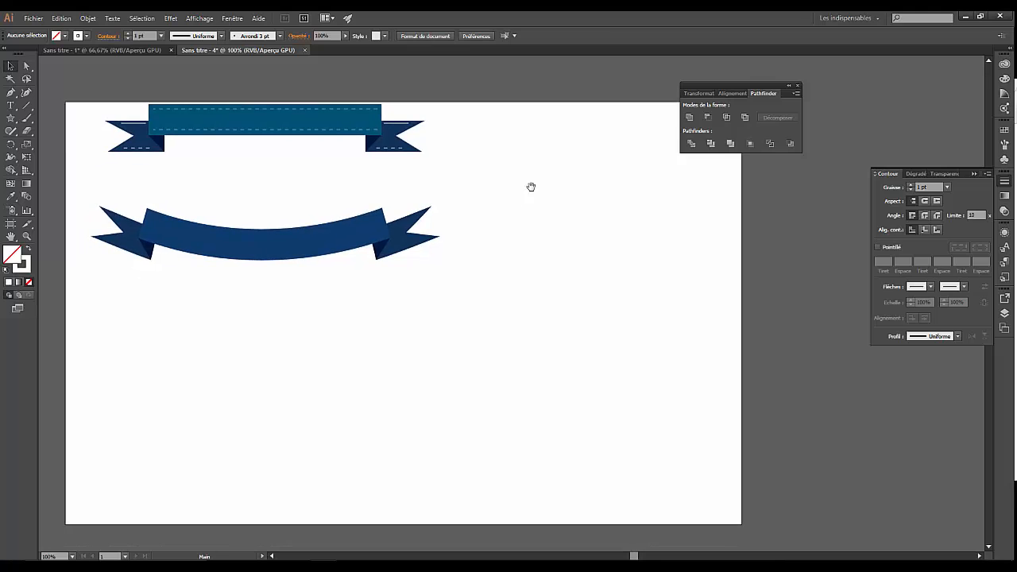
pyautogui.moveTo(735, 83); pyautogui.dragTo(823, 73)
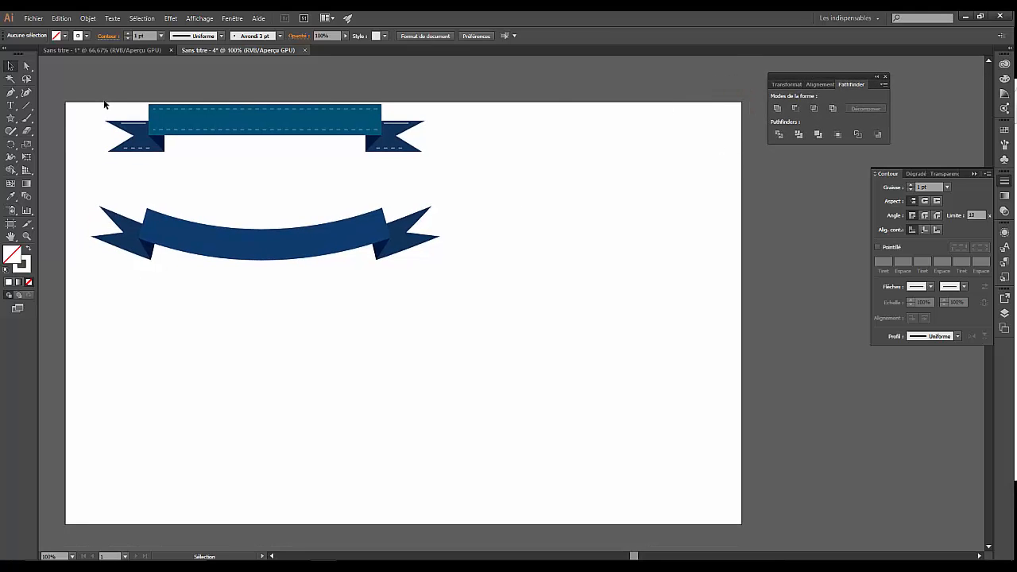
pyautogui.moveTo(10, 120)
pyautogui.mouseDown()
pyautogui.moveTo(37, 131)
pyautogui.moveTo(40, 148)
pyautogui.mouseUp()
pyautogui.click(1004, 78)
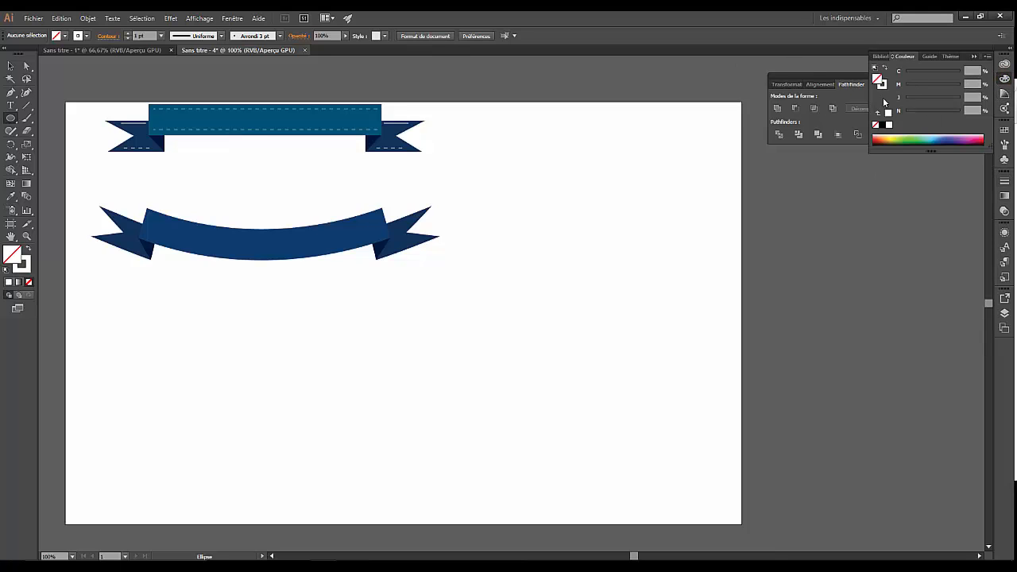
pyautogui.moveTo(922, 137); pyautogui.dragTo(923, 133)
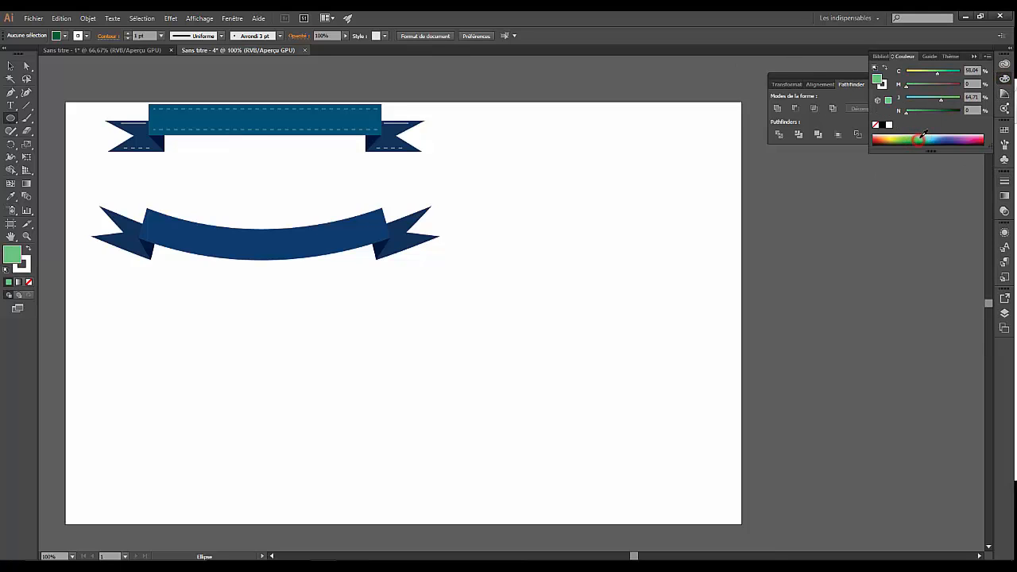
pyautogui.click(24, 266)
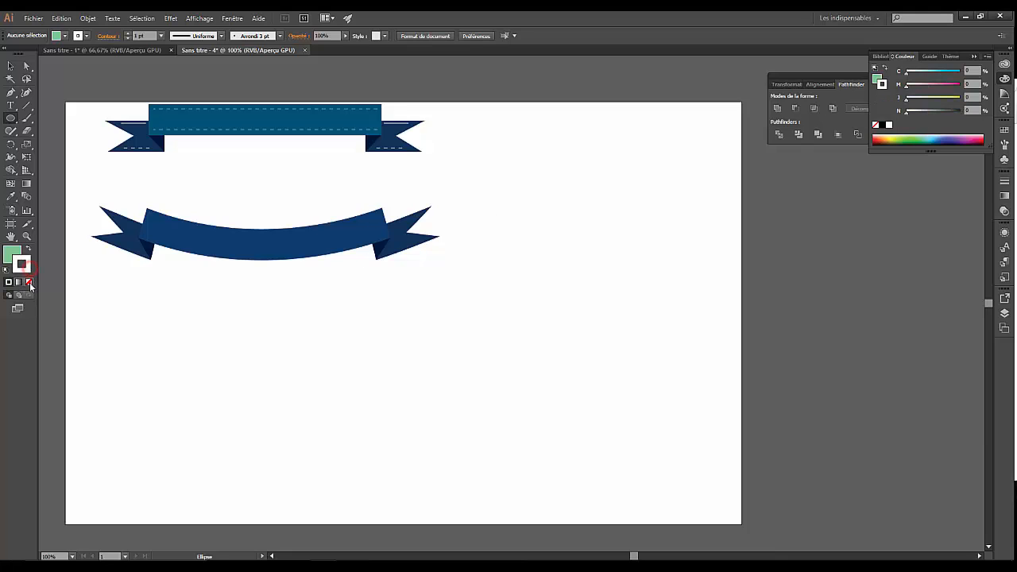
pyautogui.click(29, 284)
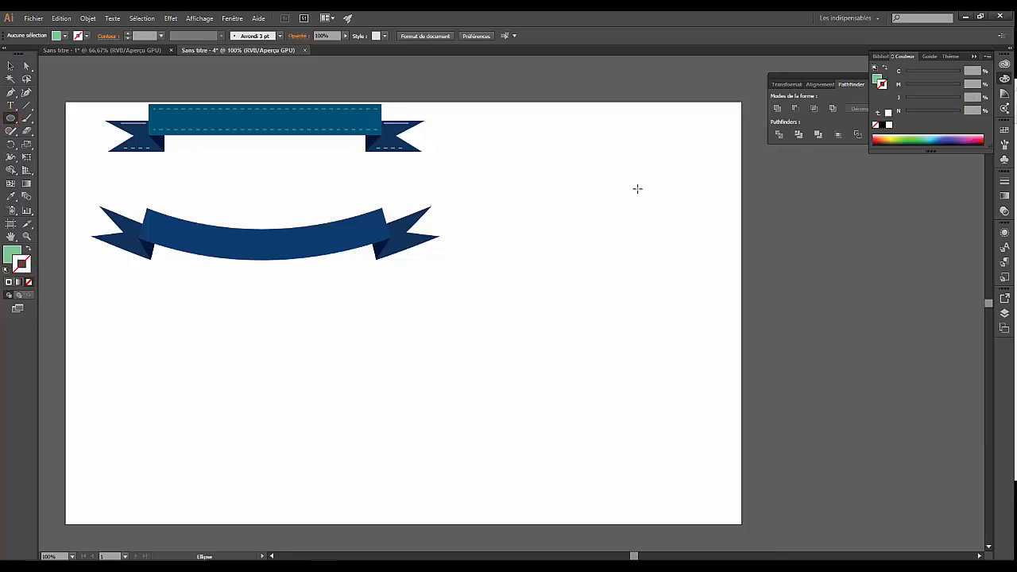
pyautogui.moveTo(671, 181); pyautogui.dragTo(513, 204)
pyautogui.moveTo(521, 239); pyautogui.dragTo(519, 248)
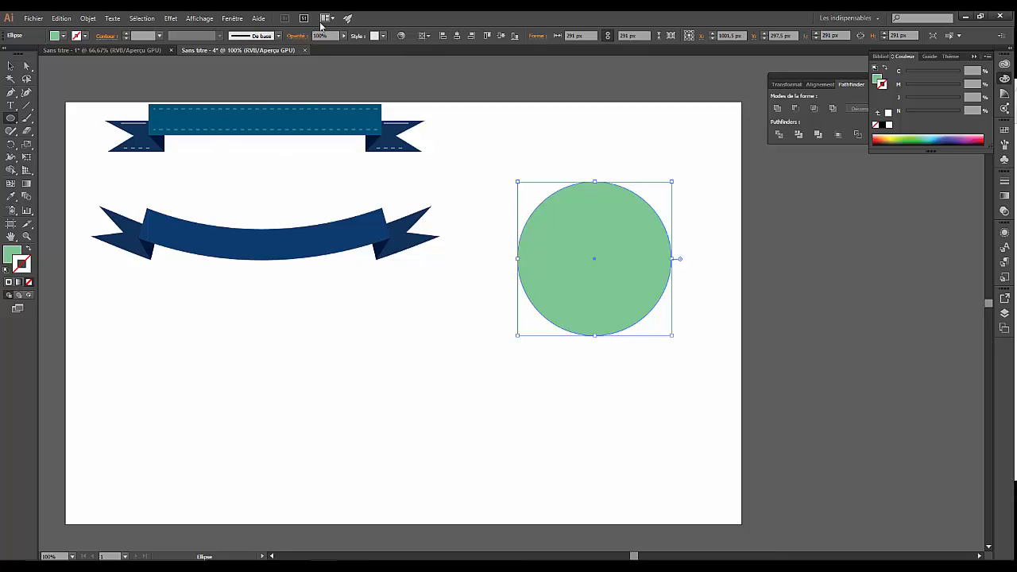
# Step: Start a previewed Zigzag effect on the green circle with its size set to 11 px
pyautogui.click(167, 20)
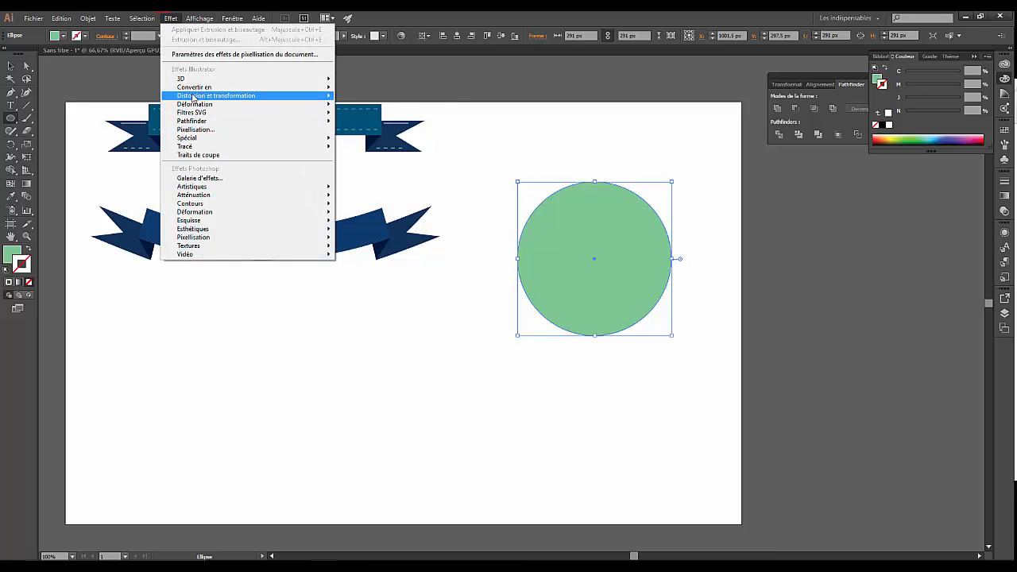
pyautogui.moveTo(193, 100)
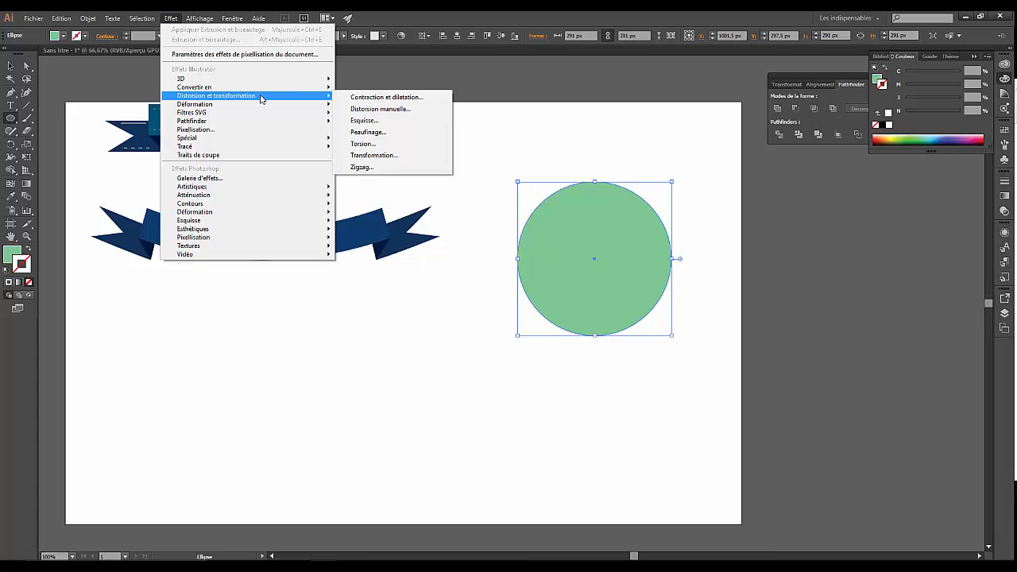
pyautogui.click(366, 168)
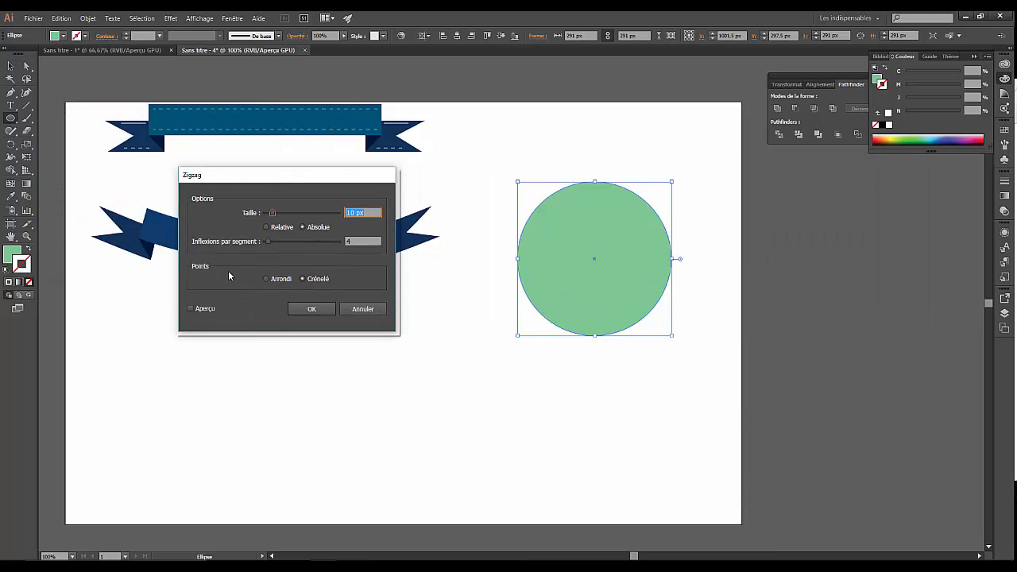
pyautogui.click(197, 308)
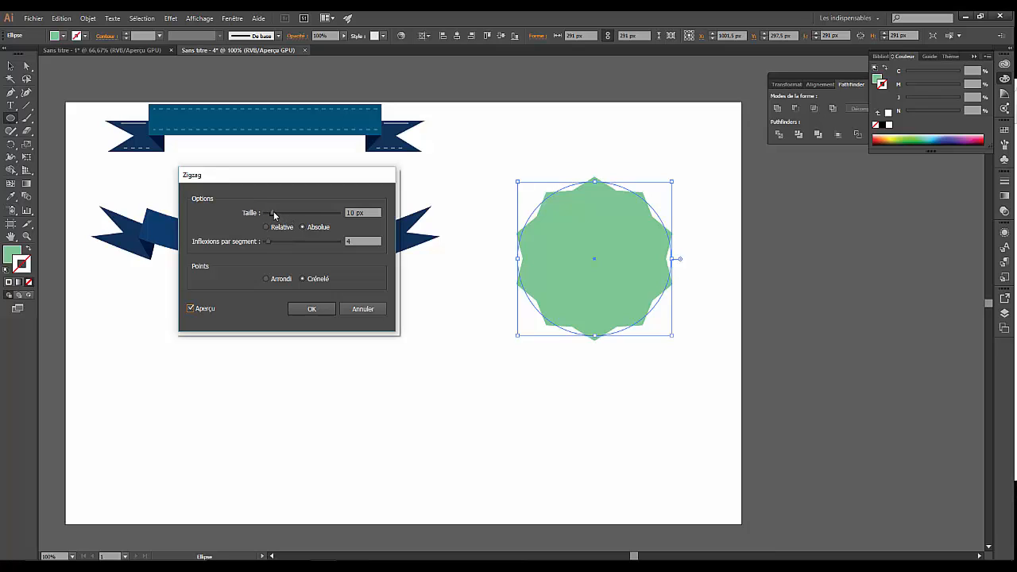
pyautogui.moveTo(274, 215); pyautogui.dragTo(331, 213)
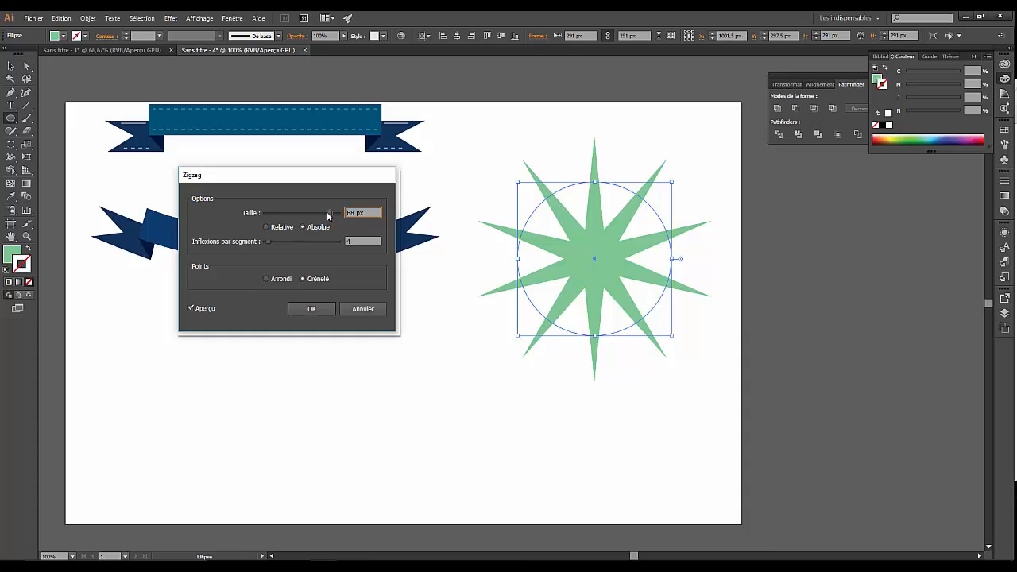
pyautogui.moveTo(328, 214); pyautogui.dragTo(271, 215)
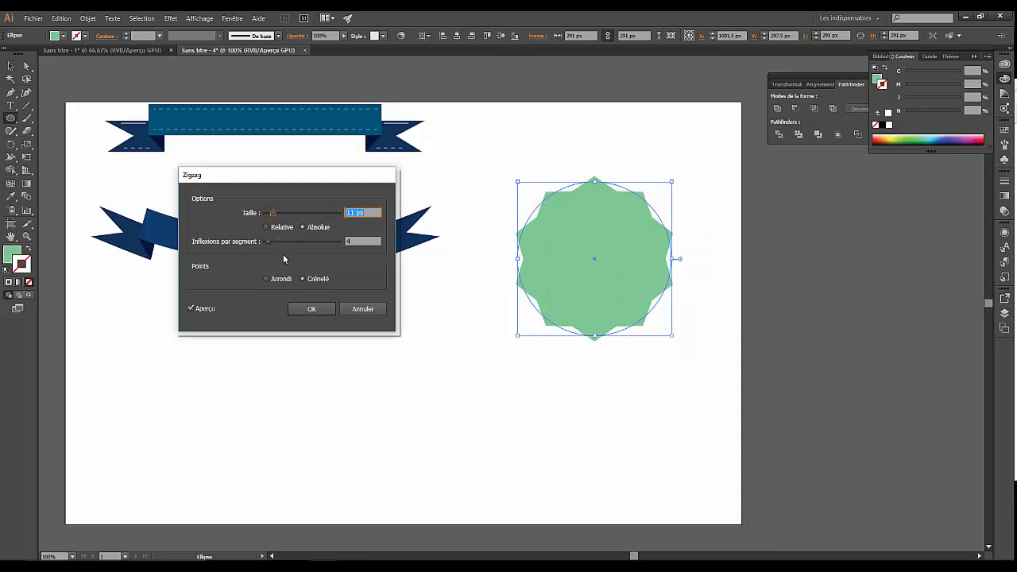
# Step: Give the zigzag rounded points, a 7 px size and 9 ridges per segment, and apply it to the circle
pyautogui.click(266, 279)
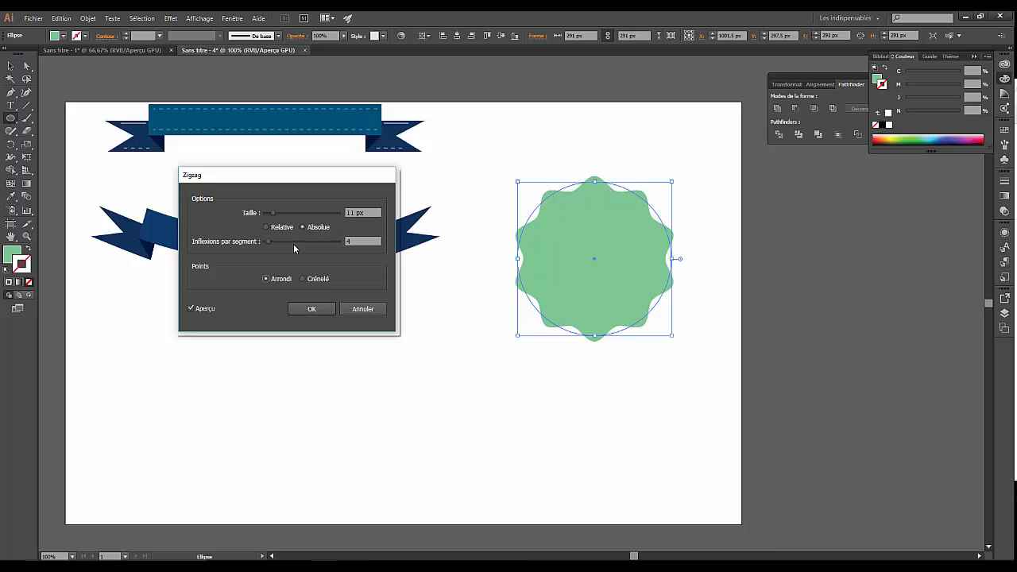
pyautogui.moveTo(264, 241); pyautogui.dragTo(270, 213)
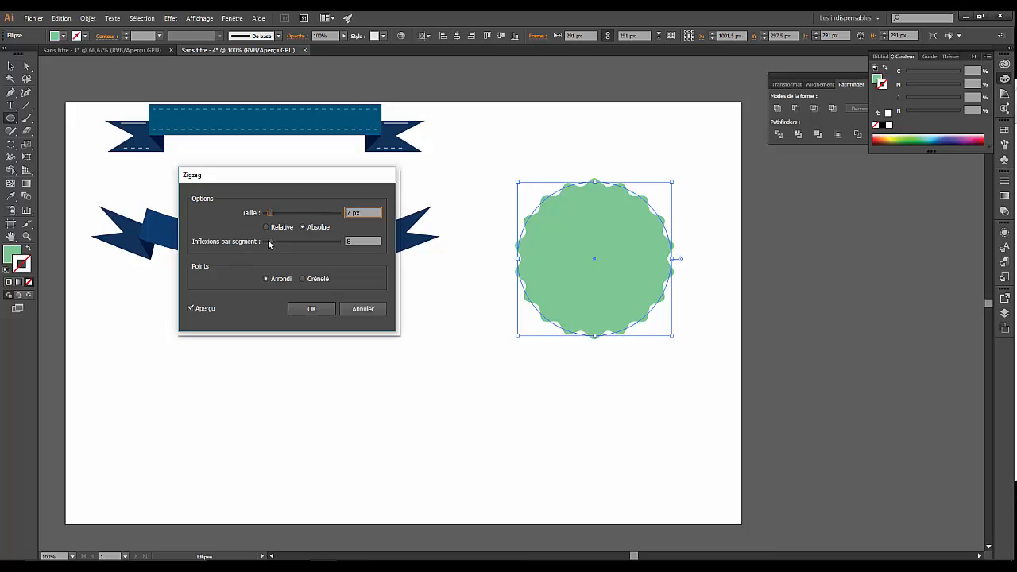
pyautogui.moveTo(270, 243); pyautogui.dragTo(273, 243)
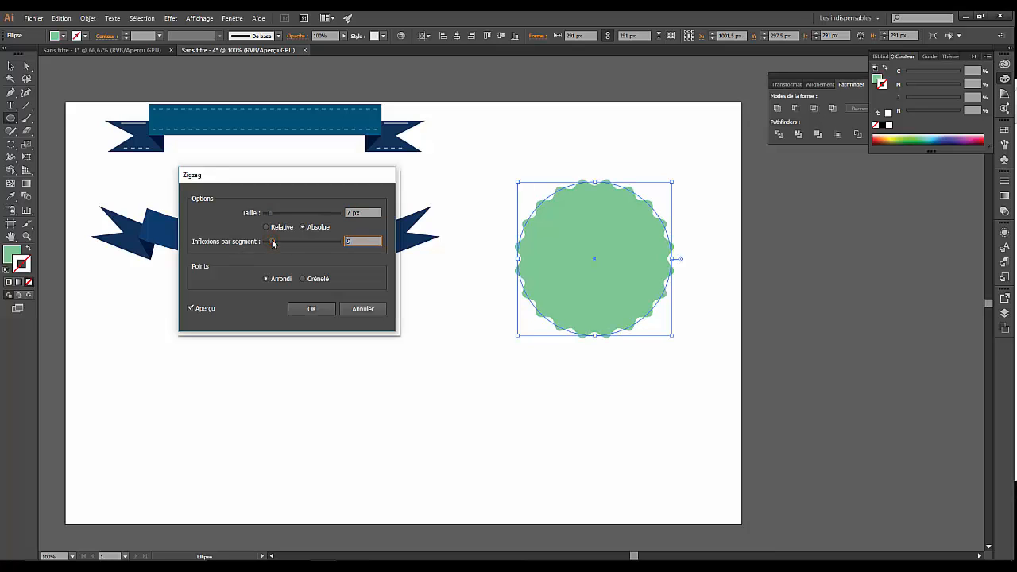
pyautogui.click(301, 279)
pyautogui.click(276, 280)
pyautogui.moveTo(272, 244); pyautogui.dragTo(272, 244)
pyautogui.click(311, 309)
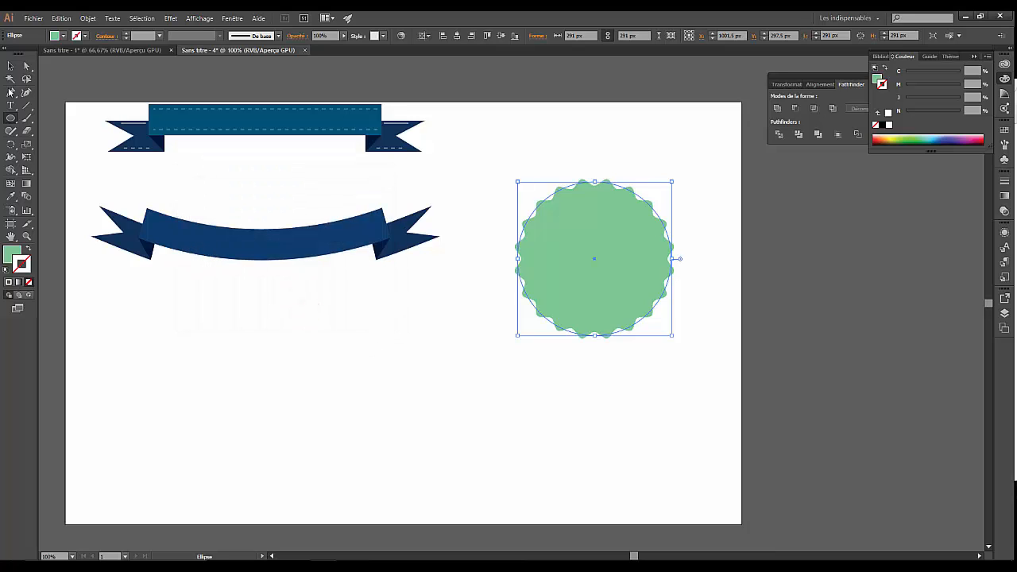
pyautogui.click(10, 117)
pyautogui.moveTo(594, 261); pyautogui.dragTo(604, 245)
pyautogui.hotkey('ctrl', 'z')
# Step: Create a second green circle measuring 291 × 291 px over the scalloped circle
pyautogui.click(488, 151)
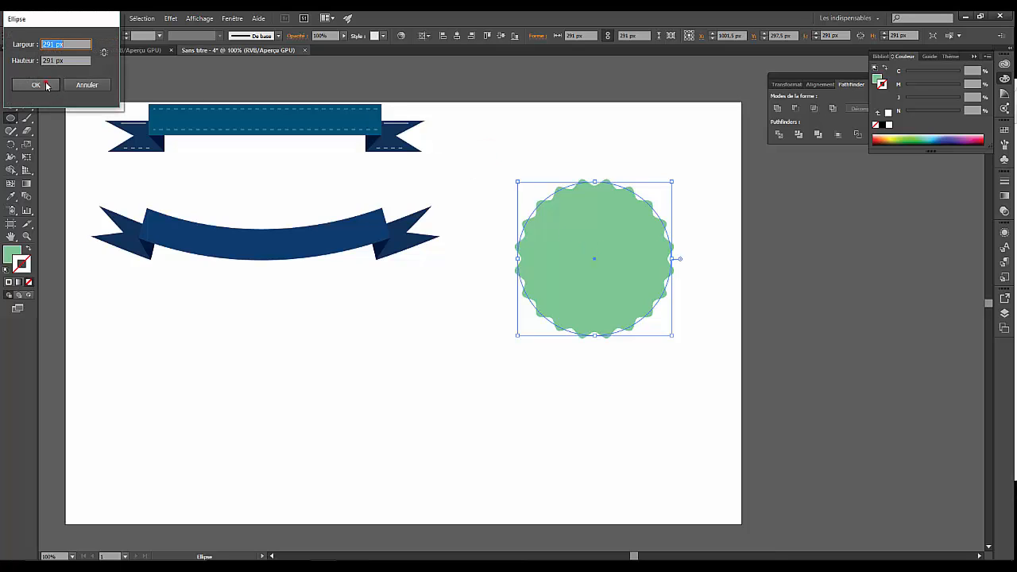
pyautogui.click(47, 86)
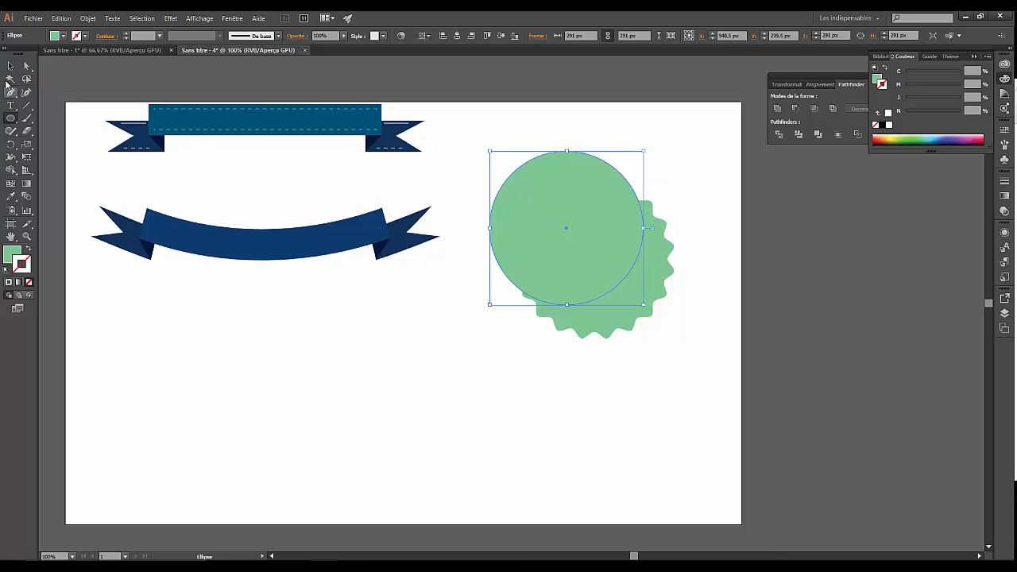
# Step: Center the plain and scalloped circles on each other horizontally and vertically, and move the pair slightly up and left on the artboard
pyautogui.click(9, 66)
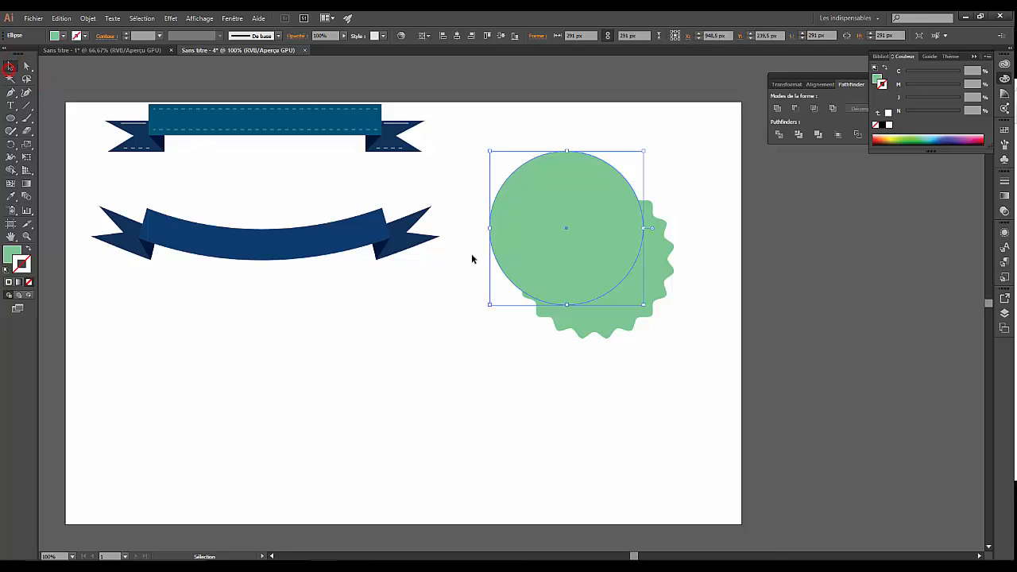
pyautogui.keyDown('shift'); pyautogui.click(665, 266); pyautogui.keyUp('shift')
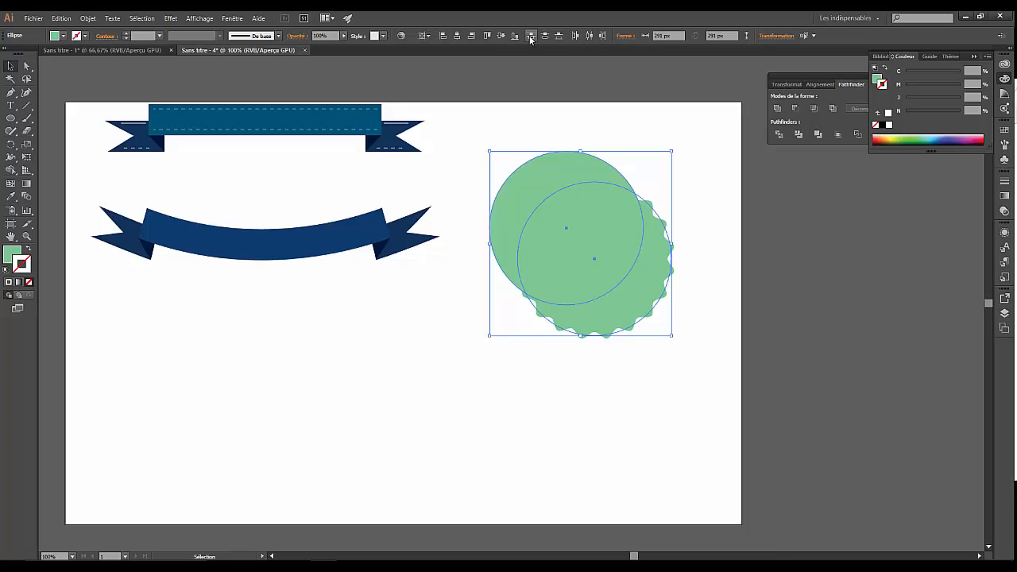
pyautogui.click(501, 35)
pyautogui.click(457, 35)
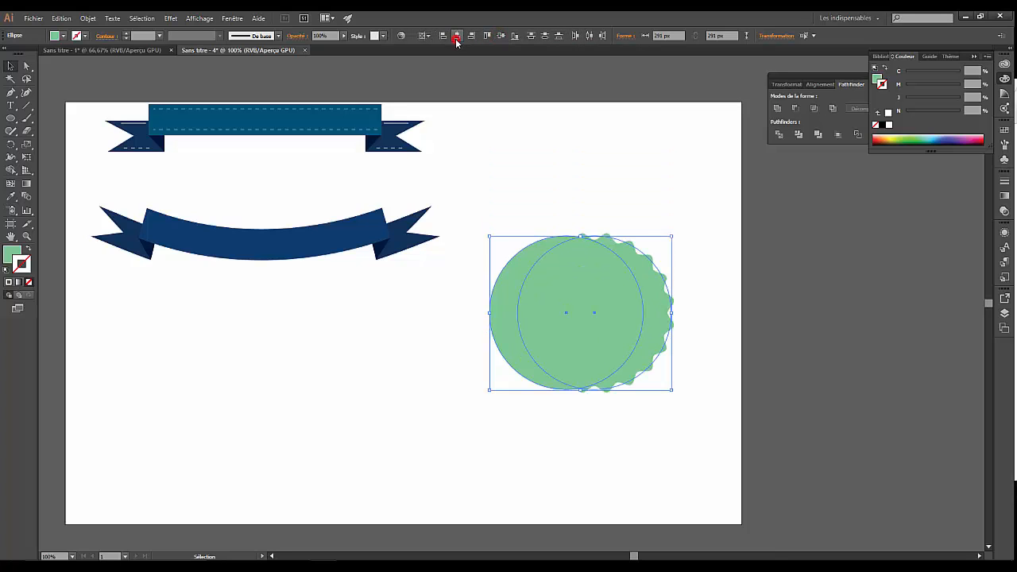
pyautogui.moveTo(437, 311); pyautogui.dragTo(592, 298)
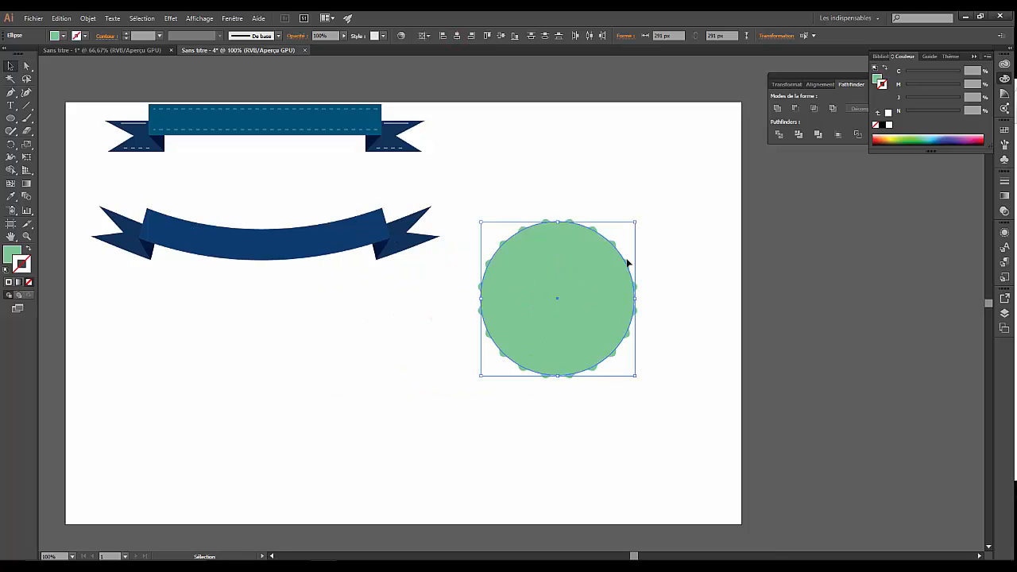
pyautogui.press('a')
pyautogui.click(619, 181)
pyautogui.click(564, 270)
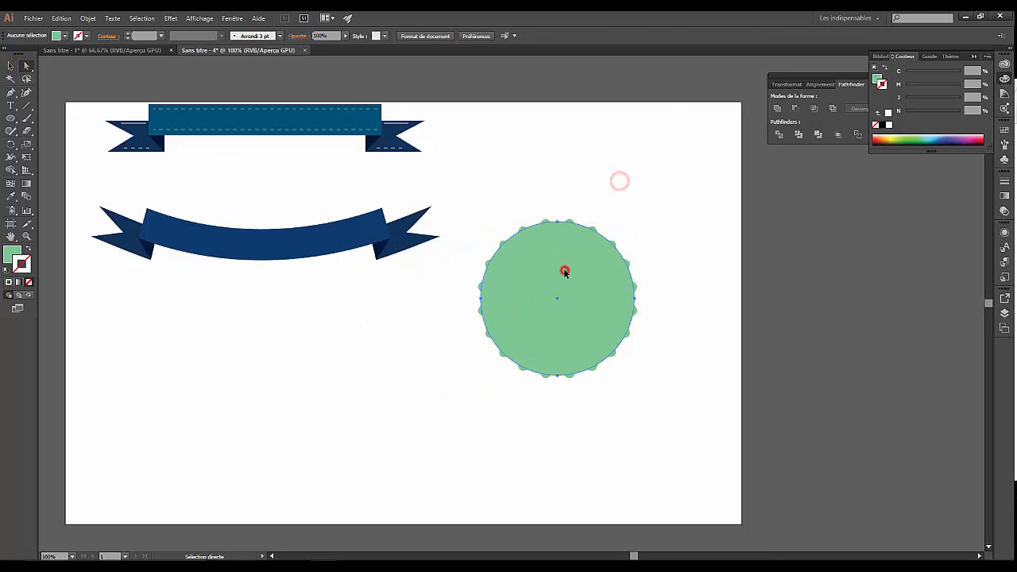
pyautogui.click(11, 66)
pyautogui.click(494, 117)
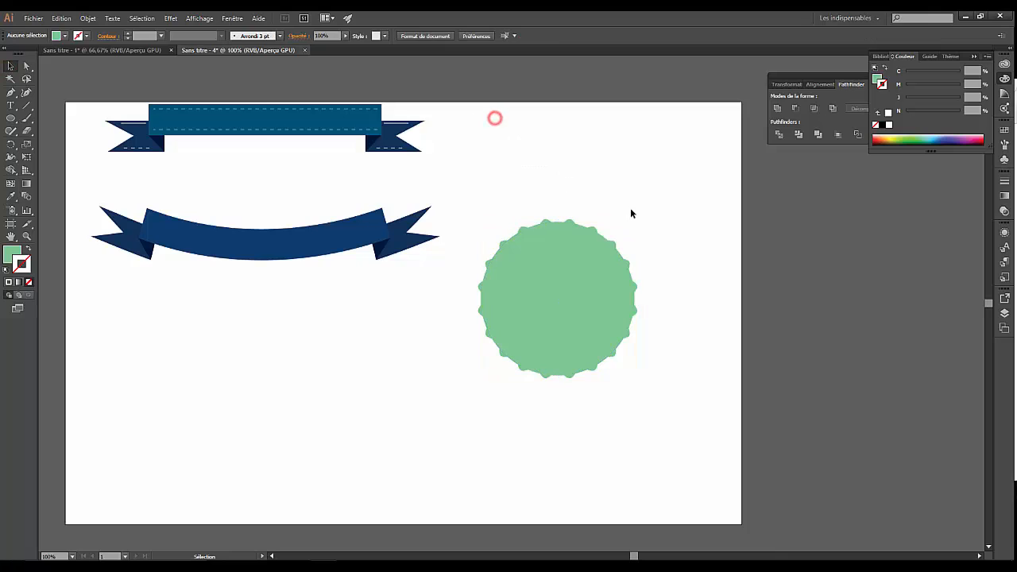
# Step: Scale the plain green circle down to 250 × 250 px around its center and fill it with white
pyautogui.click(589, 267)
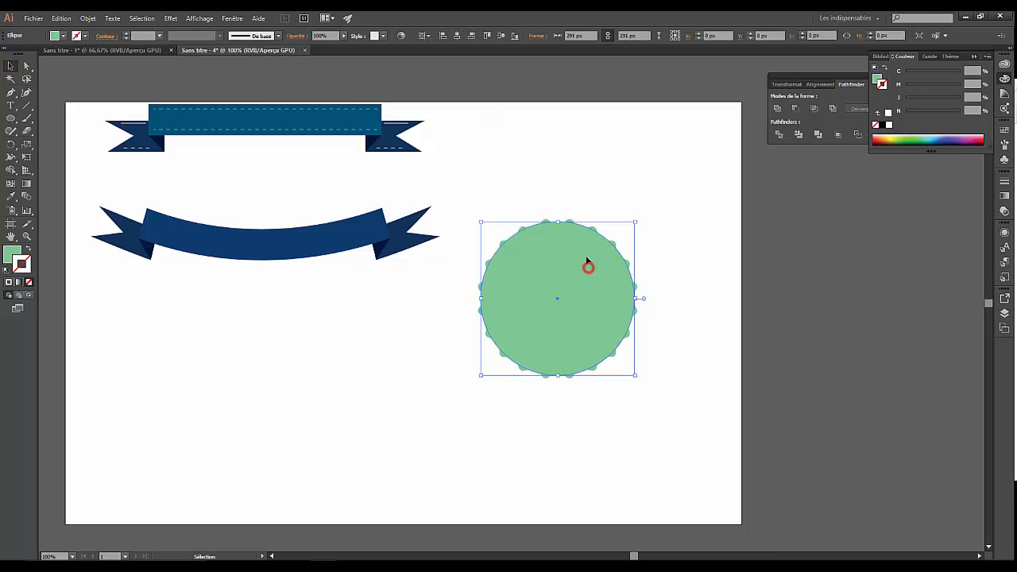
pyautogui.moveTo(633, 223); pyautogui.dragTo(624, 226)
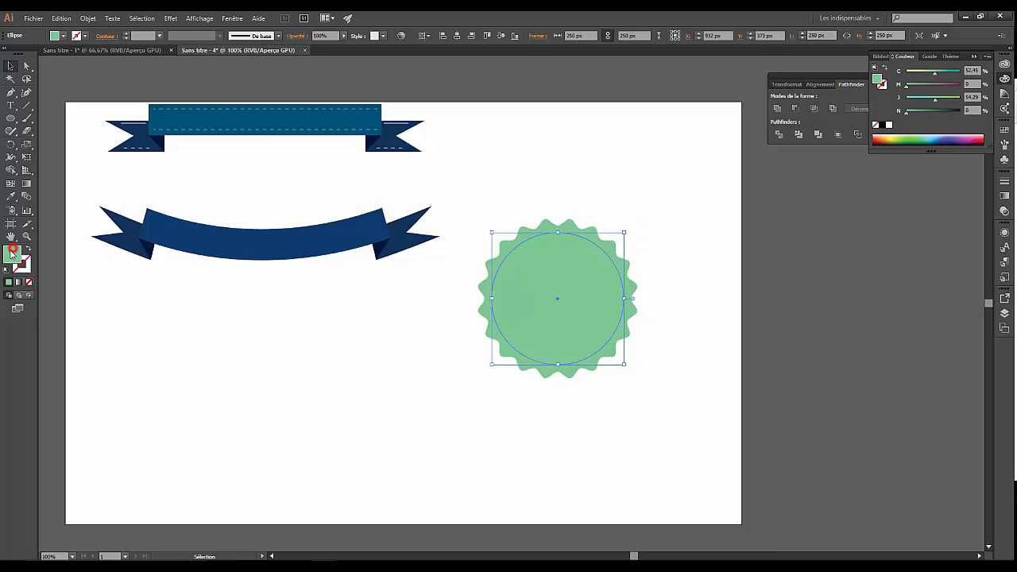
pyautogui.click(889, 124)
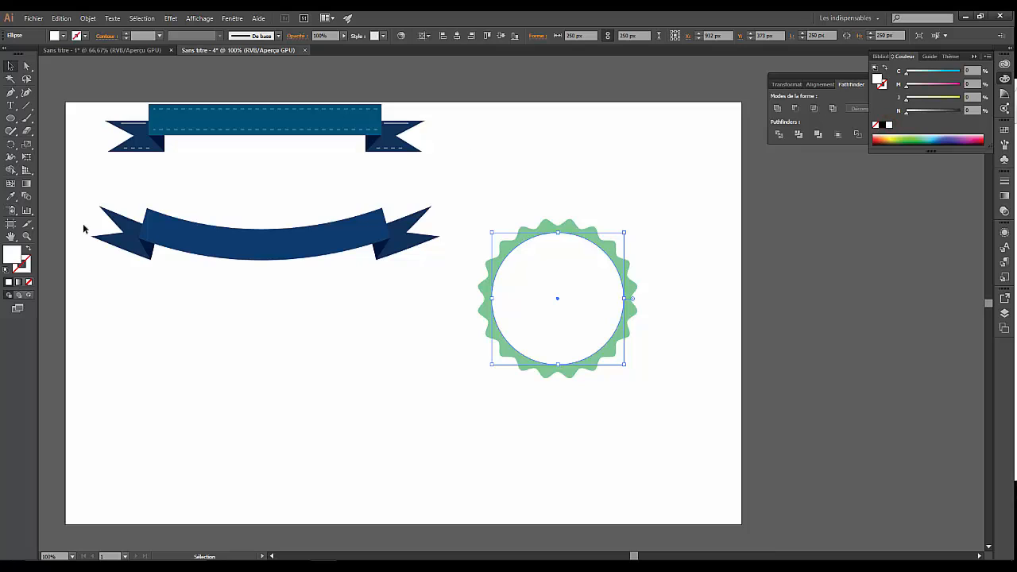
pyautogui.click(577, 135)
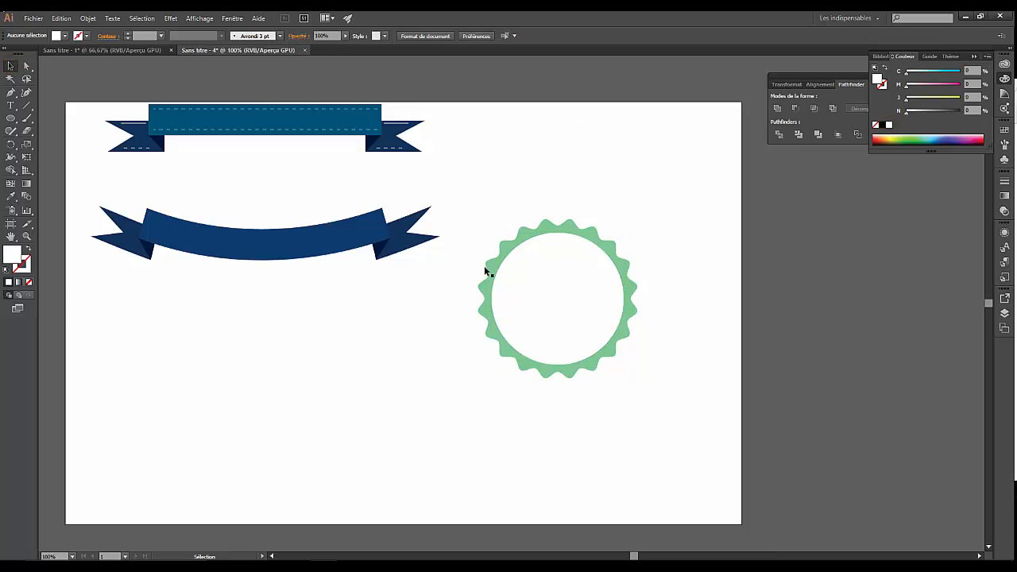
pyautogui.click(592, 321)
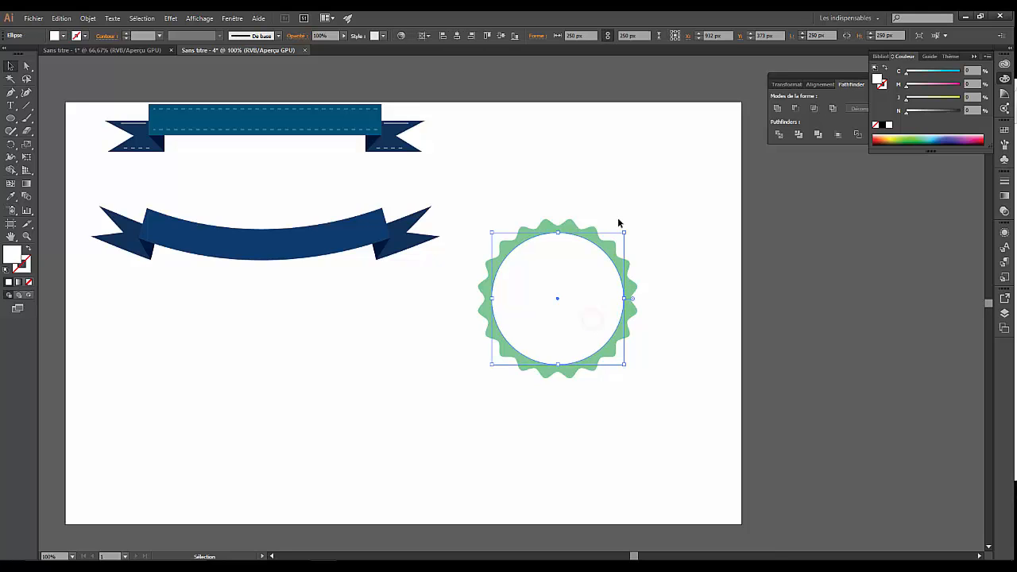
pyautogui.moveTo(554, 303); pyautogui.dragTo(513, 317)
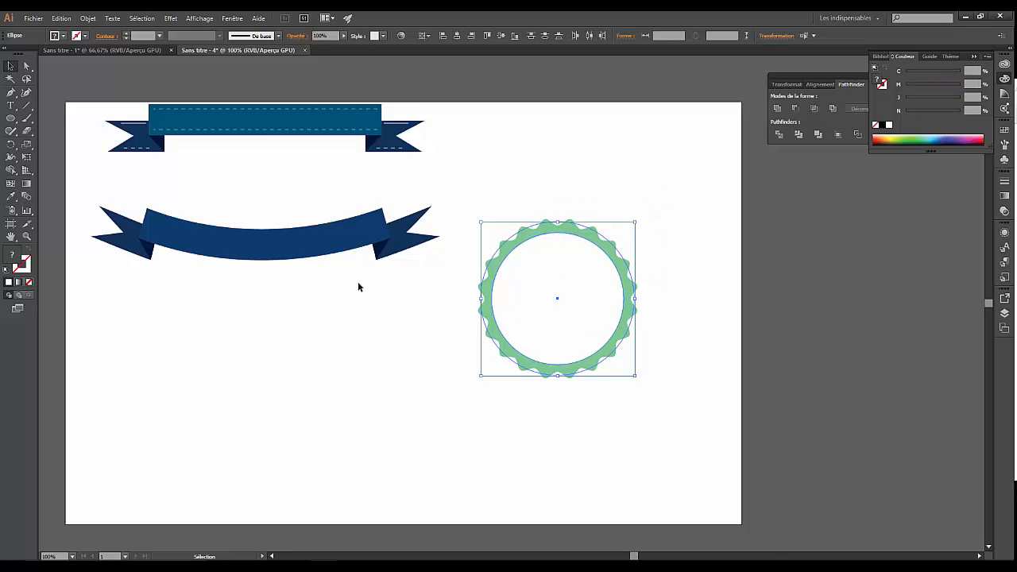
pyautogui.click(504, 270)
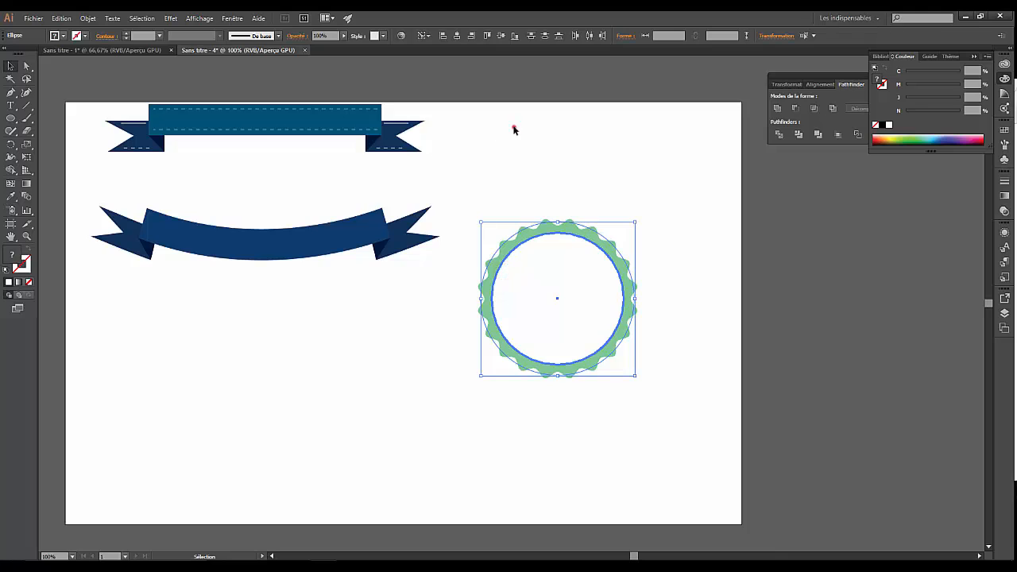
pyautogui.click(514, 130)
# Step: Swap the inner circle's fill and stroke, giving it a white outline and no fill
pyautogui.click(568, 278)
pyautogui.click(26, 252)
pyautogui.click(26, 252)
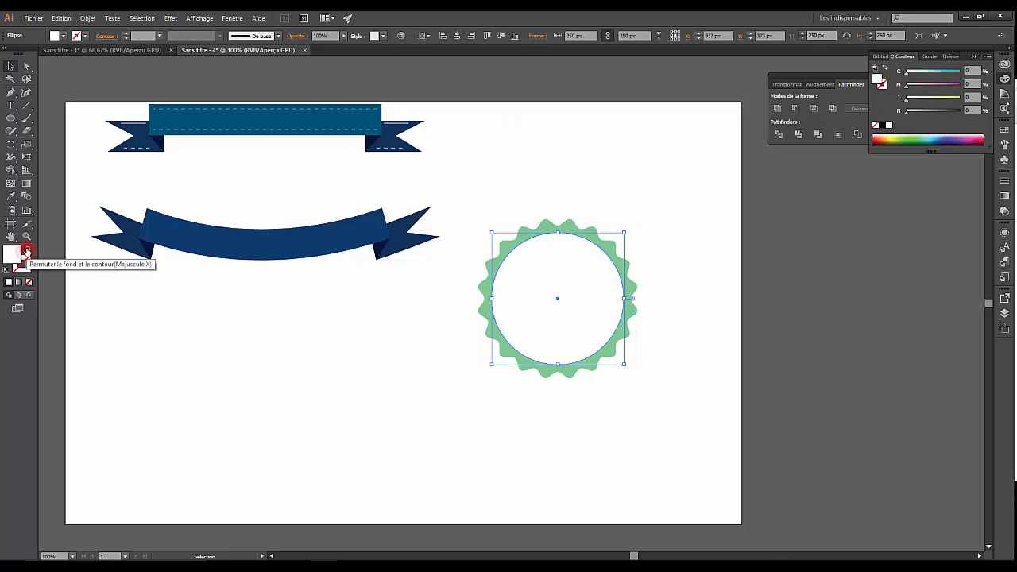
pyautogui.click(26, 252)
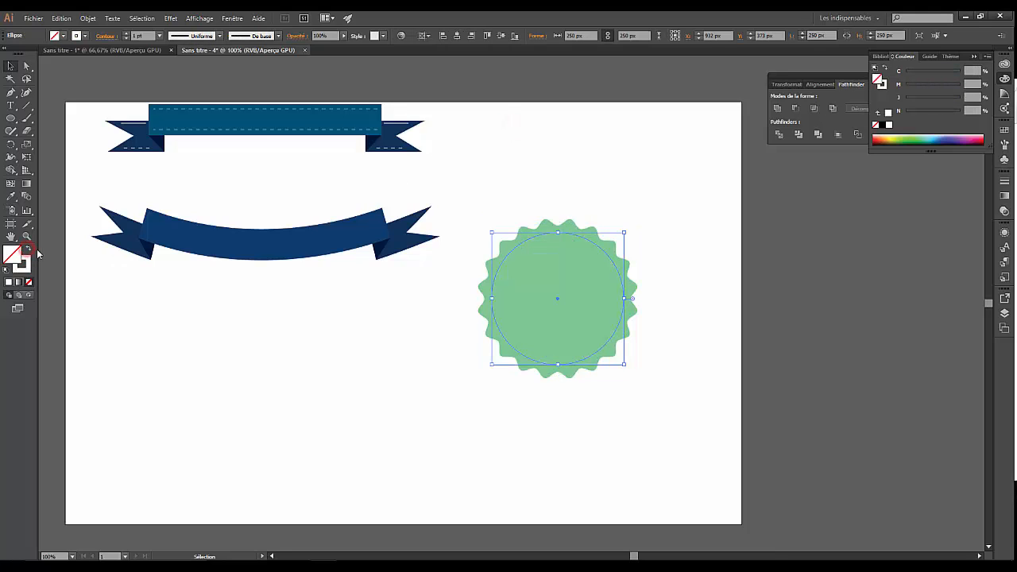
# Step: Set the inner circle's white outline to 2 pt weight and make it dashed with 7 pt dashes
pyautogui.click(1004, 181)
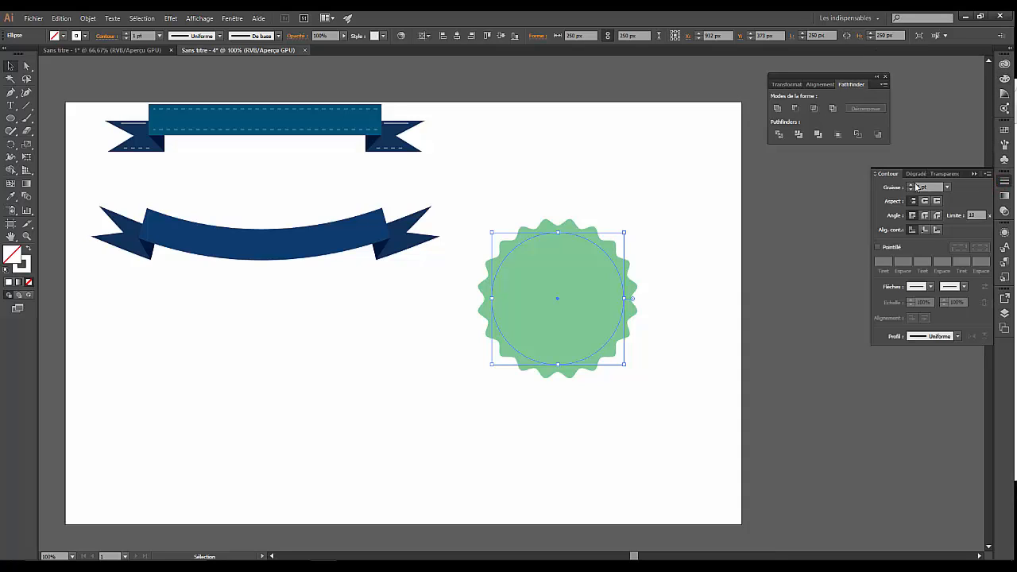
pyautogui.click(912, 184)
pyautogui.click(881, 247)
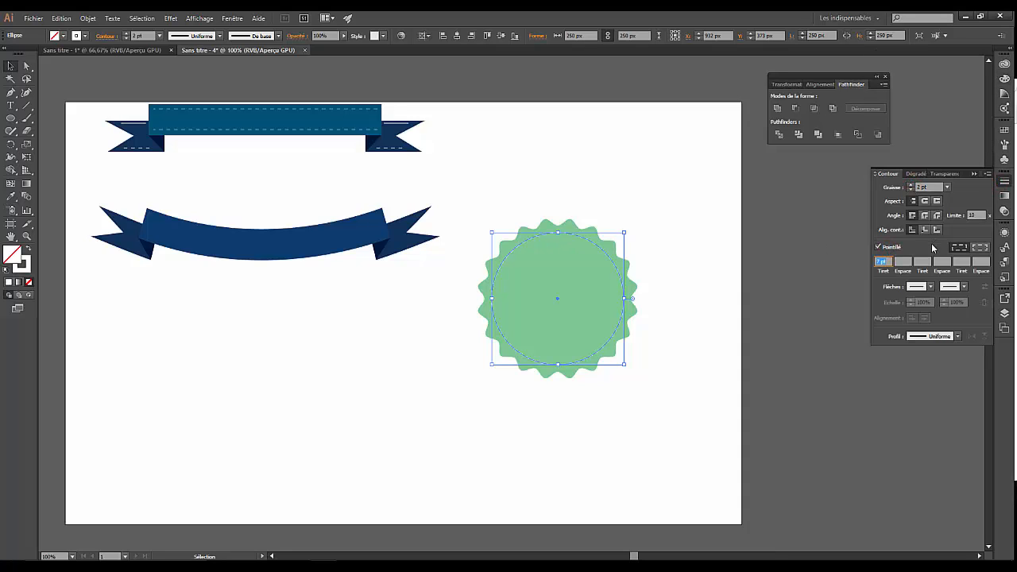
pyautogui.click(486, 145)
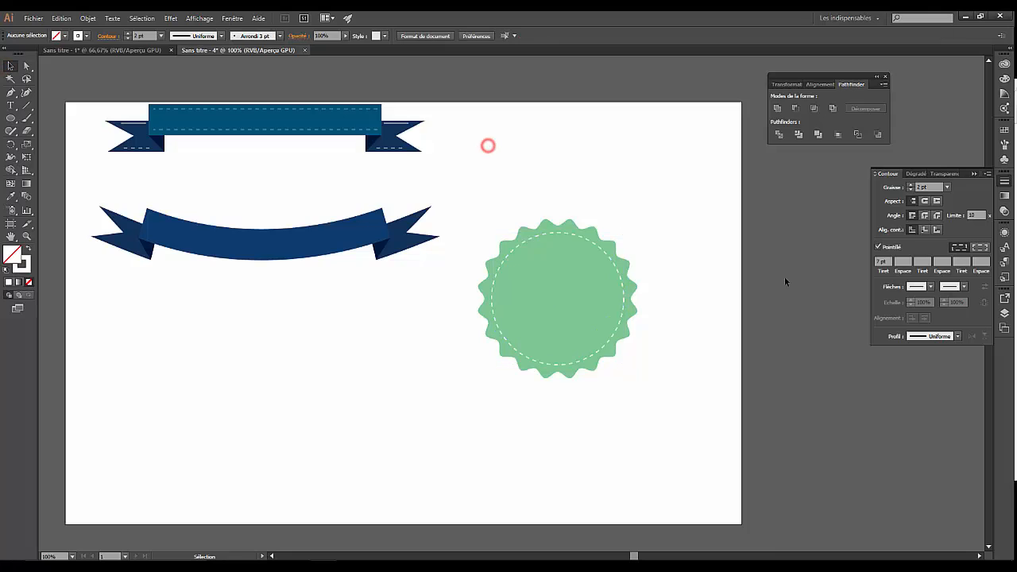
# Step: Move the curved ribbon across the badge's lower part and bring it in front by placing layer Calque 1 above the copied layer
pyautogui.click(288, 237)
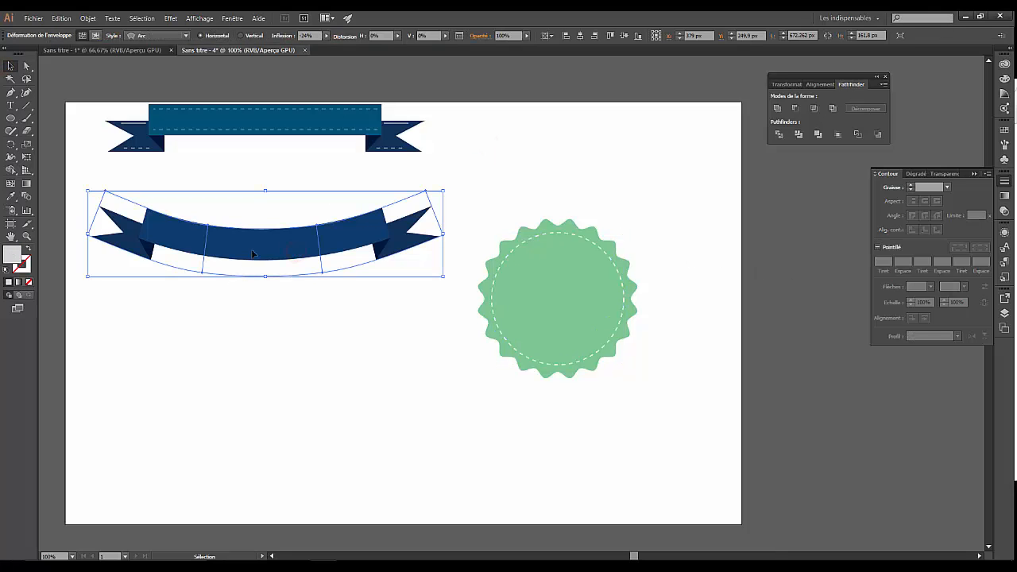
pyautogui.moveTo(251, 251); pyautogui.dragTo(537, 359)
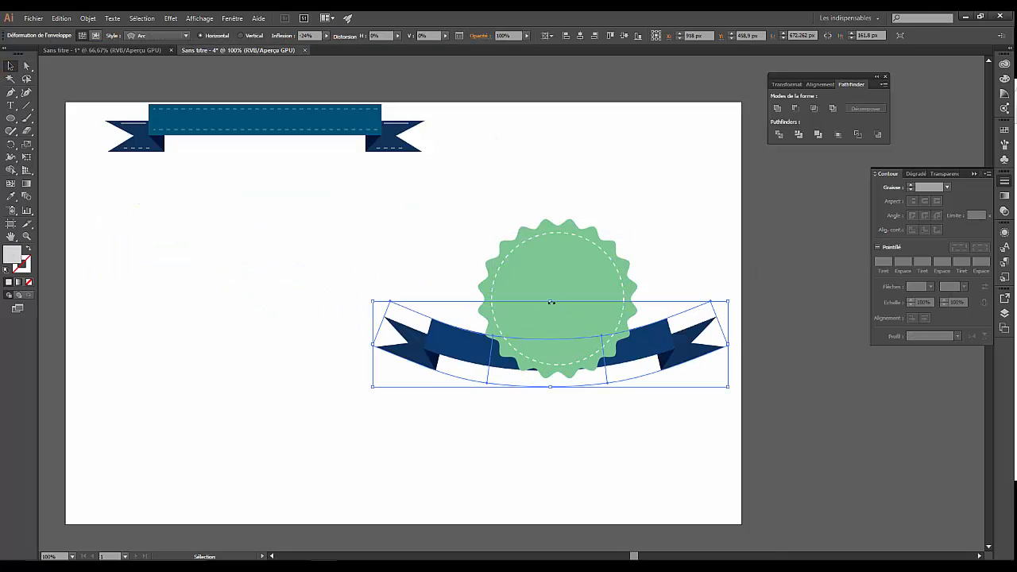
pyautogui.rightClick(459, 343)
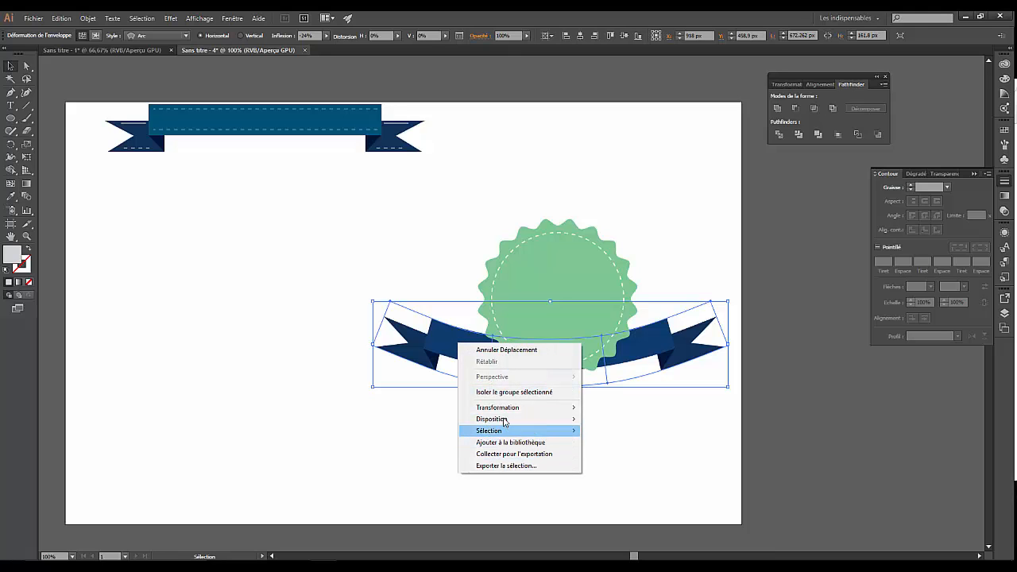
pyautogui.moveTo(502, 421)
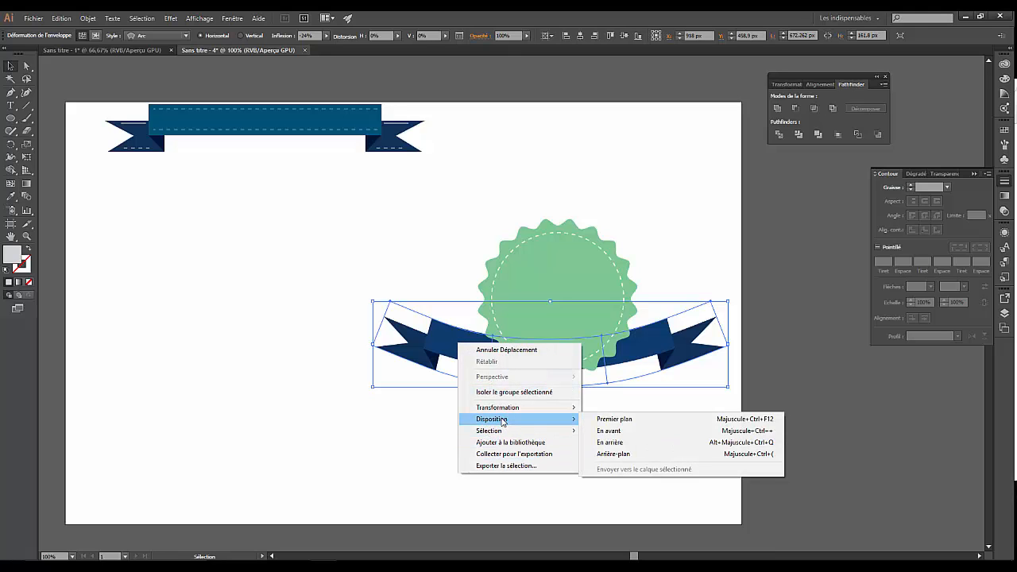
pyautogui.click(608, 420)
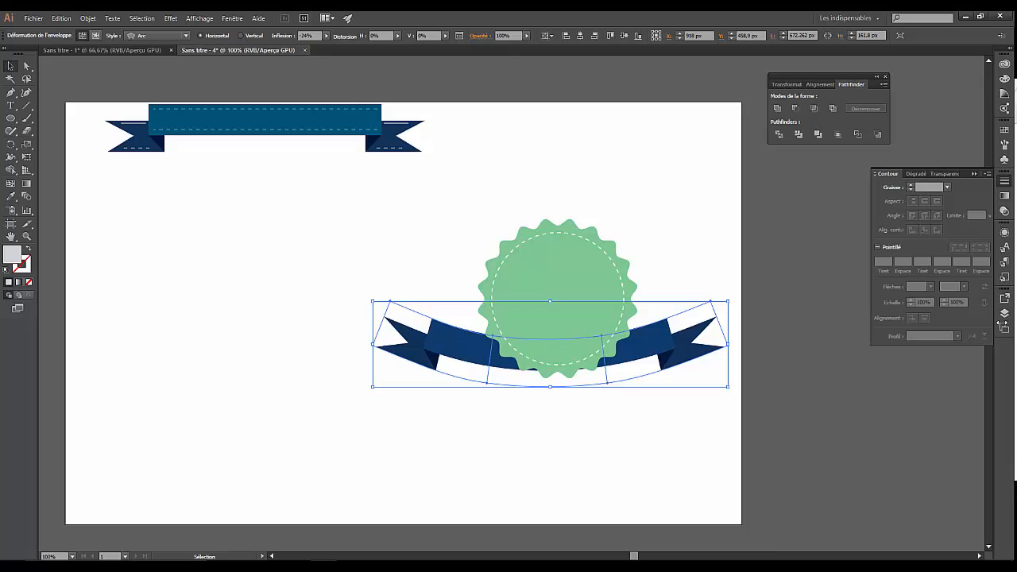
pyautogui.click(1004, 313)
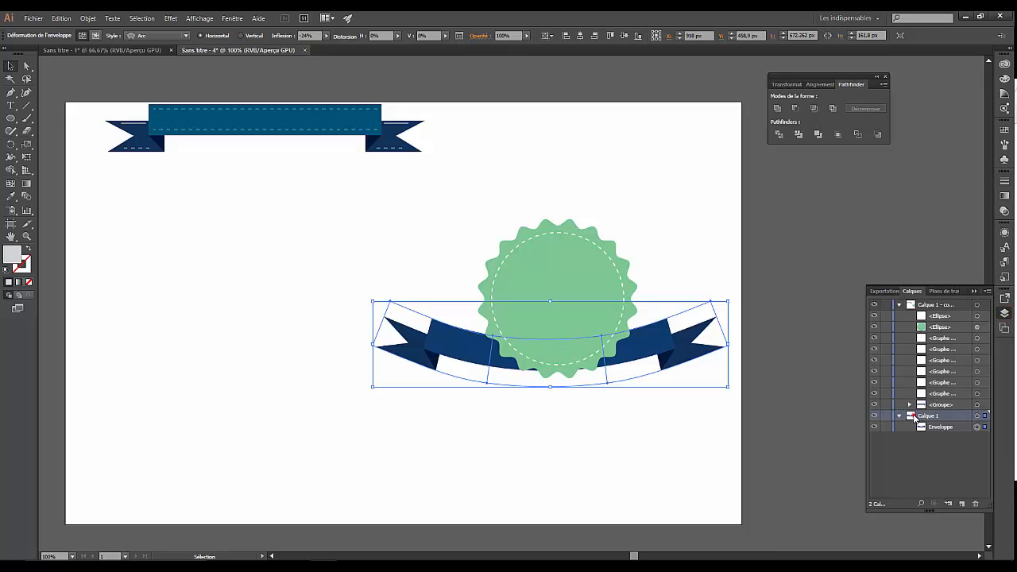
pyautogui.moveTo(914, 417); pyautogui.dragTo(923, 302)
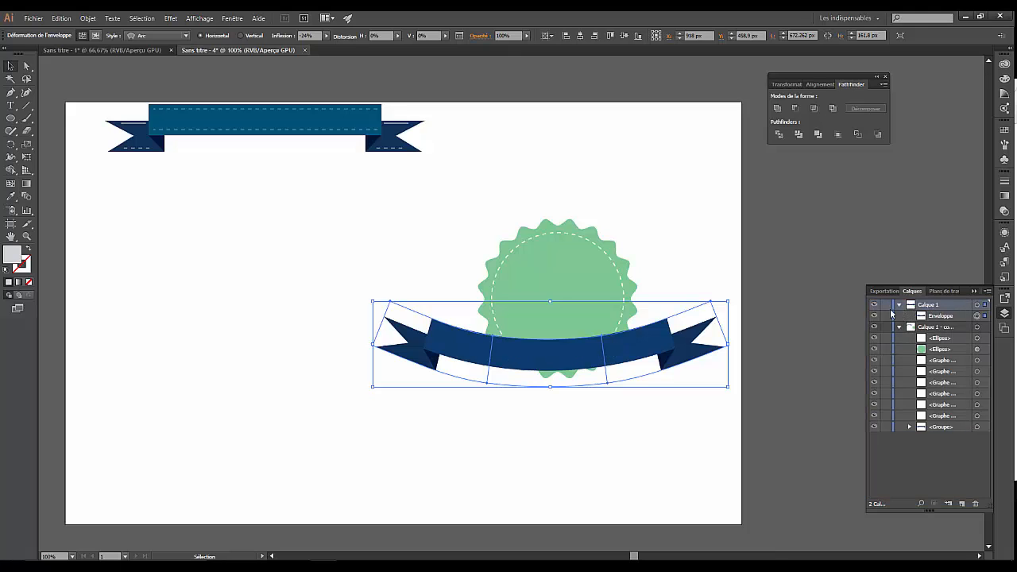
pyautogui.click(288, 279)
pyautogui.click(550, 303)
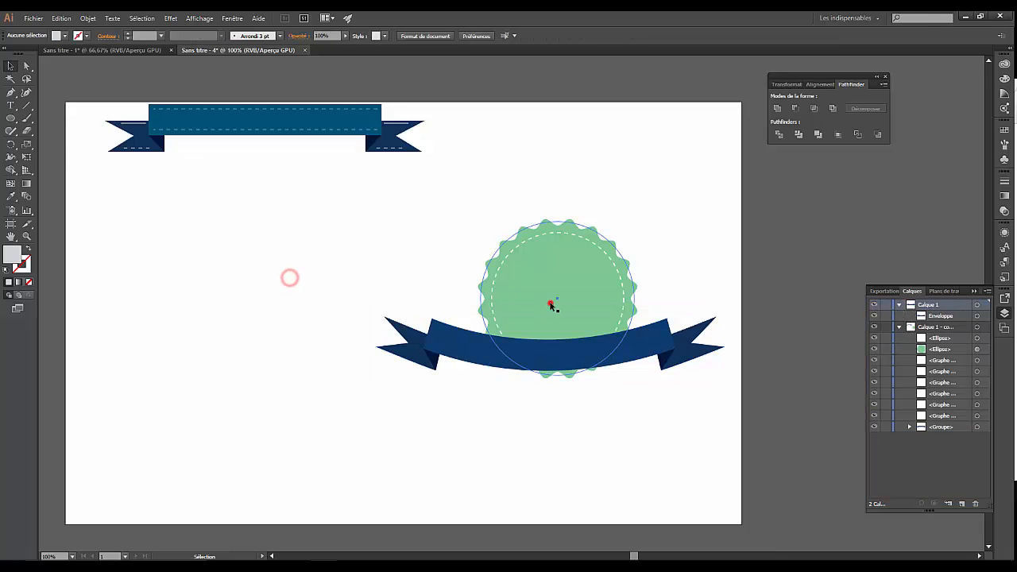
# Step: Scale the curved ribbon down proportionally to about 432 × 104 px over the badge, and move it back below the flat banner
pyautogui.click(477, 352)
pyautogui.moveTo(454, 345); pyautogui.dragTo(454, 358)
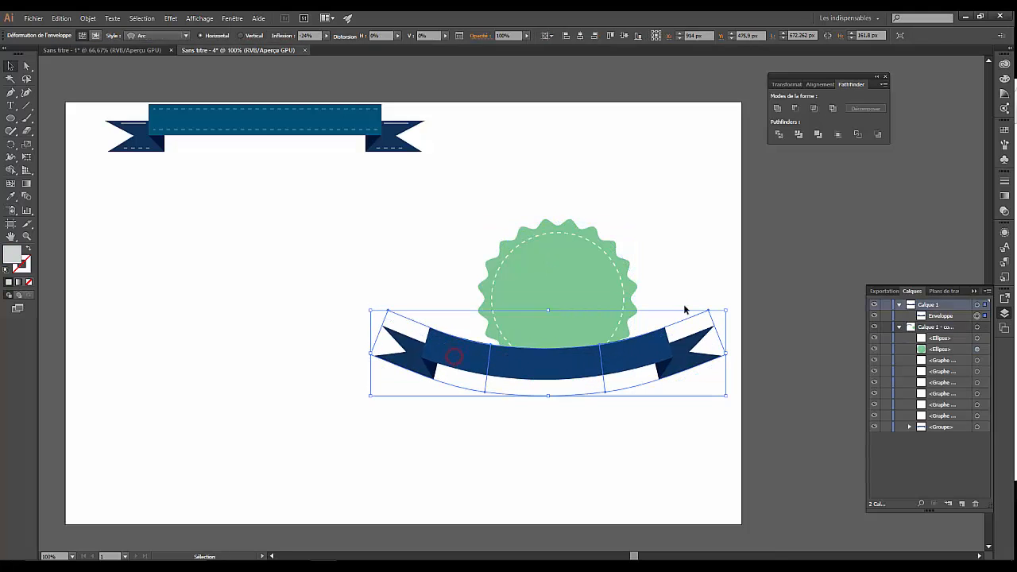
pyautogui.moveTo(733, 305); pyautogui.dragTo(685, 332)
pyautogui.moveTo(595, 355); pyautogui.dragTo(597, 326)
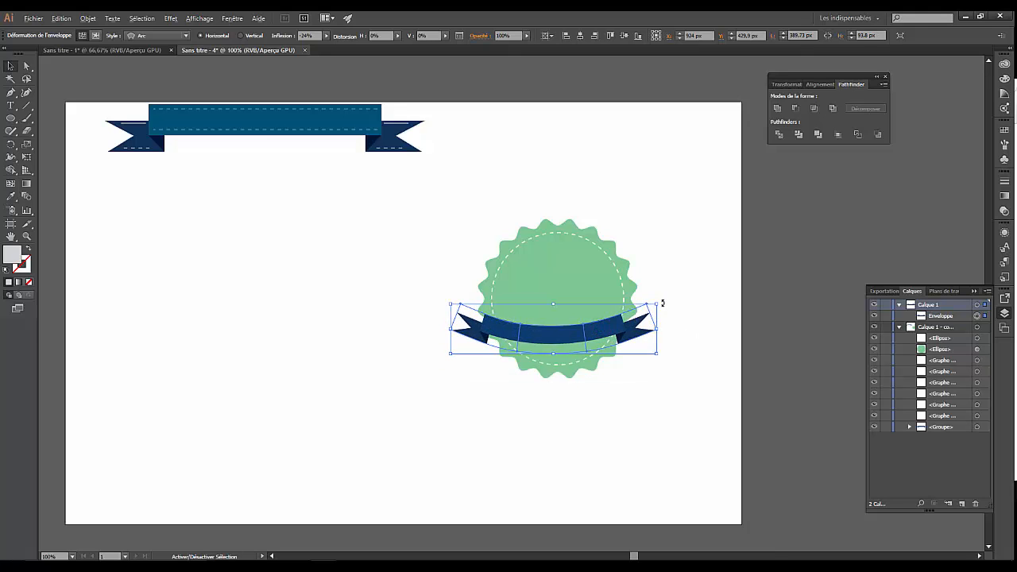
pyautogui.moveTo(658, 306); pyautogui.dragTo(666, 295)
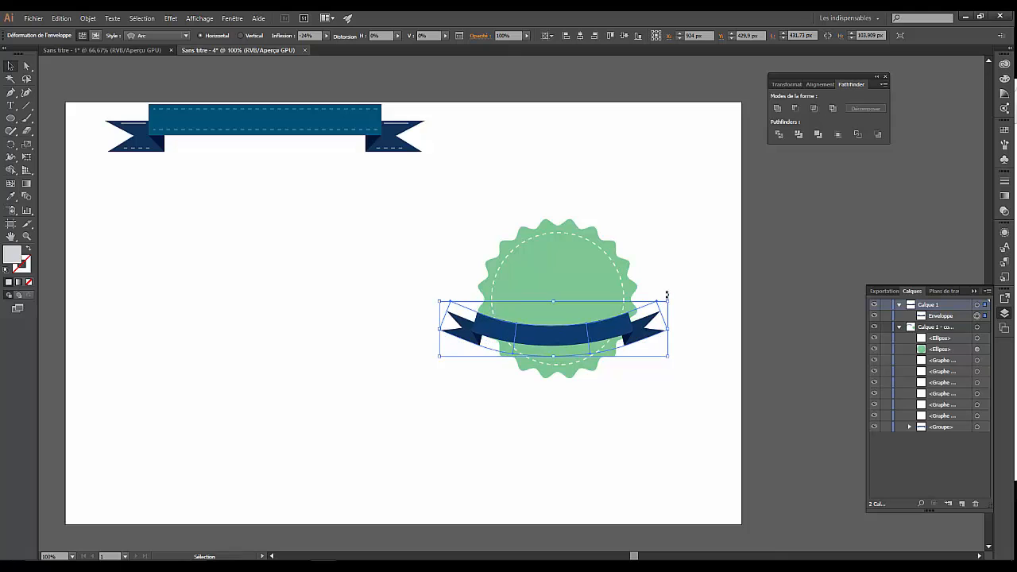
pyautogui.click(638, 236)
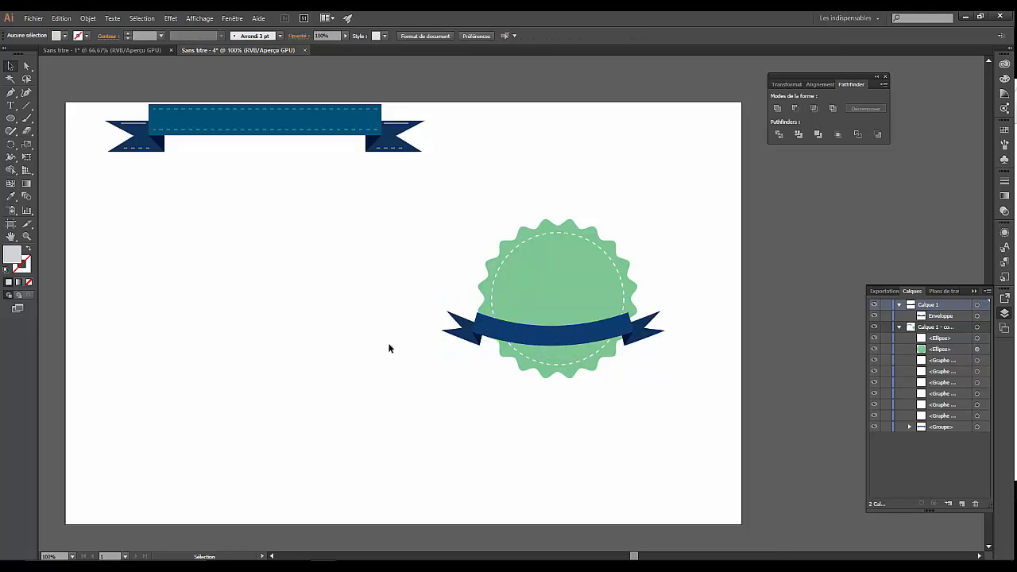
pyautogui.moveTo(558, 327); pyautogui.dragTo(254, 229)
# Step: Group the scalloped circle with the dashed circle and move the badge to the artboard's upper right area
pyautogui.click(590, 320)
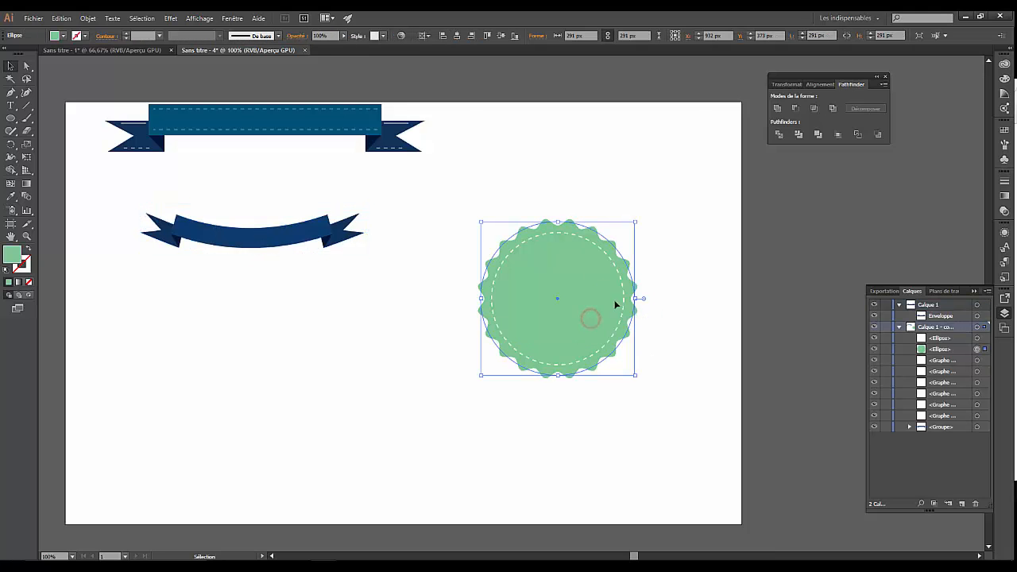
pyautogui.keyDown('shift'); pyautogui.click(615, 234); pyautogui.keyUp('shift')
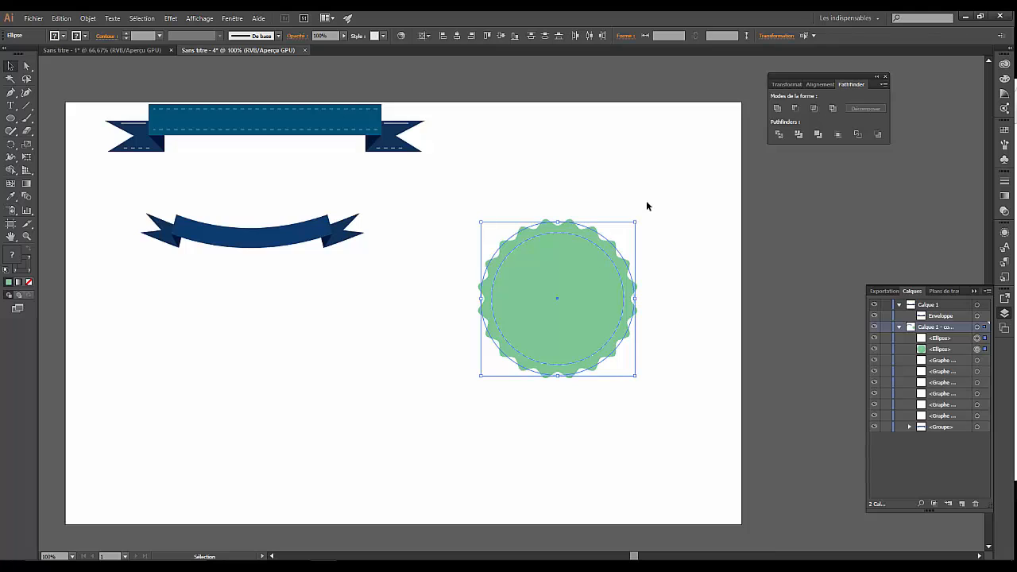
pyautogui.hotkey('ctrl', 'g')
pyautogui.moveTo(591, 293); pyautogui.dragTo(604, 193)
pyautogui.click(609, 179)
pyautogui.click(550, 209)
pyautogui.click(592, 371)
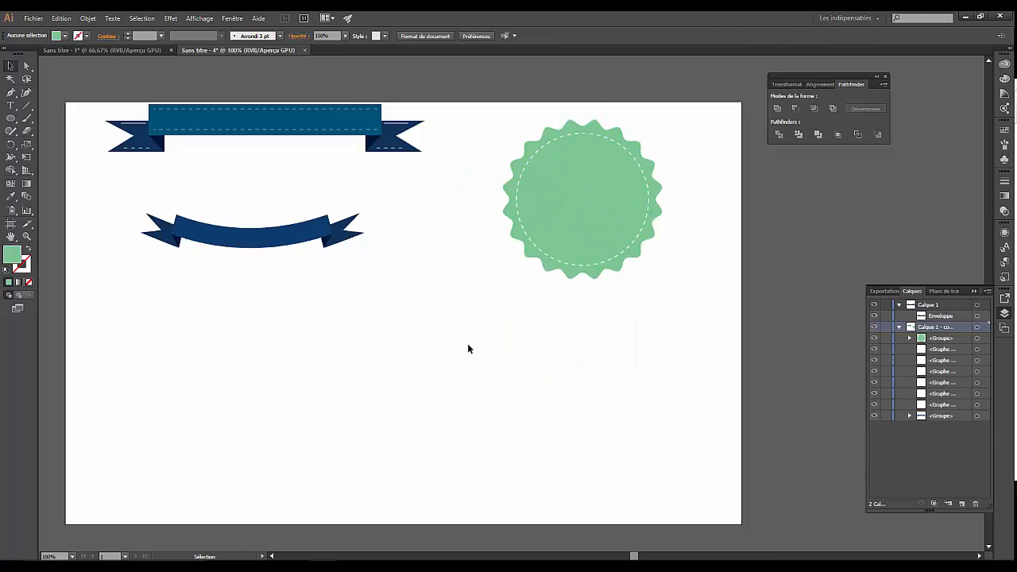
# Step: Draw a green ten-sided polygon about 298 × 300 px below the curved ribbon with the Polygon tool
pyautogui.click(11, 119)
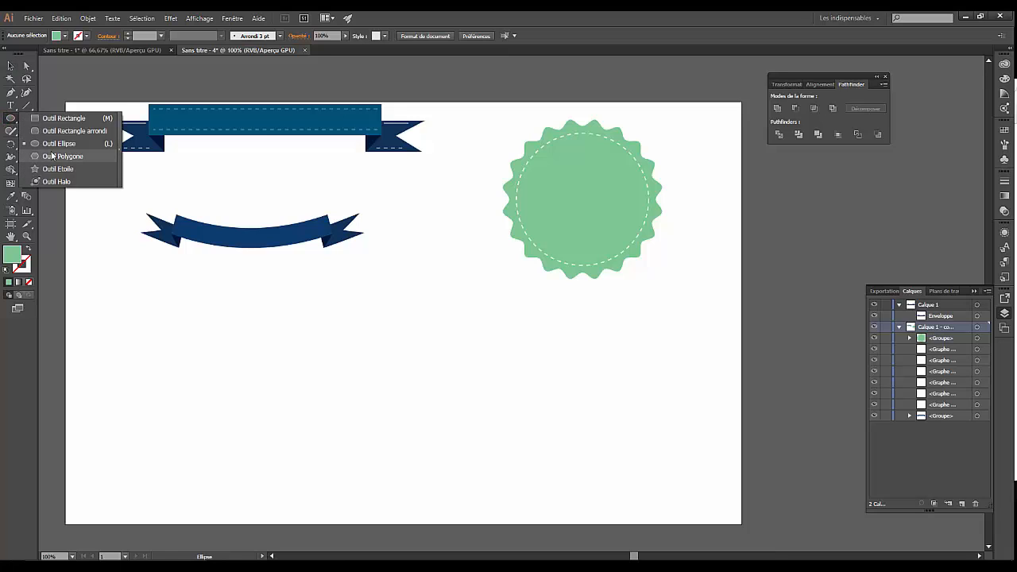
pyautogui.click(43, 157)
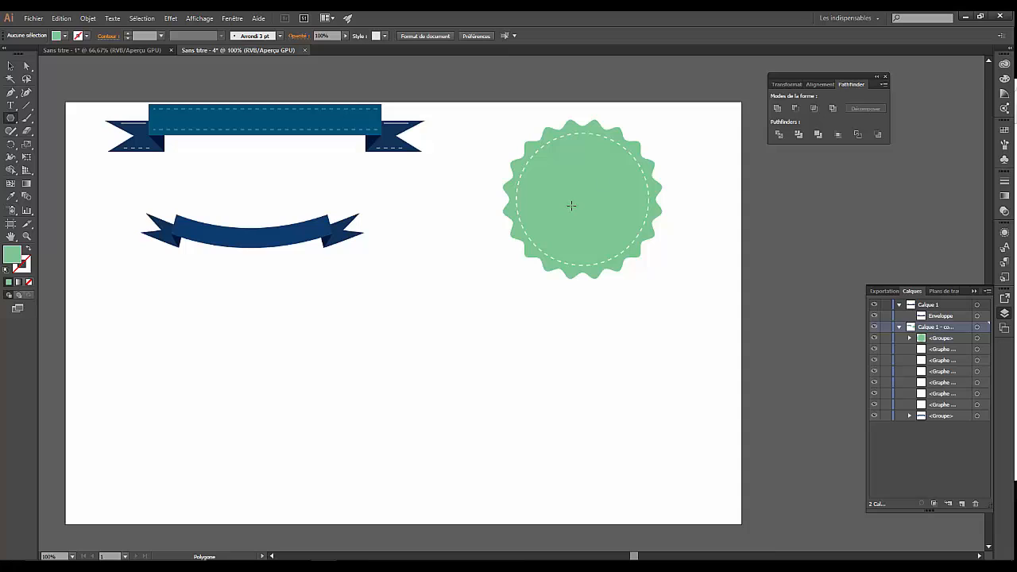
pyautogui.click(11, 118)
pyautogui.click(42, 156)
pyautogui.moveTo(372, 318); pyautogui.dragTo(427, 379)
pyautogui.press('Down')
pyautogui.press('Up')
pyautogui.press('Up')
pyautogui.press('Down')
pyautogui.press('Down')
pyautogui.press('Down')
pyautogui.press('Down')
pyautogui.press('Down')
pyautogui.press('Down')
pyautogui.press('Down')
pyautogui.press('Down')
pyautogui.press('Up')
pyautogui.press('Up')
pyautogui.press('Up')
pyautogui.press('Down')
pyautogui.press('Down')
pyautogui.press('Down')
pyautogui.press('Down')
pyautogui.press('Up')
pyautogui.press('Up')
pyautogui.press('Up')
pyautogui.press('Up')
pyautogui.press('Up')
pyautogui.press('Up')
pyautogui.press('Up')
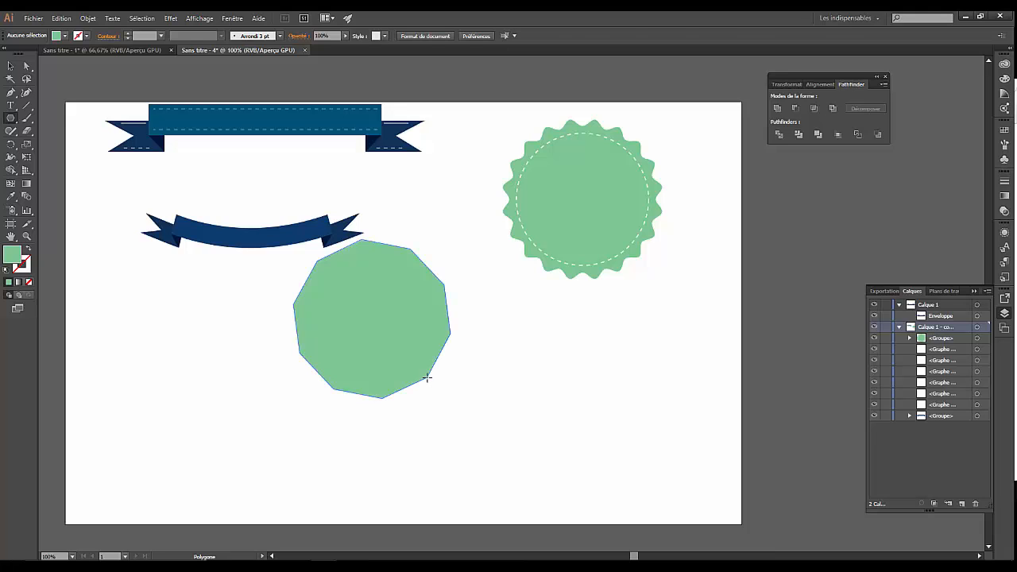
# Step: Move the green polygon down into the empty area beneath the curved ribbon
pyautogui.press('v')
pyautogui.moveTo(432, 310); pyautogui.dragTo(465, 356)
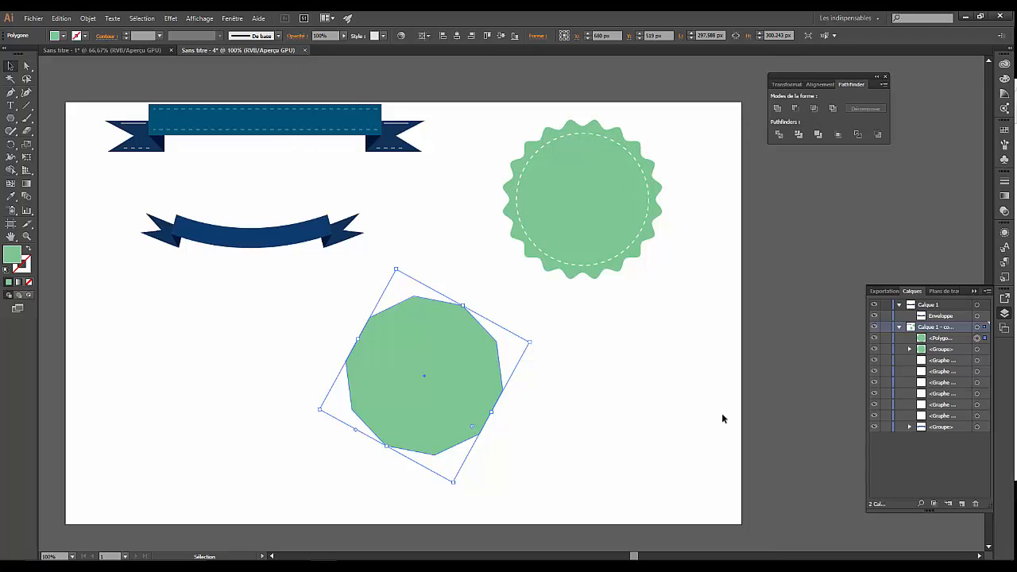
pyautogui.moveTo(427, 402); pyautogui.dragTo(382, 397)
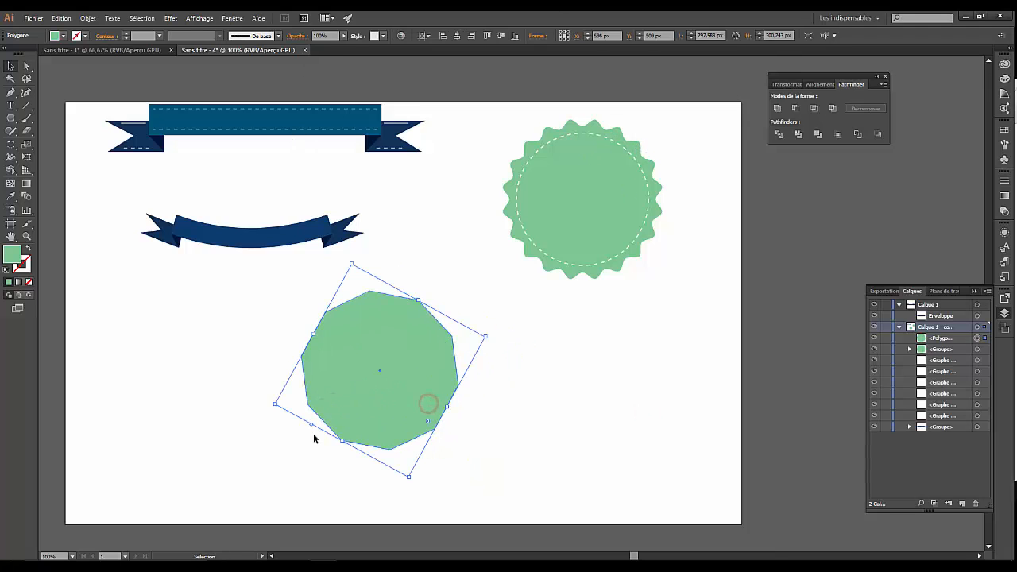
# Step: Apply the Contraction et dilatation (Pucker & Bloat) effect at 30% to the green polygon, with preview enabled
pyautogui.click(171, 18)
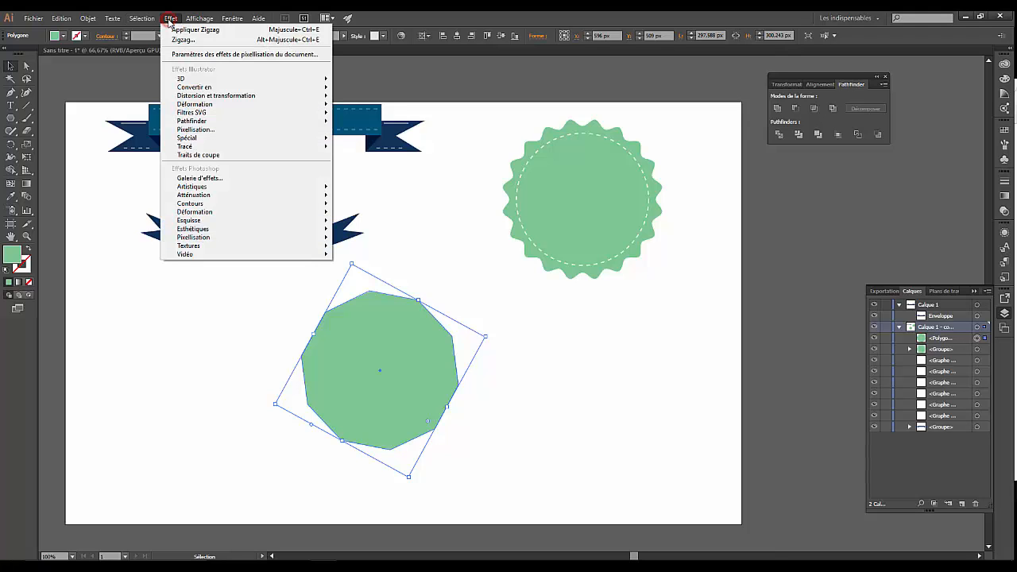
pyautogui.moveTo(238, 96)
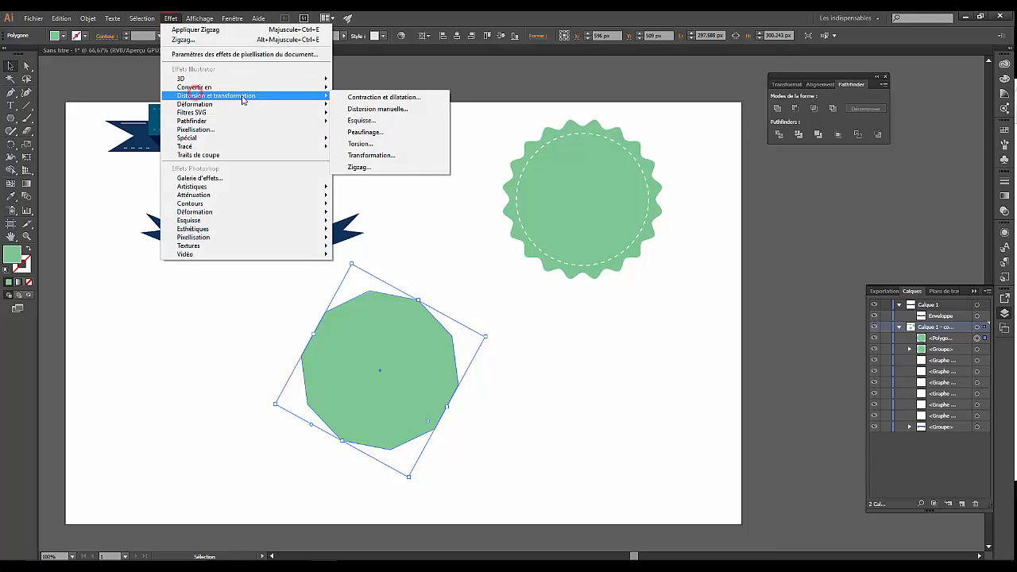
pyautogui.click(375, 99)
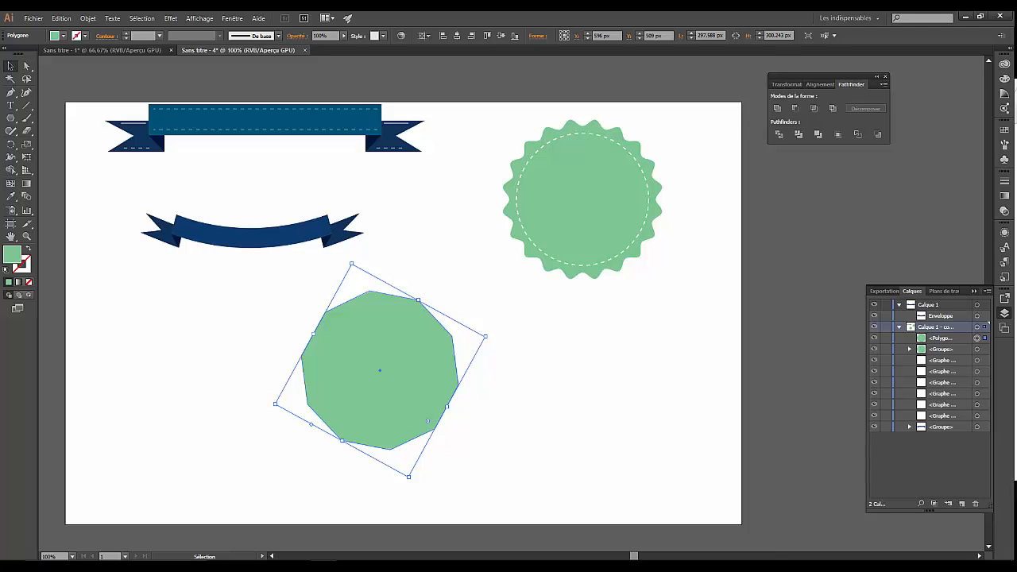
pyautogui.moveTo(995, 166); pyautogui.dragTo(698, 322)
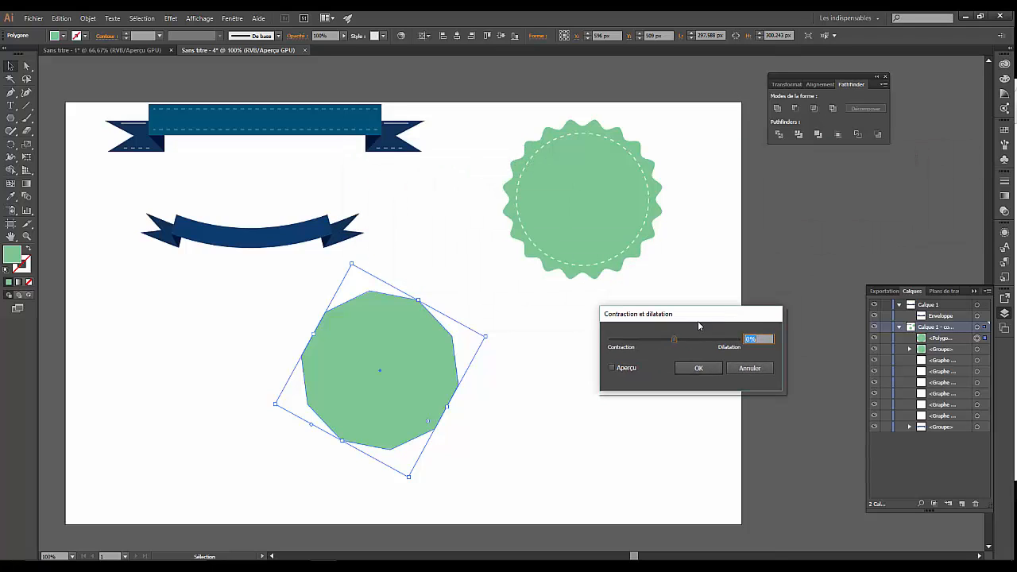
pyautogui.click(619, 369)
pyautogui.moveTo(617, 320); pyautogui.dragTo(507, 316)
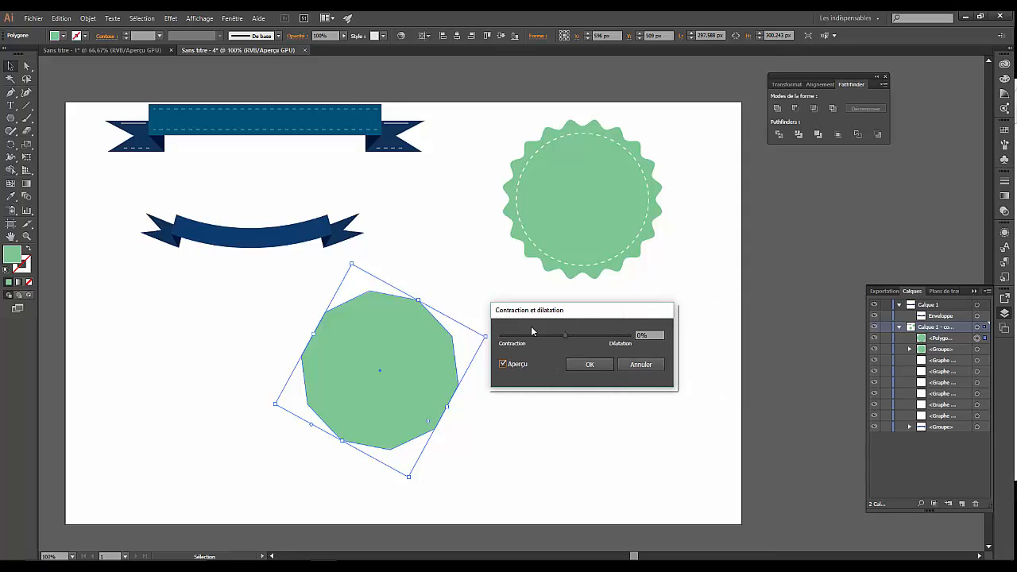
pyautogui.moveTo(564, 333)
pyautogui.mouseDown()
pyautogui.moveTo(552, 334)
pyautogui.moveTo(563, 336)
pyautogui.mouseUp()
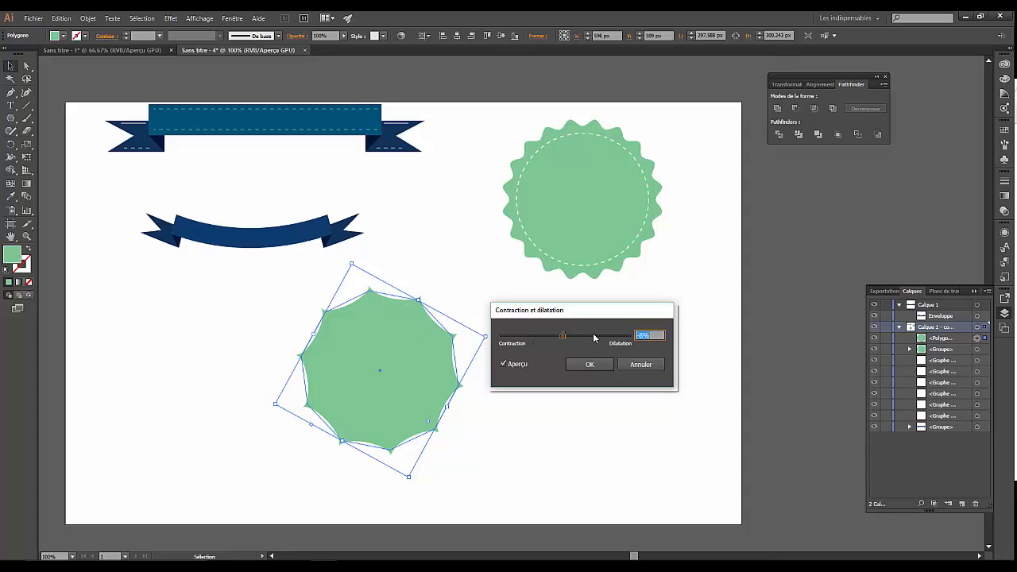
pyautogui.moveTo(562, 337); pyautogui.dragTo(576, 340)
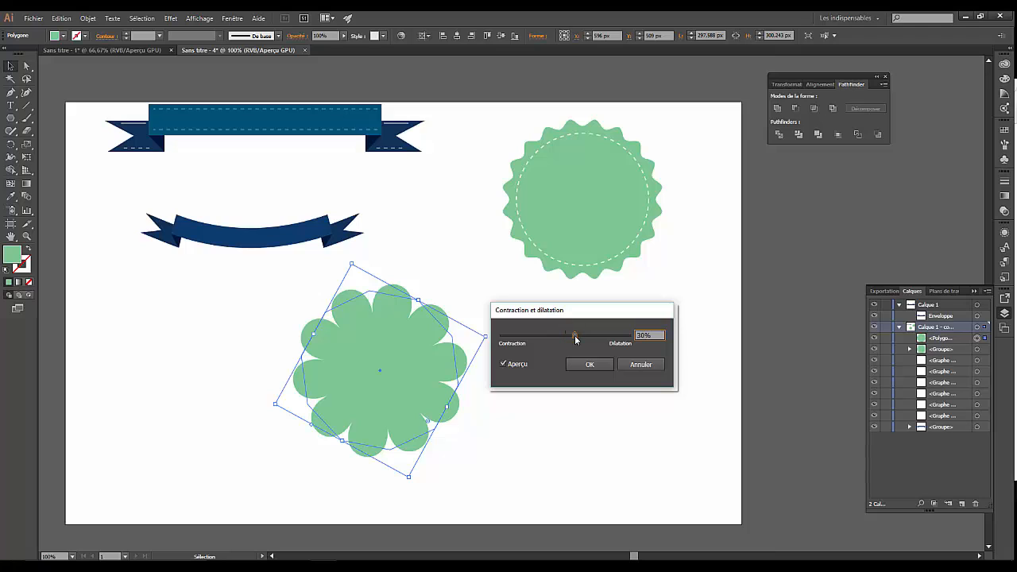
pyautogui.click(572, 364)
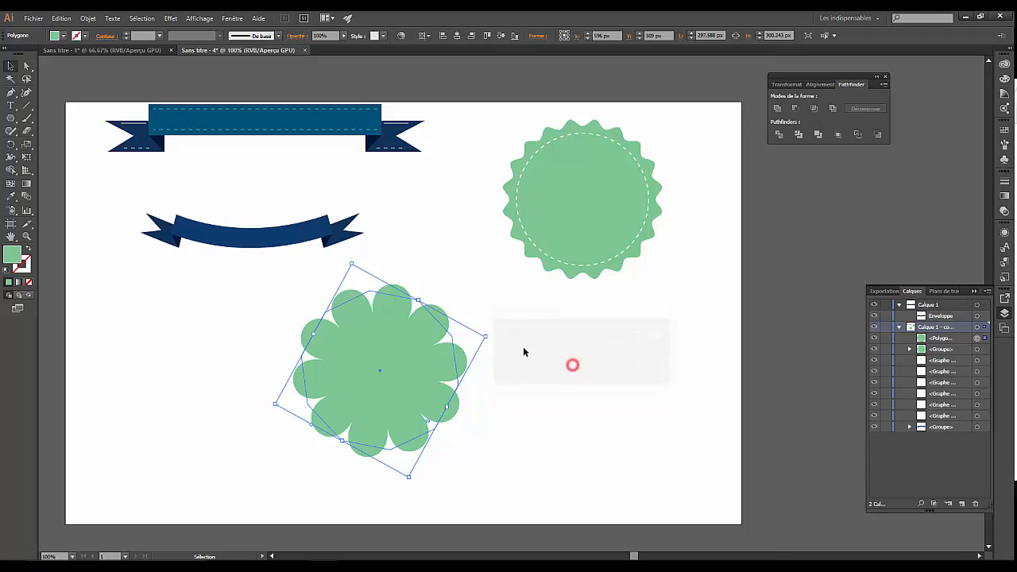
# Step: Move the green flower shape left, beneath the curved ribbon, and deselect it
pyautogui.click(241, 384)
pyautogui.moveTo(386, 408); pyautogui.dragTo(293, 404)
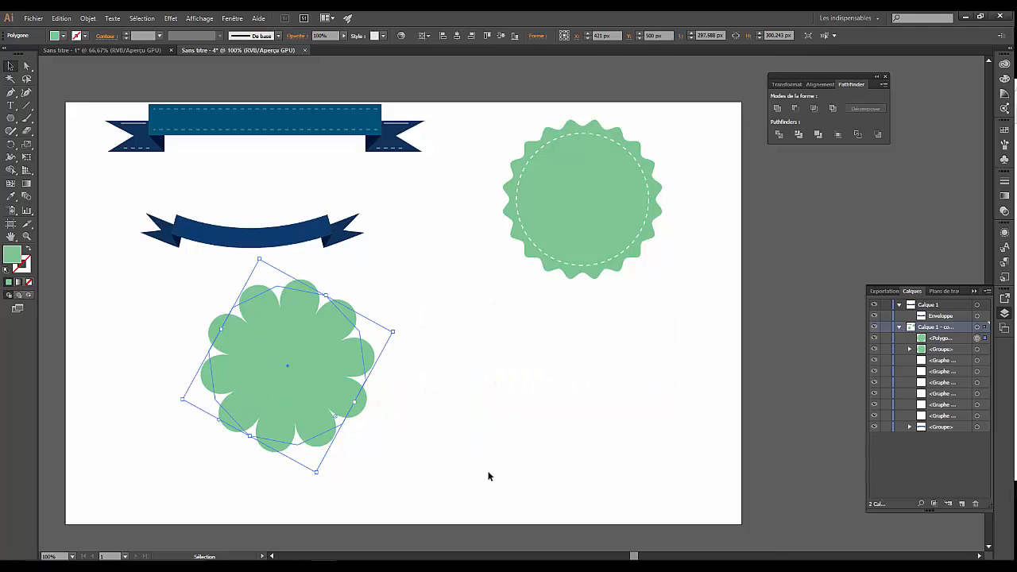
pyautogui.click(500, 405)
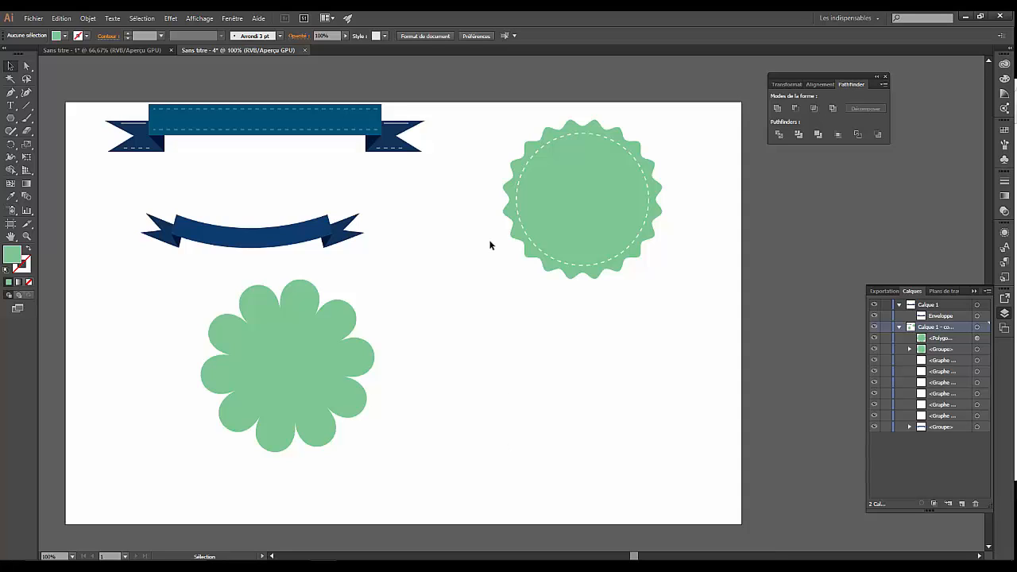
pyautogui.click(291, 340)
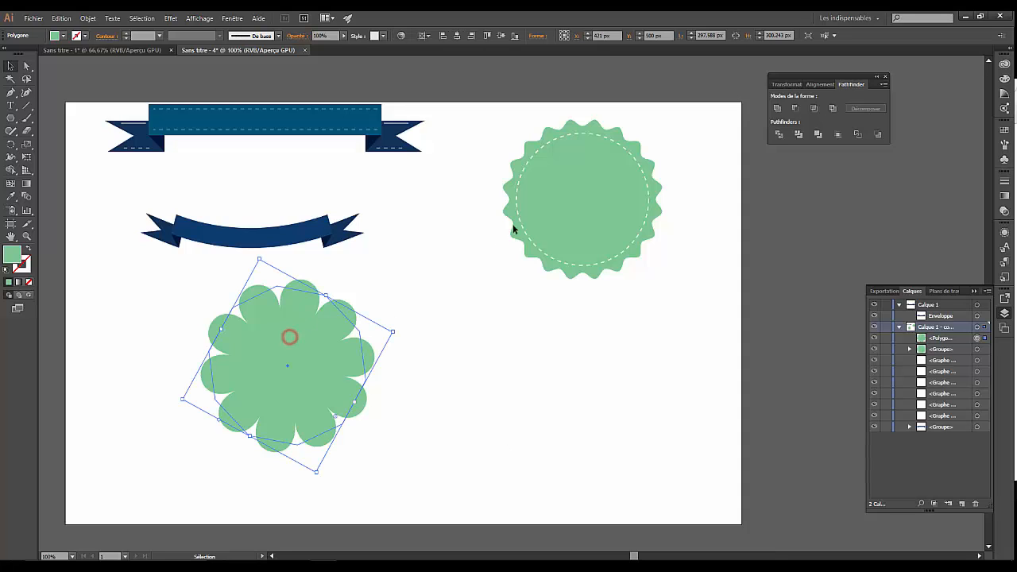
pyautogui.click(588, 134)
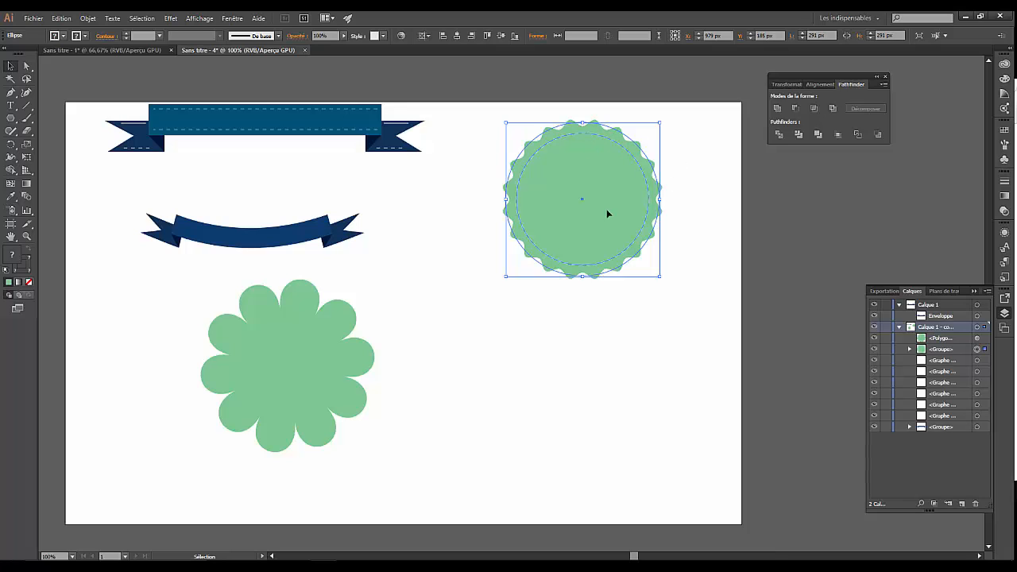
pyautogui.click(280, 338)
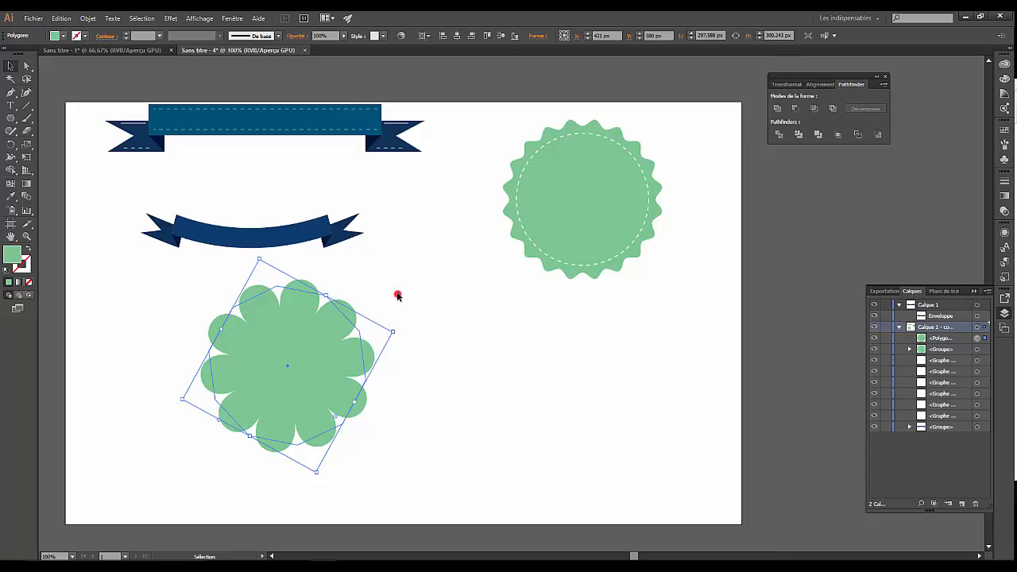
pyautogui.click(398, 295)
pyautogui.click(318, 339)
# Step: Create a second green ten-sided polygon with a 151.3803 px radius and place it over the middle of the flower shape
pyautogui.click(11, 120)
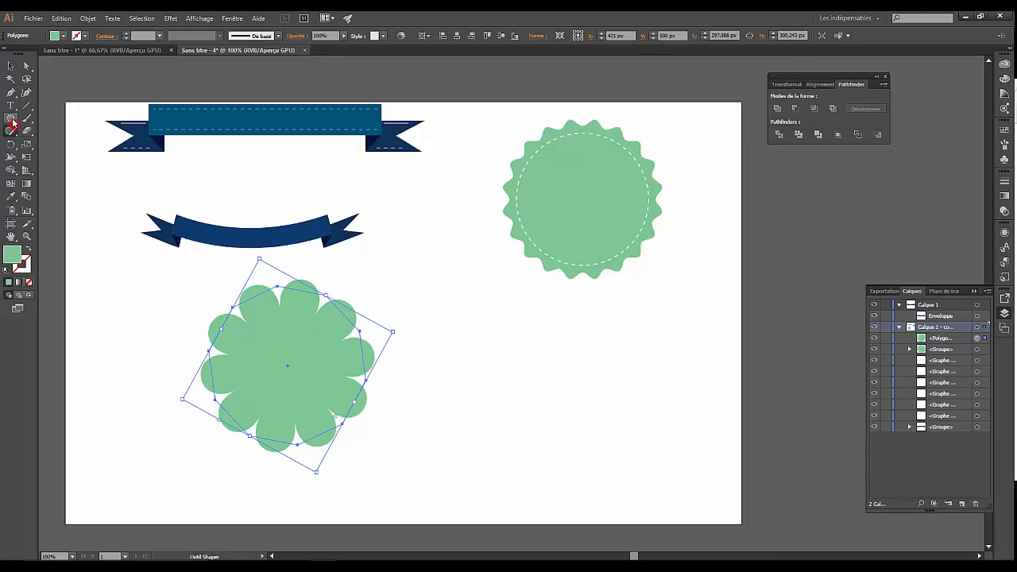
pyautogui.click(11, 120)
pyautogui.click(322, 410)
pyautogui.click(292, 343)
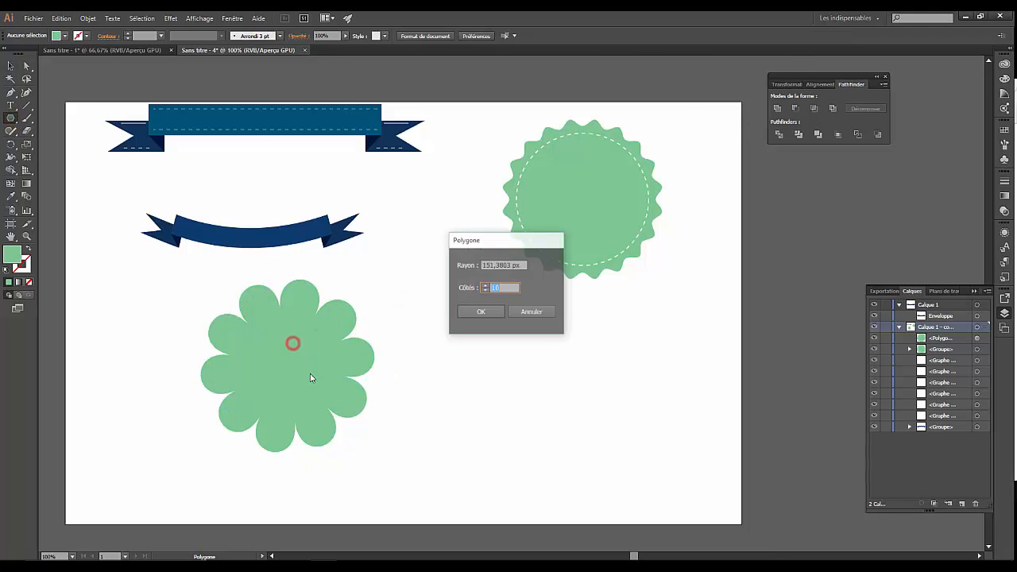
pyautogui.click(497, 311)
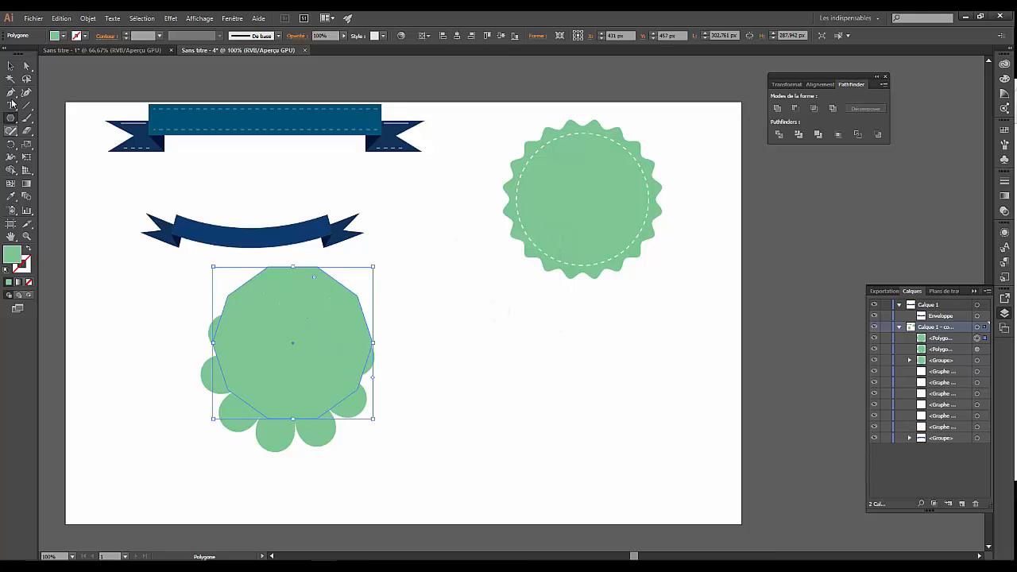
pyautogui.click(11, 66)
pyautogui.moveTo(309, 329); pyautogui.dragTo(306, 361)
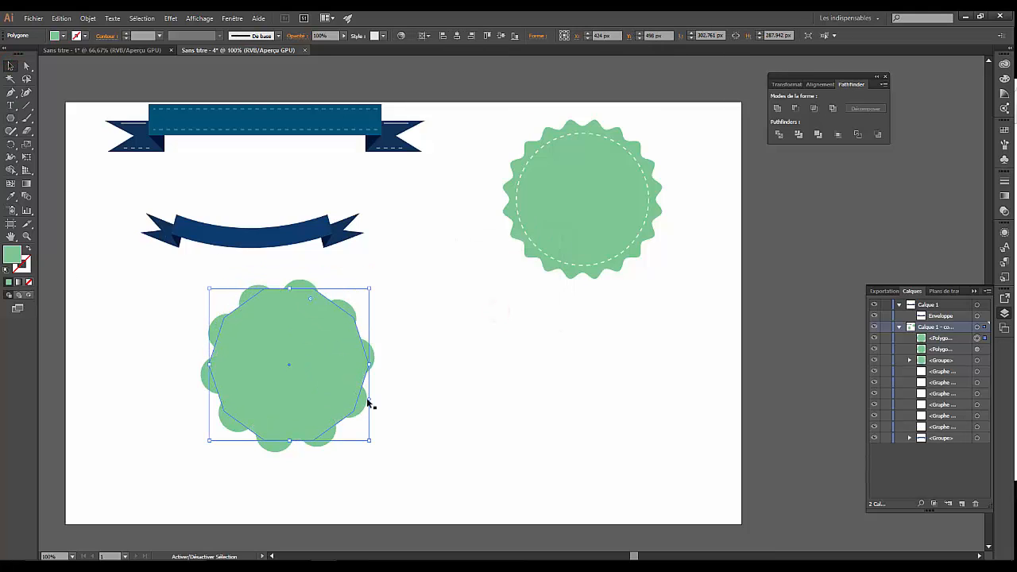
# Step: Align the flower and polygon centres horizontally and vertically, and move the pair into the empty area below the ribbons and badge
pyautogui.moveTo(396, 296); pyautogui.dragTo(240, 389)
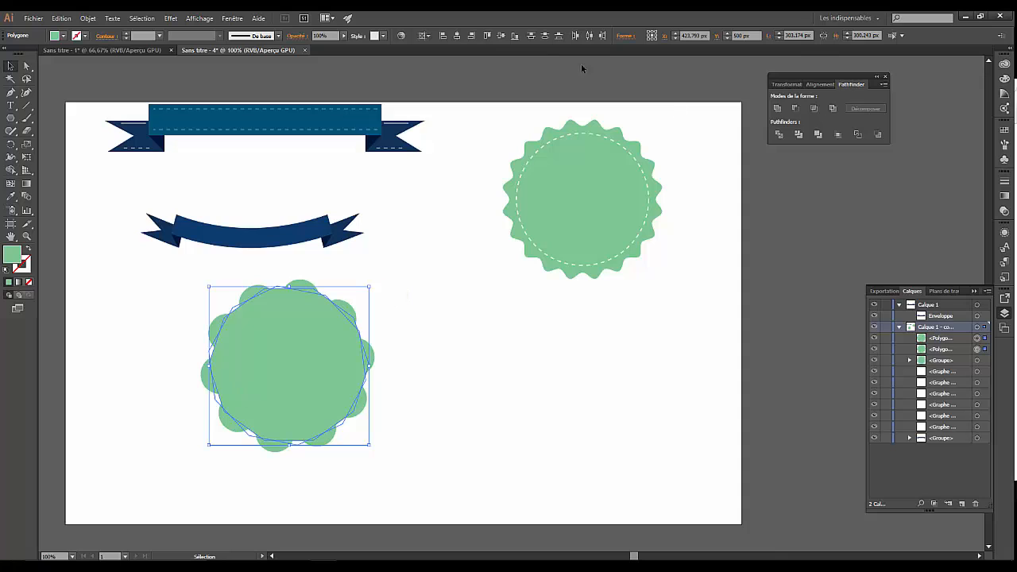
pyautogui.click(456, 36)
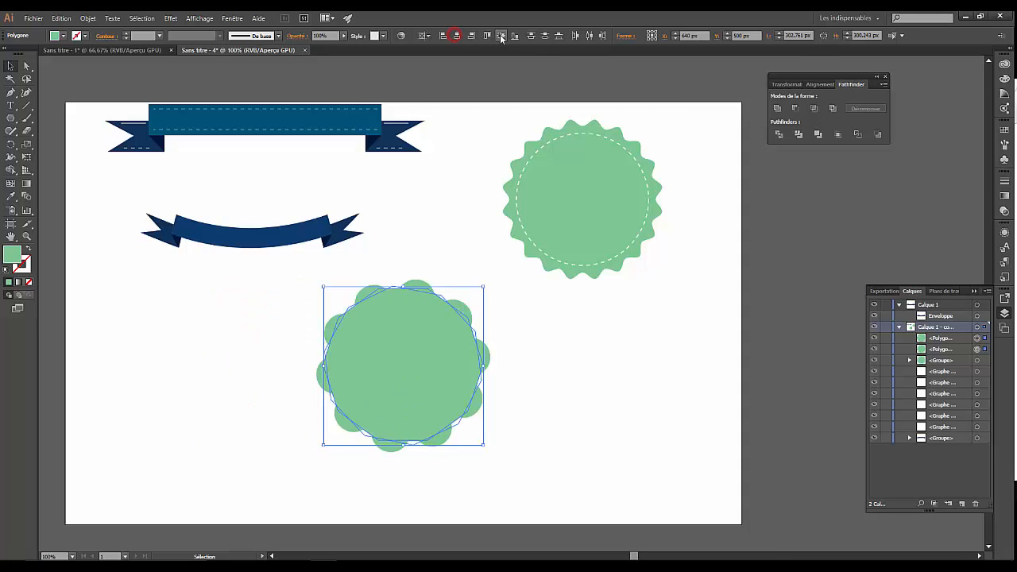
pyautogui.click(499, 37)
pyautogui.moveTo(435, 299); pyautogui.dragTo(444, 350)
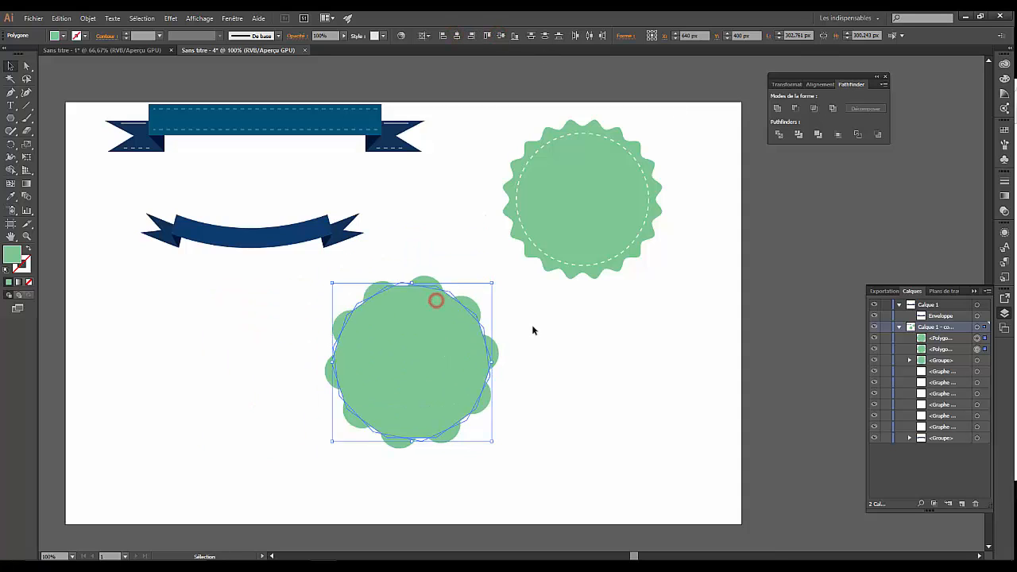
pyautogui.click(520, 347)
pyautogui.click(448, 353)
pyautogui.click(540, 321)
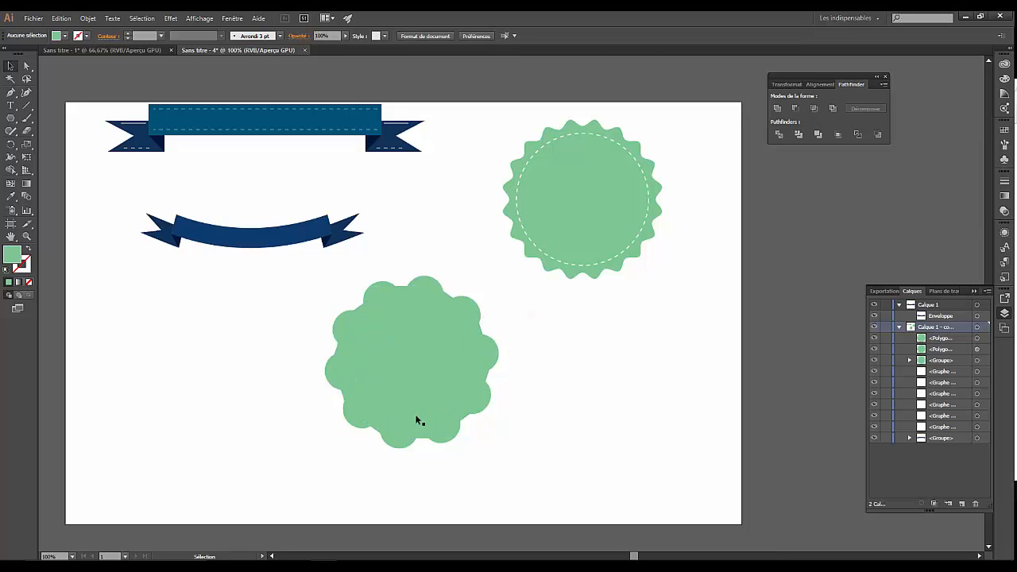
pyautogui.click(431, 360)
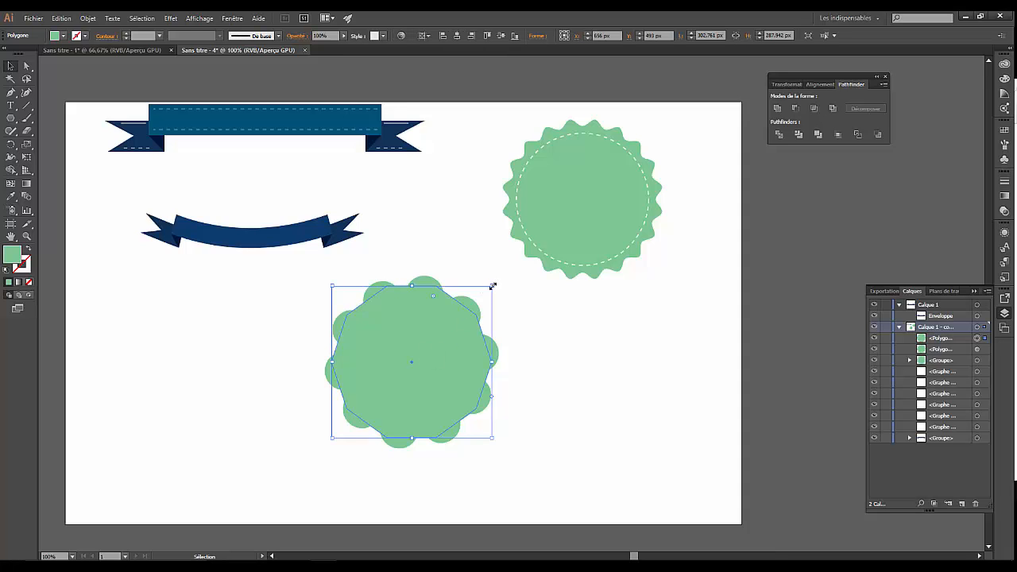
pyautogui.click(284, 329)
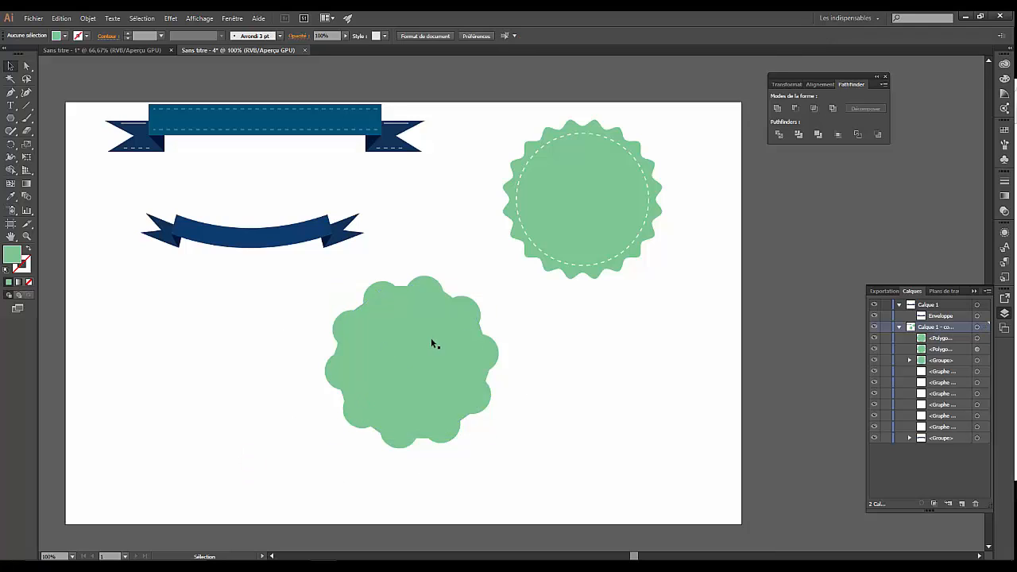
# Step: Fill both the flower shape and the polygon with purple, C 46.27%, M 75.69%, J 0%, N 0%
pyautogui.click(414, 386)
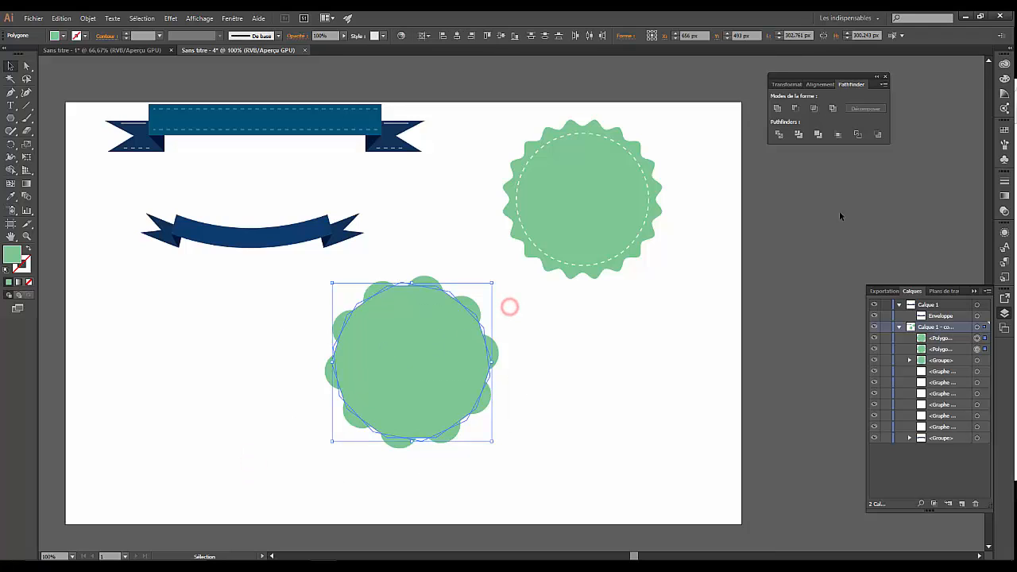
pyautogui.click(1004, 79)
pyautogui.click(958, 137)
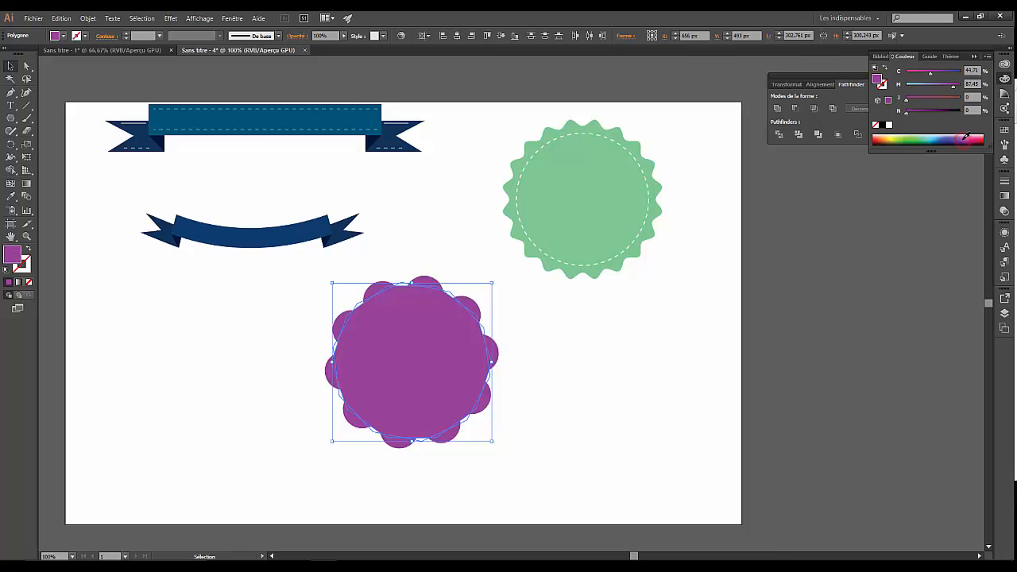
pyautogui.click(957, 136)
pyautogui.click(955, 137)
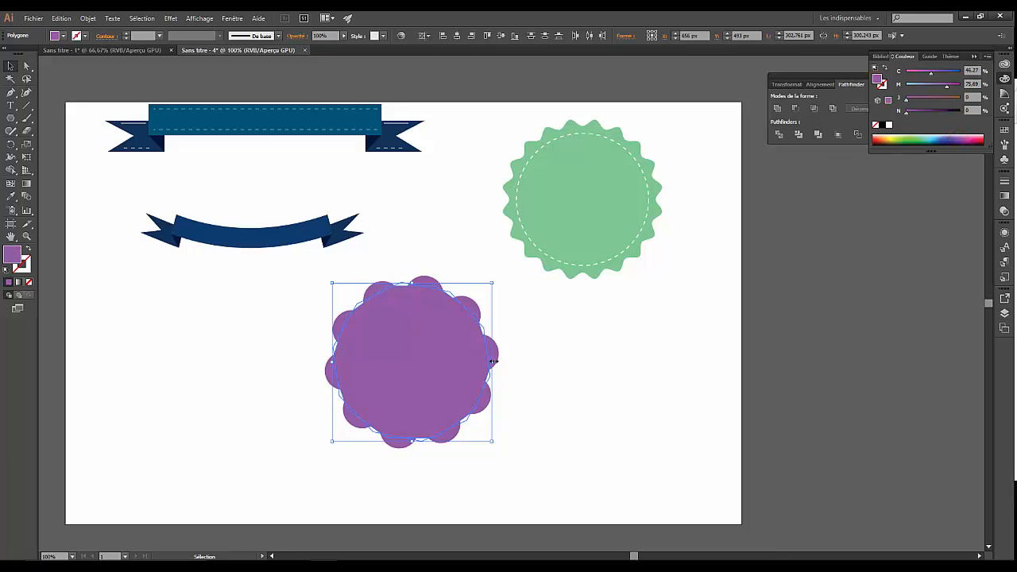
pyautogui.moveTo(521, 349); pyautogui.dragTo(533, 368)
# Step: Scale the inner polygon down from its centre to about 222 × 211 px and fill it with white
pyautogui.click(442, 341)
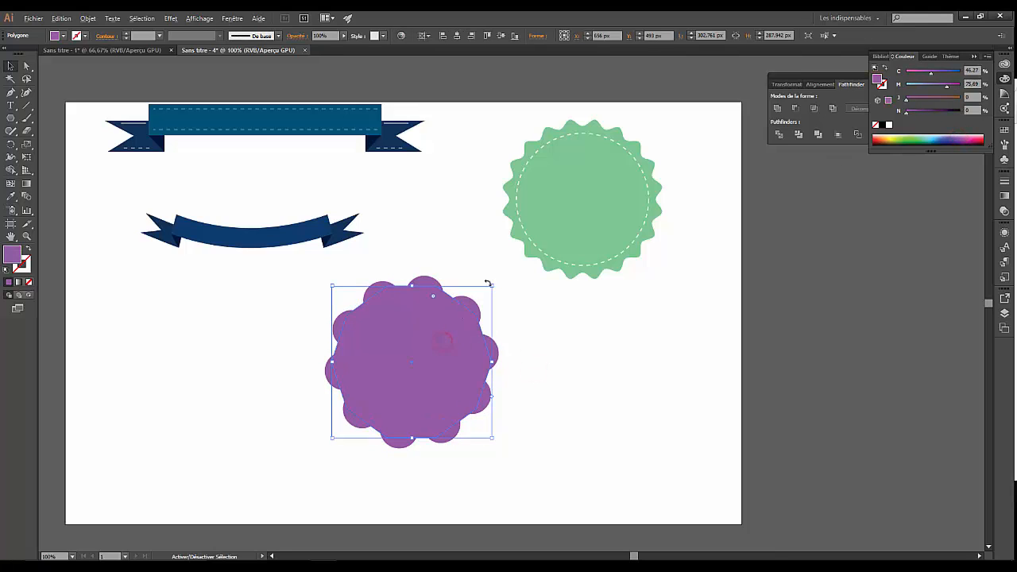
pyautogui.moveTo(494, 284); pyautogui.dragTo(472, 302)
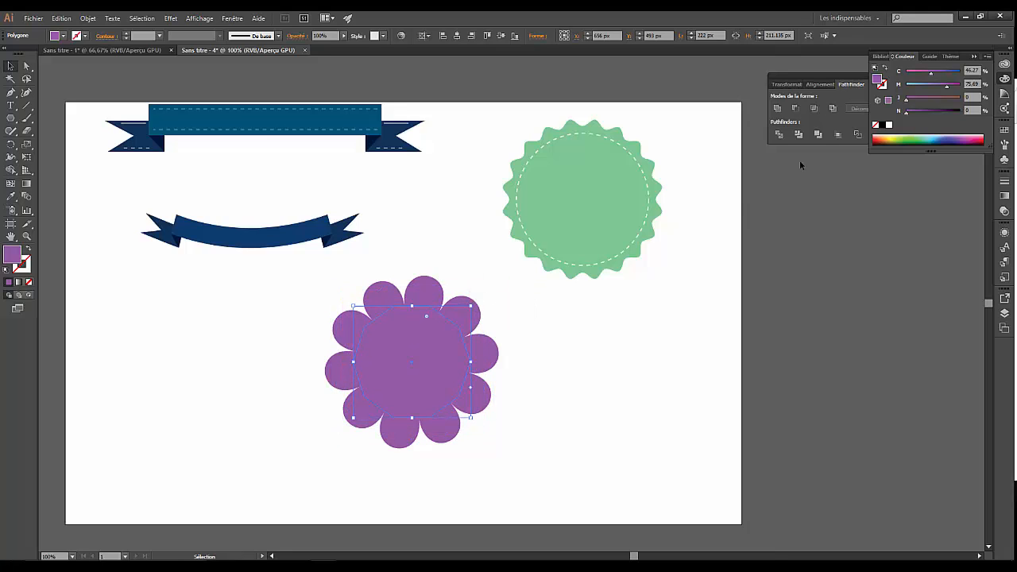
pyautogui.click(889, 126)
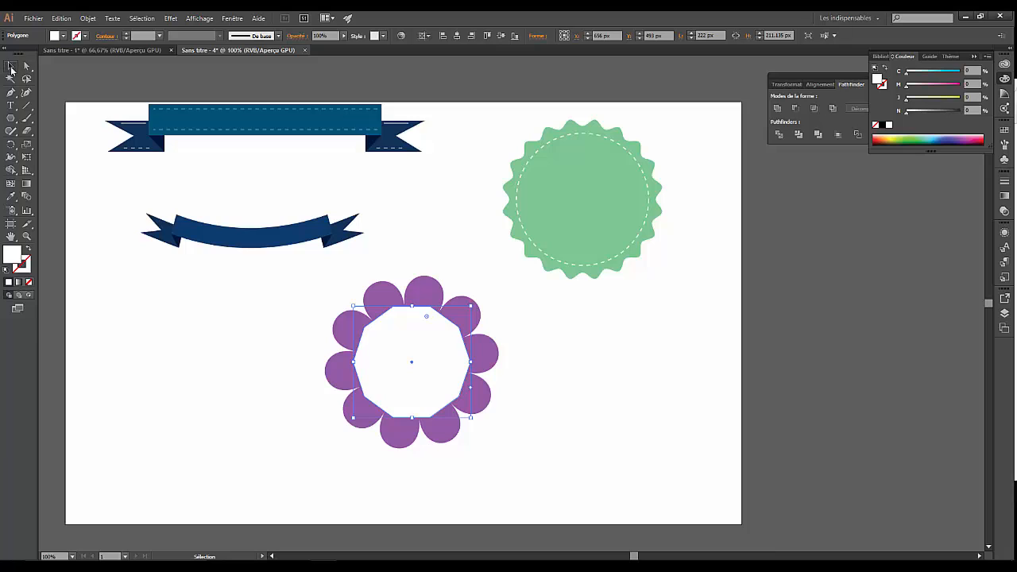
pyautogui.click(137, 448)
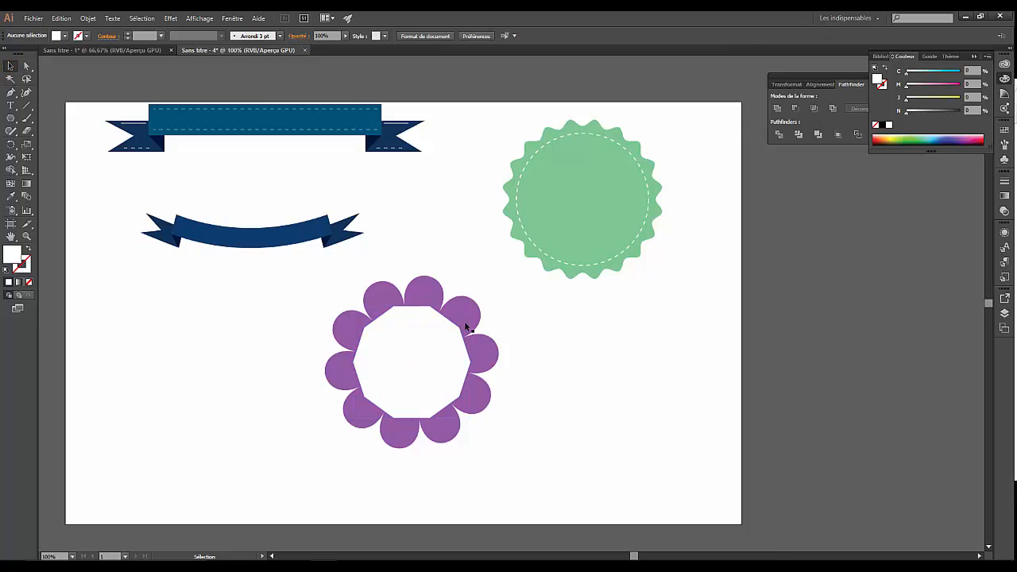
pyautogui.click(424, 363)
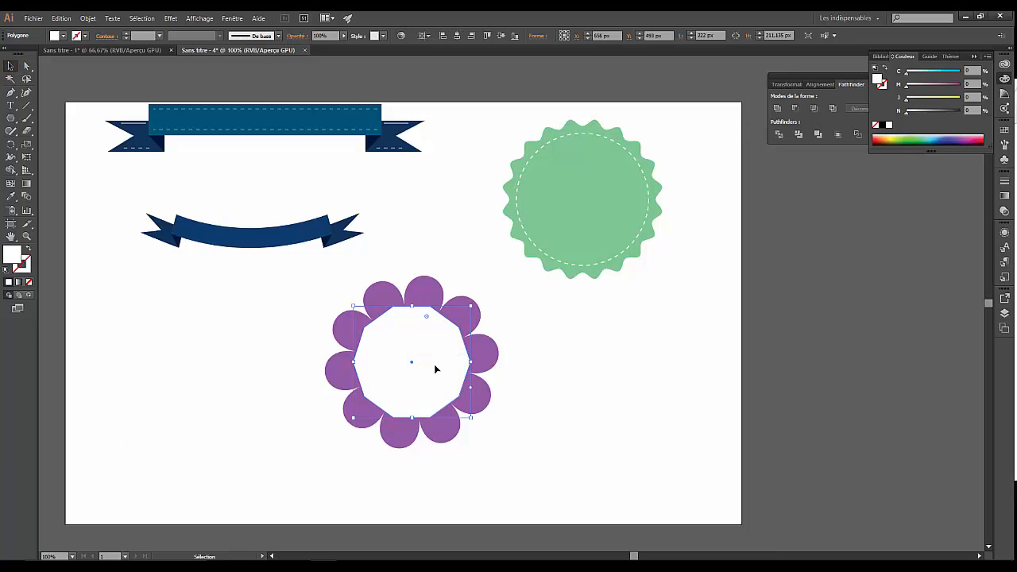
pyautogui.click(354, 325)
pyautogui.click(370, 352)
pyautogui.rightClick(385, 354)
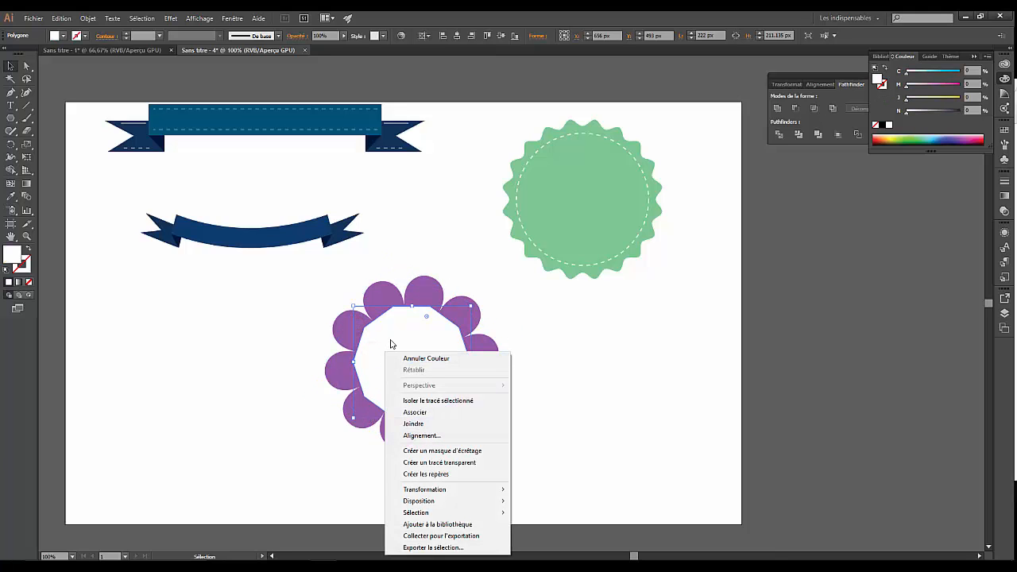
pyautogui.click(390, 341)
# Step: Try to create a three-sided polygon with a 151.3803 px radius over the flower's centre
pyautogui.click(10, 117)
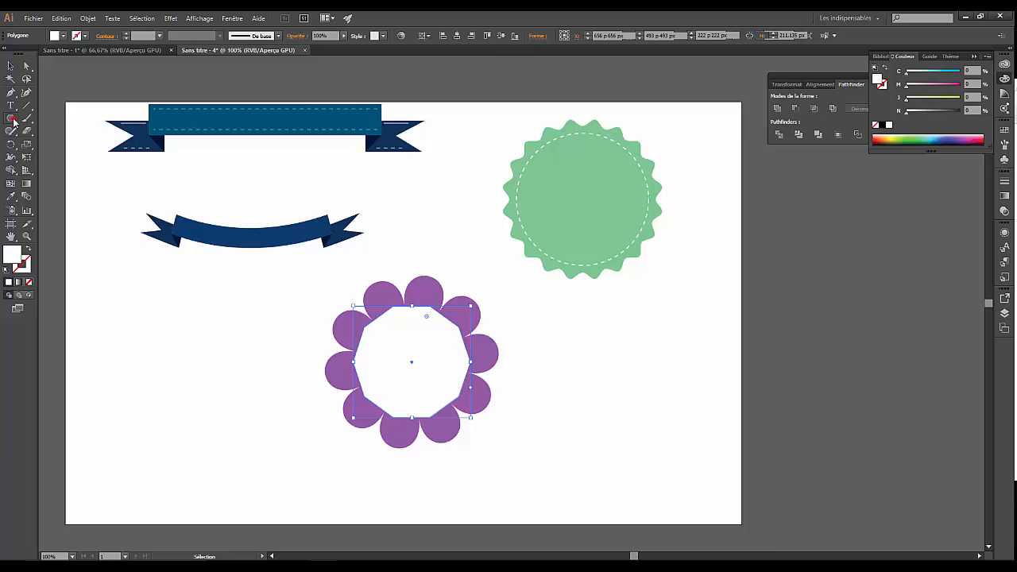
pyautogui.click(431, 356)
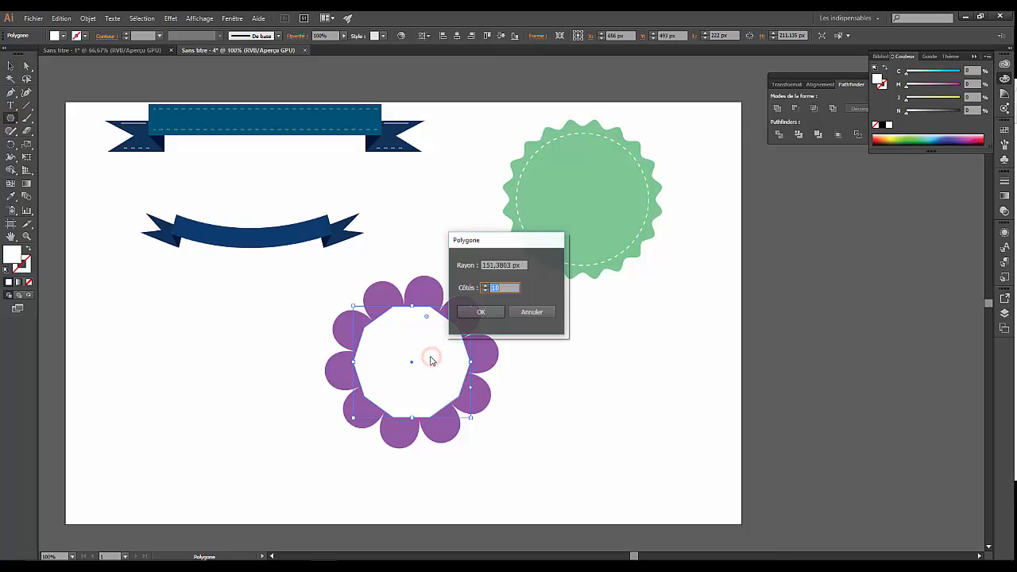
pyautogui.click(487, 289)
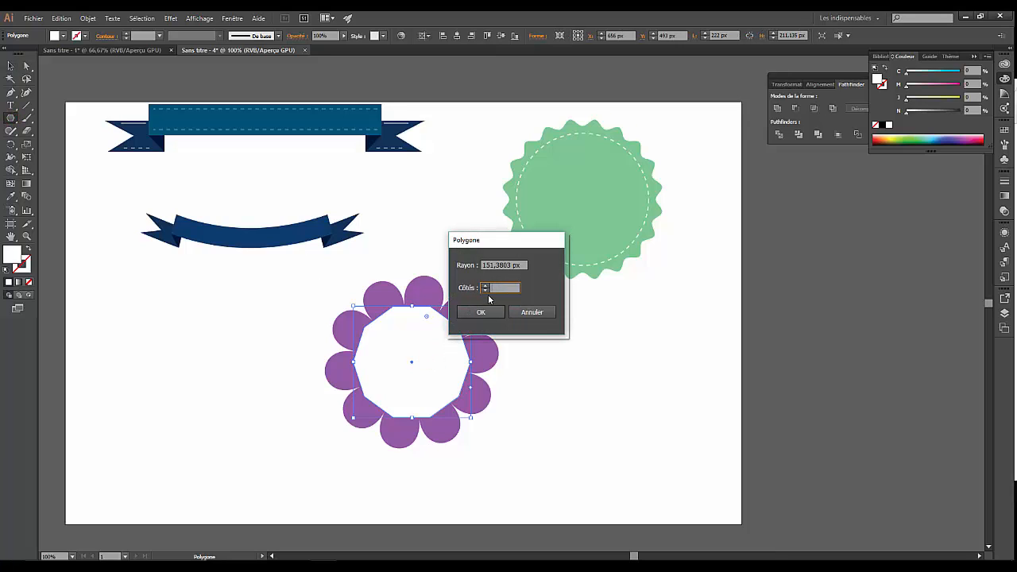
pyautogui.write('3')
pyautogui.press('Return')
pyautogui.hotkey('ctrl', 'z')
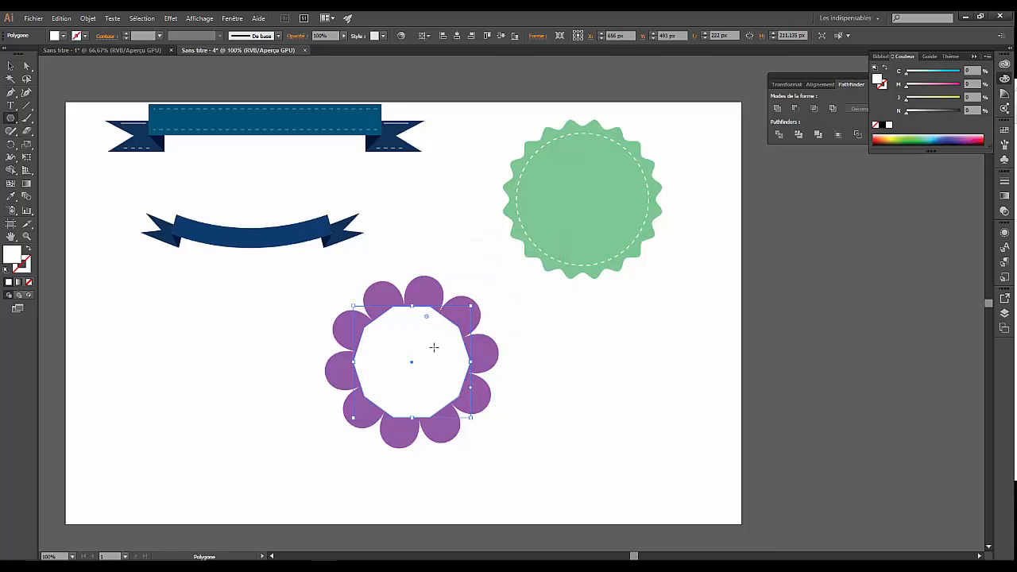
# Step: Undo the inner polygon's white fill and scaling, and the last purple colour change on the flower and polygon
pyautogui.hotkey('ctrl', 'z')
pyautogui.hotkey('ctrl', 'z')
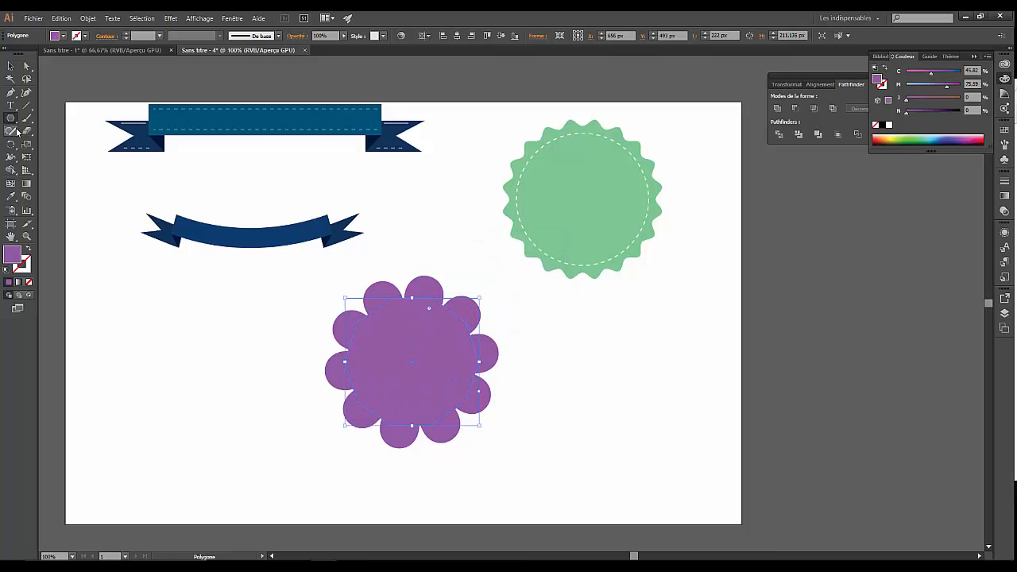
pyautogui.hotkey('ctrl', 'z')
pyautogui.hotkey('ctrl', 'z')
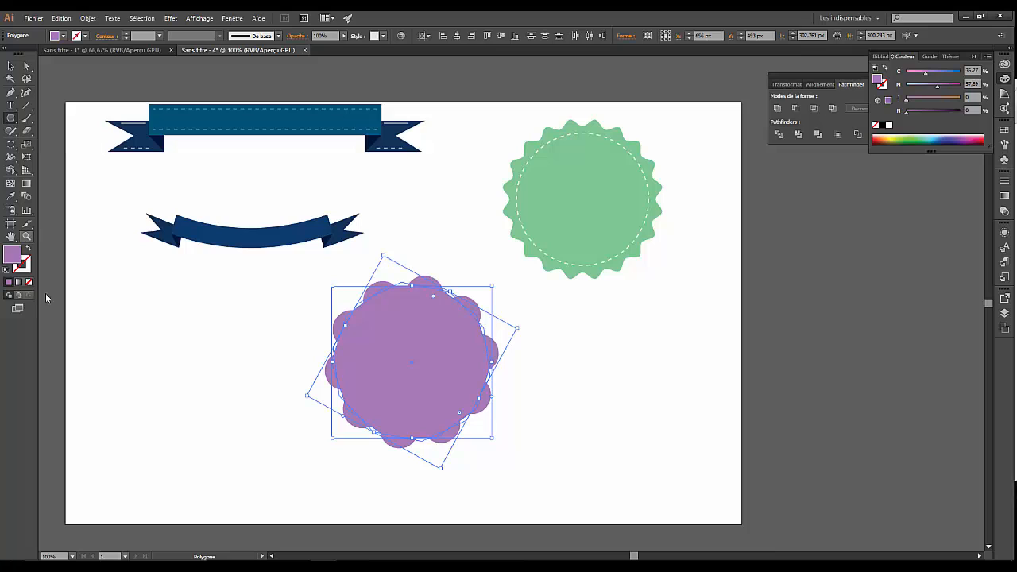
pyautogui.click(212, 322)
pyautogui.click(537, 313)
pyautogui.click(526, 350)
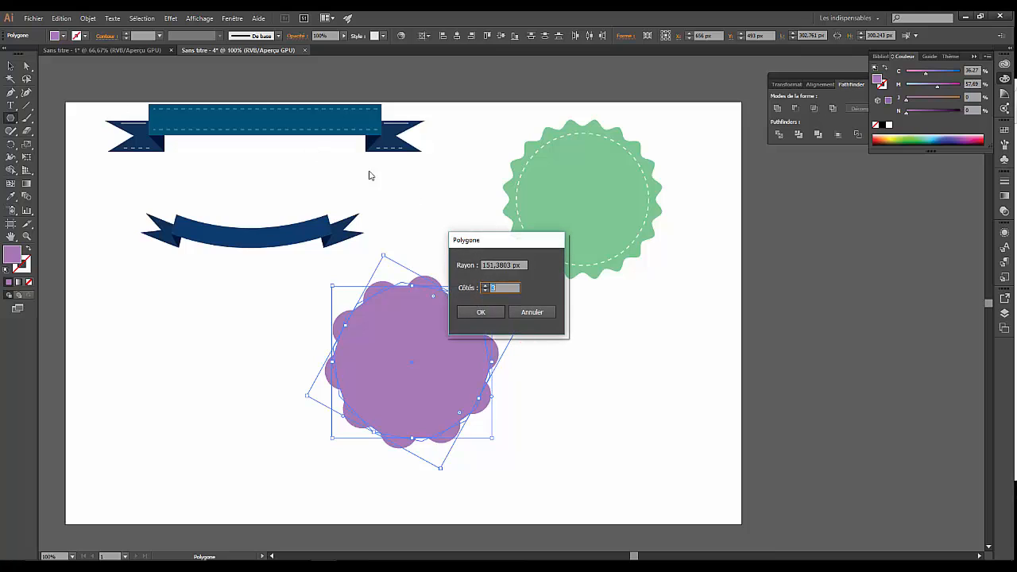
pyautogui.click(538, 313)
# Step: Delete the ten-sided polygon lying over the middle of the purple flower shape
pyautogui.press('v')
pyautogui.click(124, 288)
pyautogui.click(432, 349)
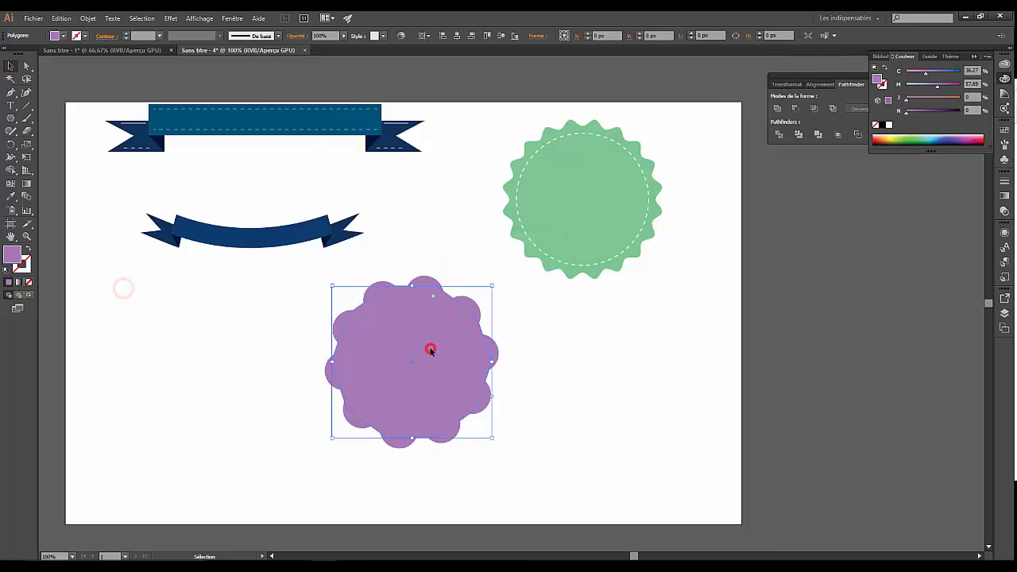
pyautogui.press('Delete')
# Step: Draw a circle about 206 px in diameter over the flower's centre with the Ellipse tool and fill it with white
pyautogui.click(8, 117)
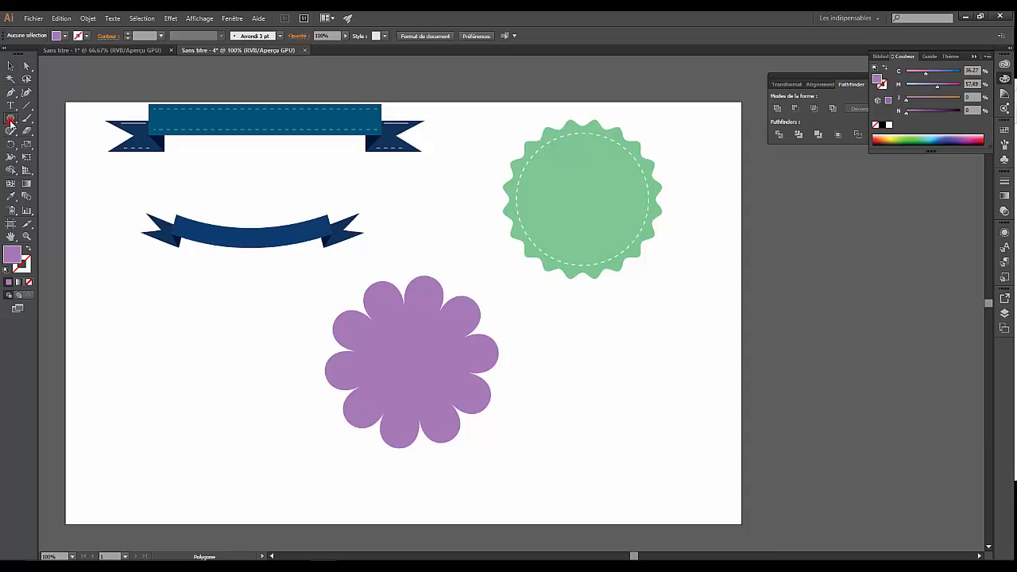
pyautogui.moveTo(7, 119); pyautogui.dragTo(36, 144)
pyautogui.moveTo(411, 360); pyautogui.dragTo(465, 305)
pyautogui.click(889, 125)
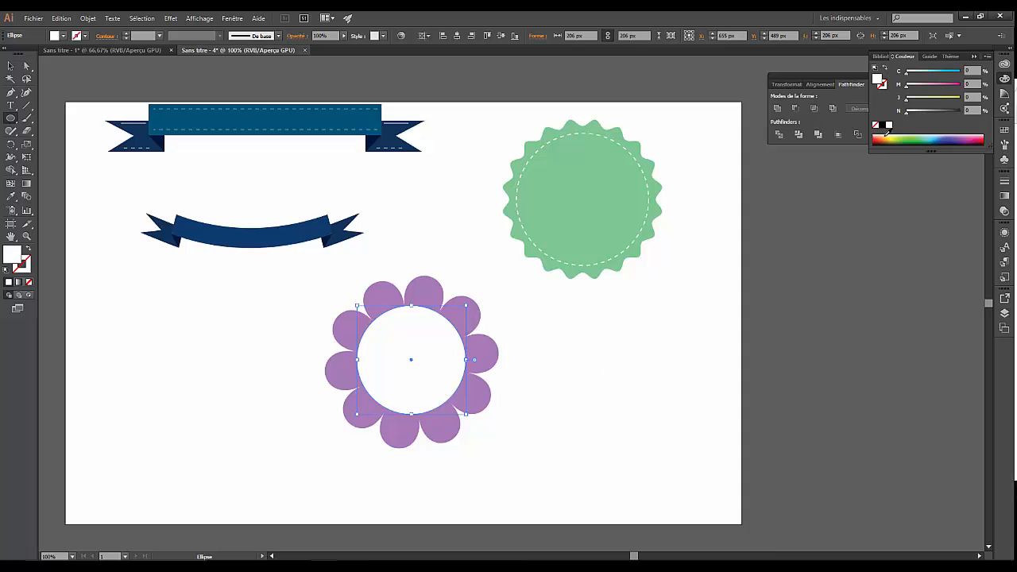
# Step: Fill the centre circle with yellow, C 19.22%, M 0%, J 100%, N 0%, and deselect it
pyautogui.click(891, 140)
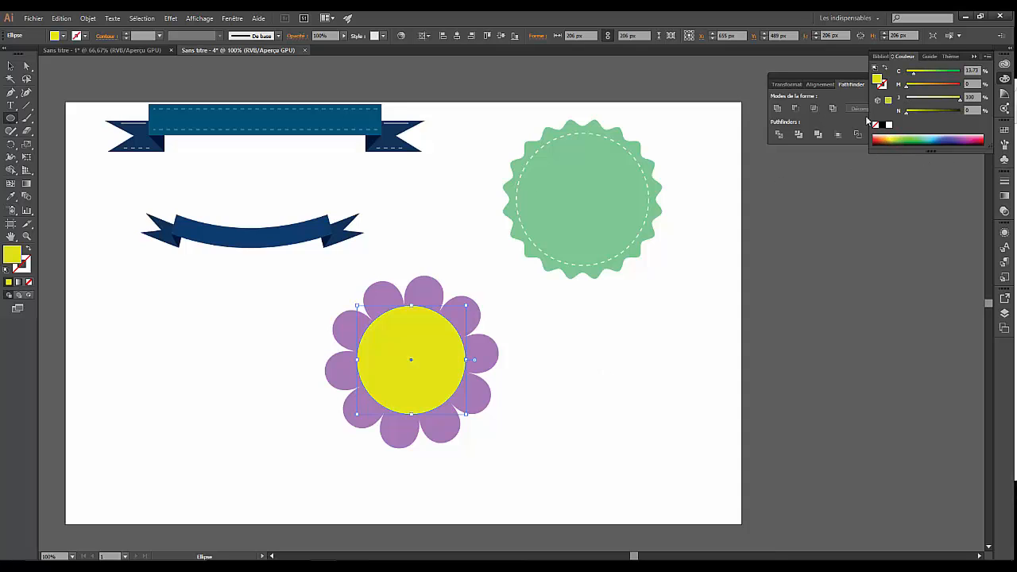
pyautogui.moveTo(892, 137); pyautogui.dragTo(896, 137)
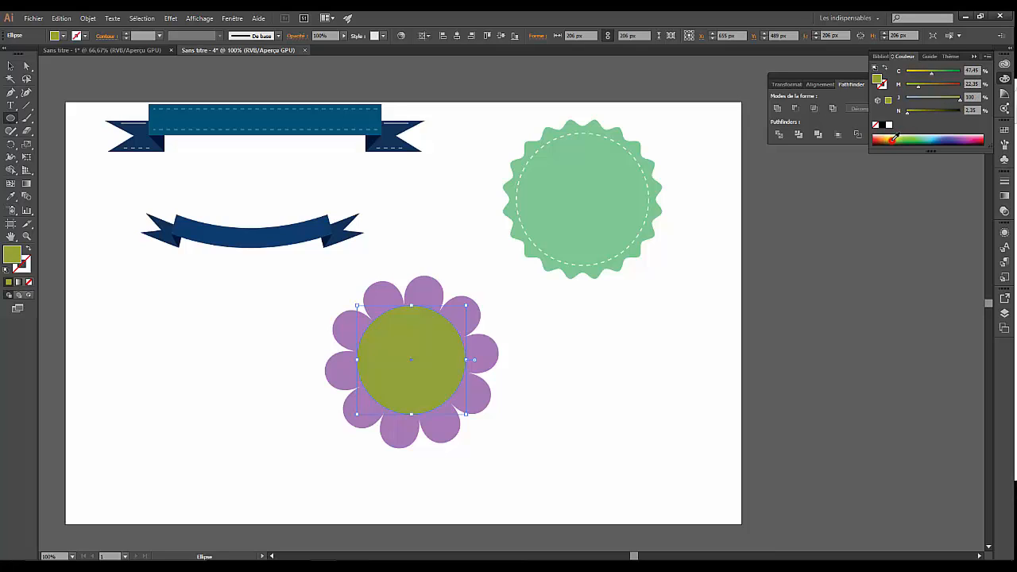
pyautogui.click(891, 140)
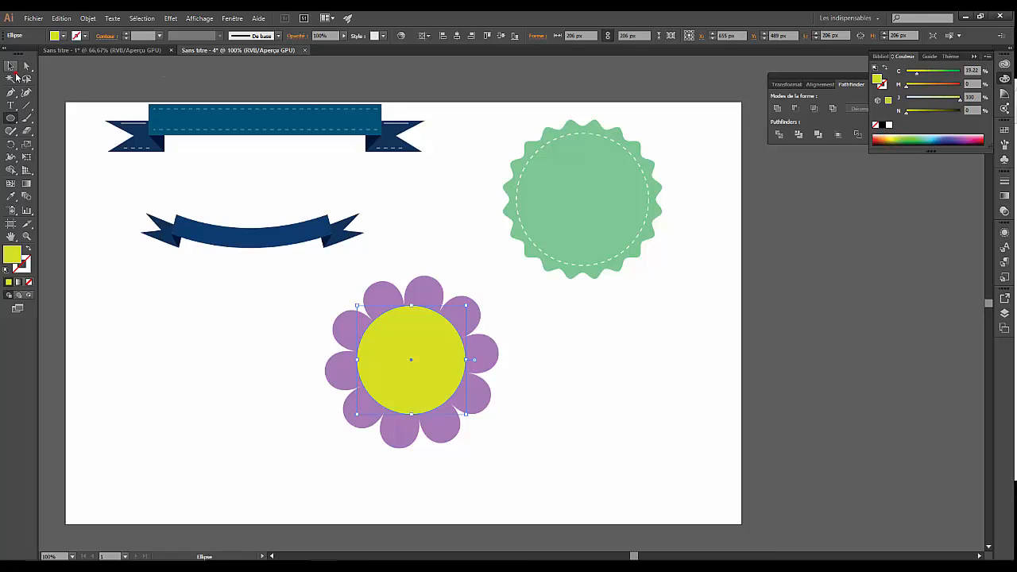
pyautogui.click(11, 67)
pyautogui.click(154, 300)
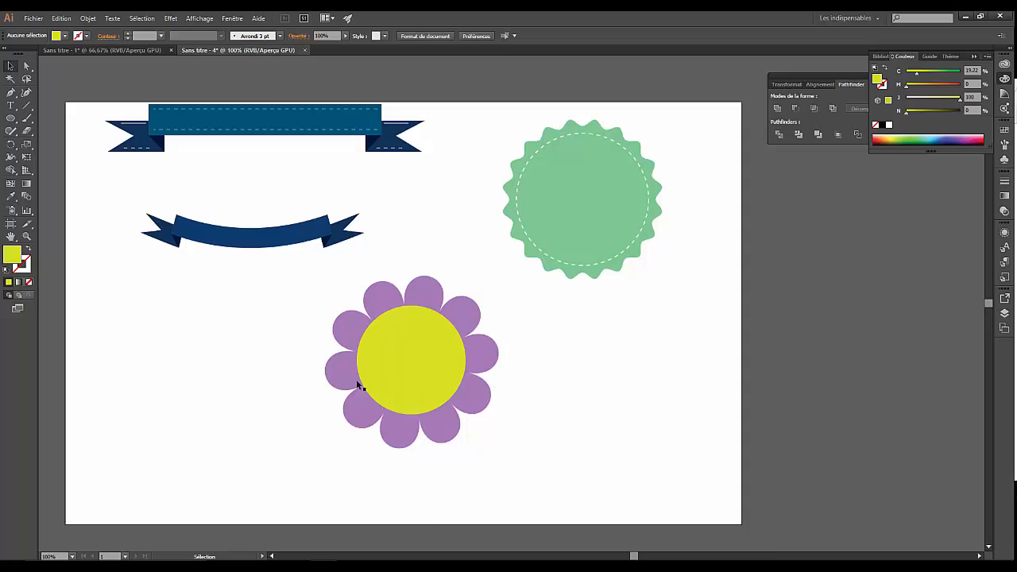